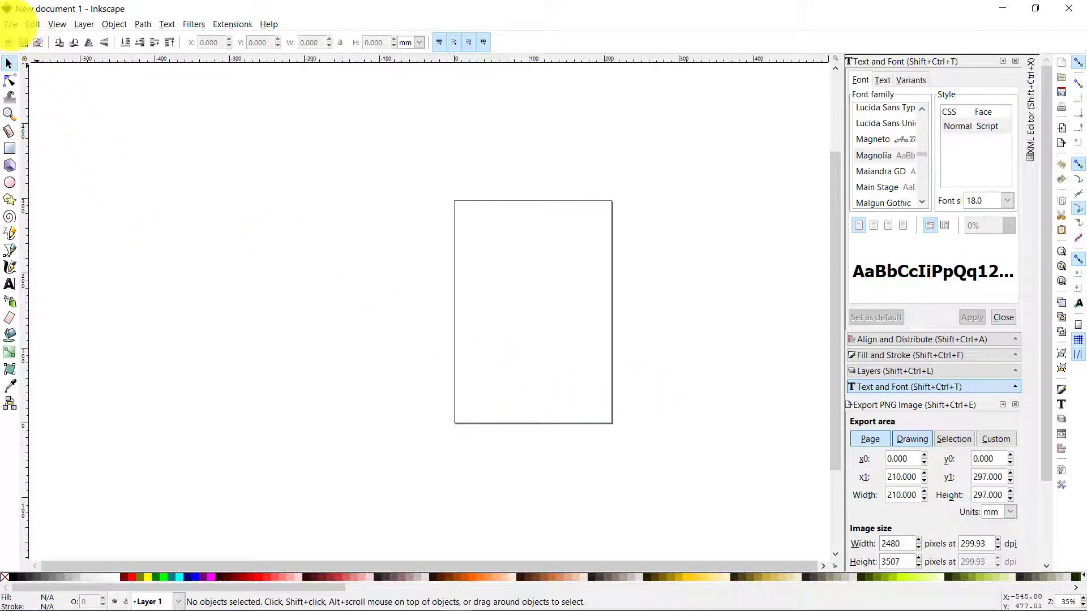
Step: In the document properties, set both the display units and the custom page size units to px
click(11, 24)
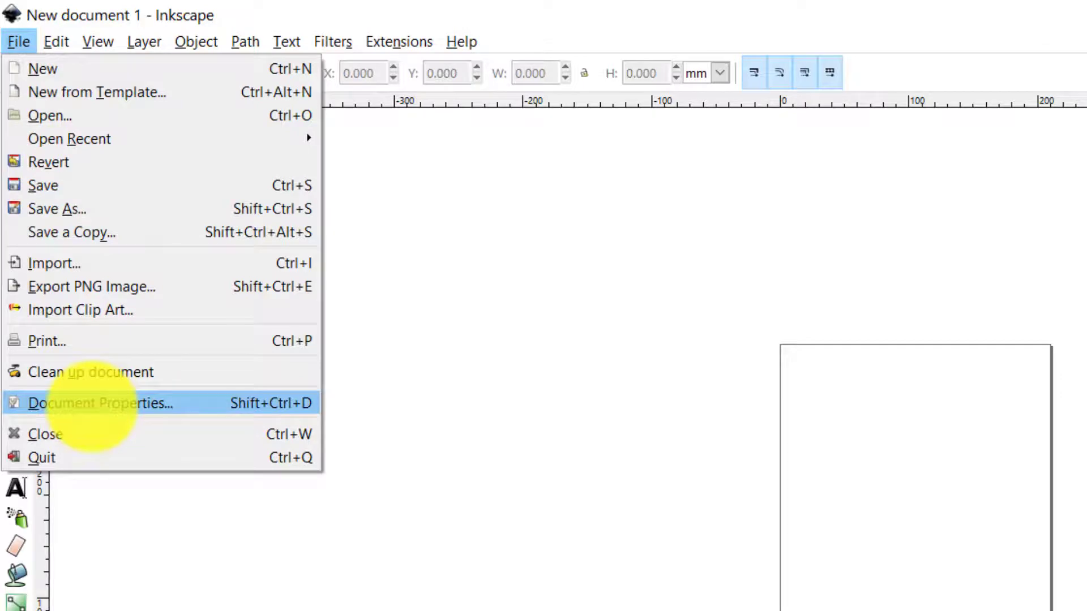
click(91, 403)
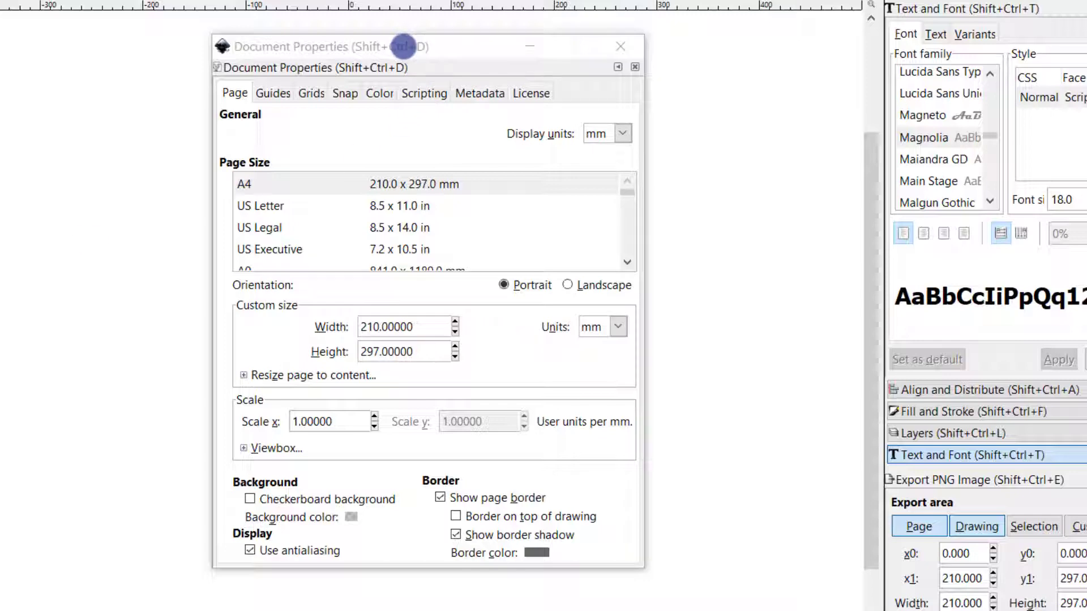
drag(402, 46, 133, 46)
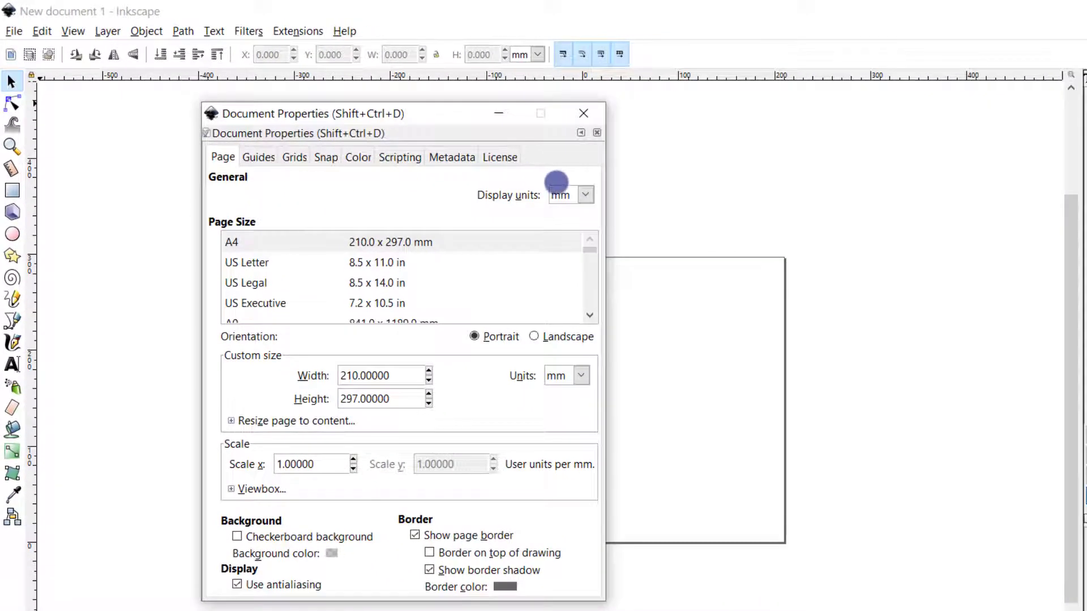
click(586, 195)
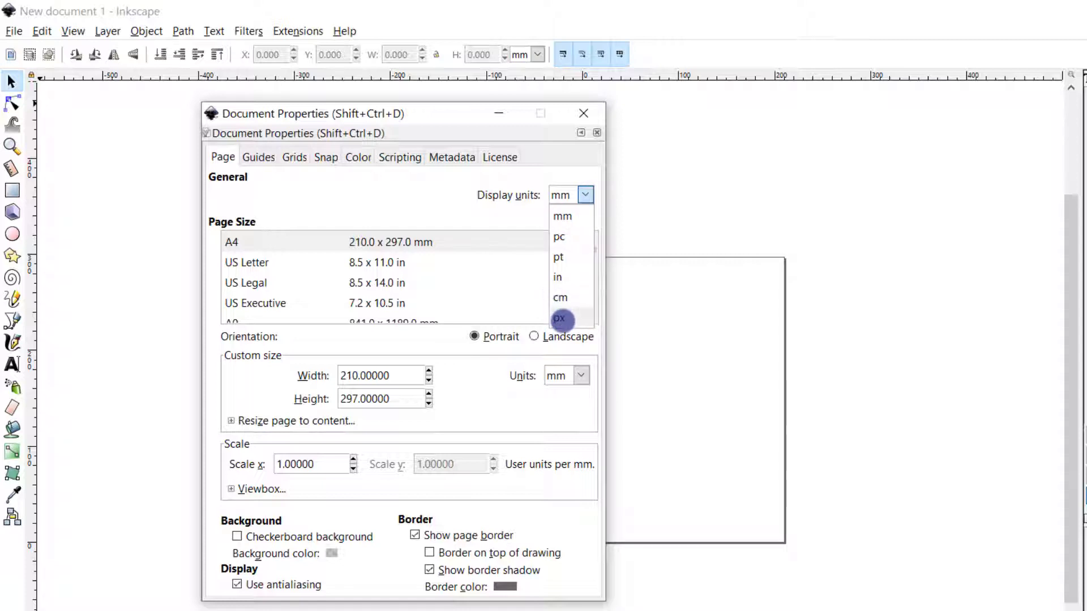
click(562, 320)
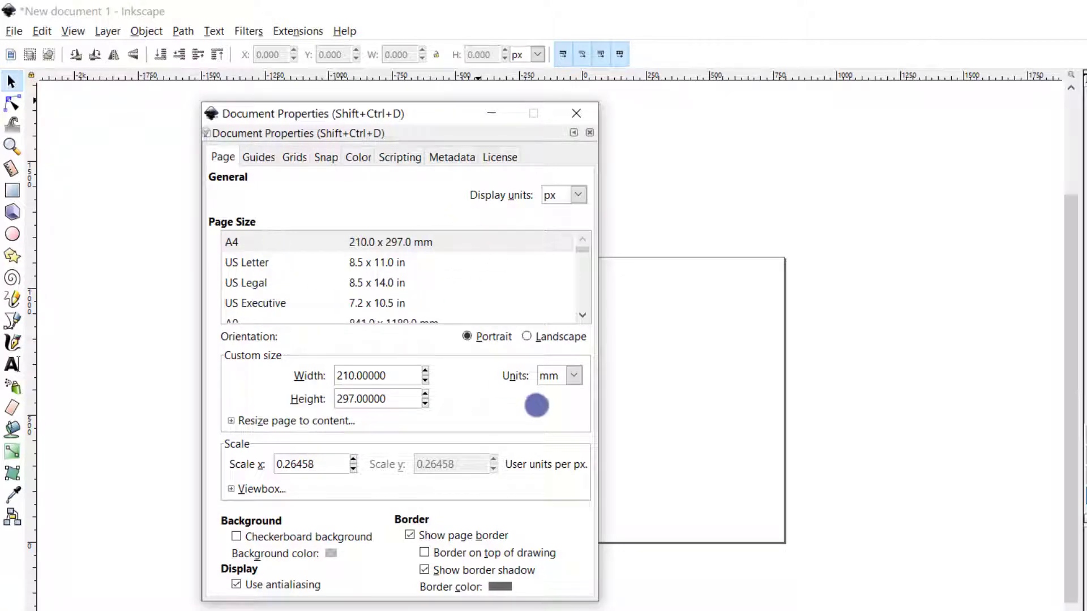
click(574, 376)
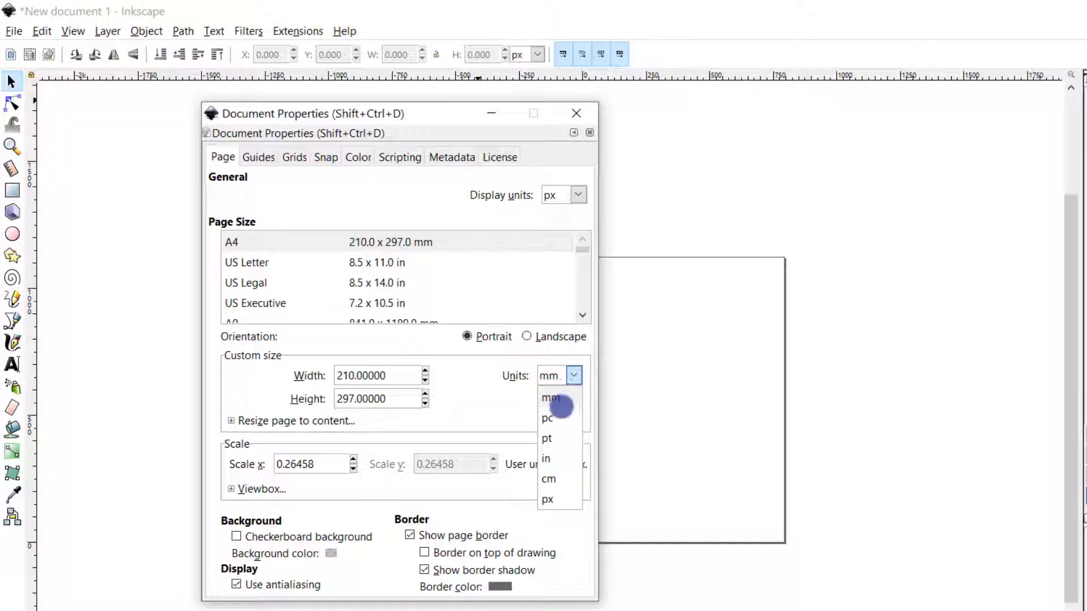
click(546, 498)
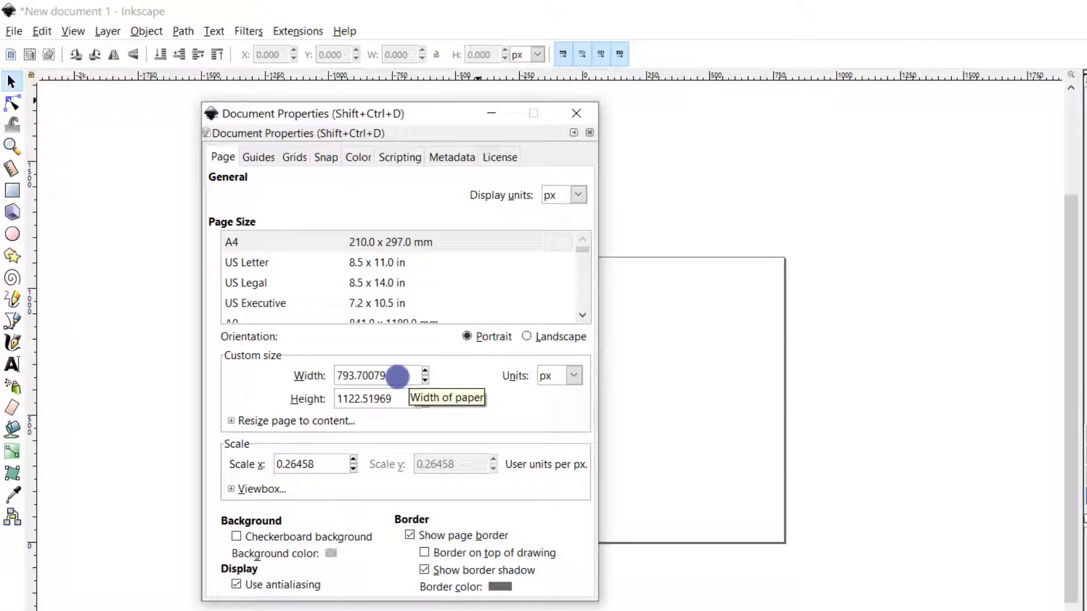
Step: Set the custom page size to 1080 px wide and 1080 px high, and move the dialog clear of the page
drag(397, 377, 277, 368)
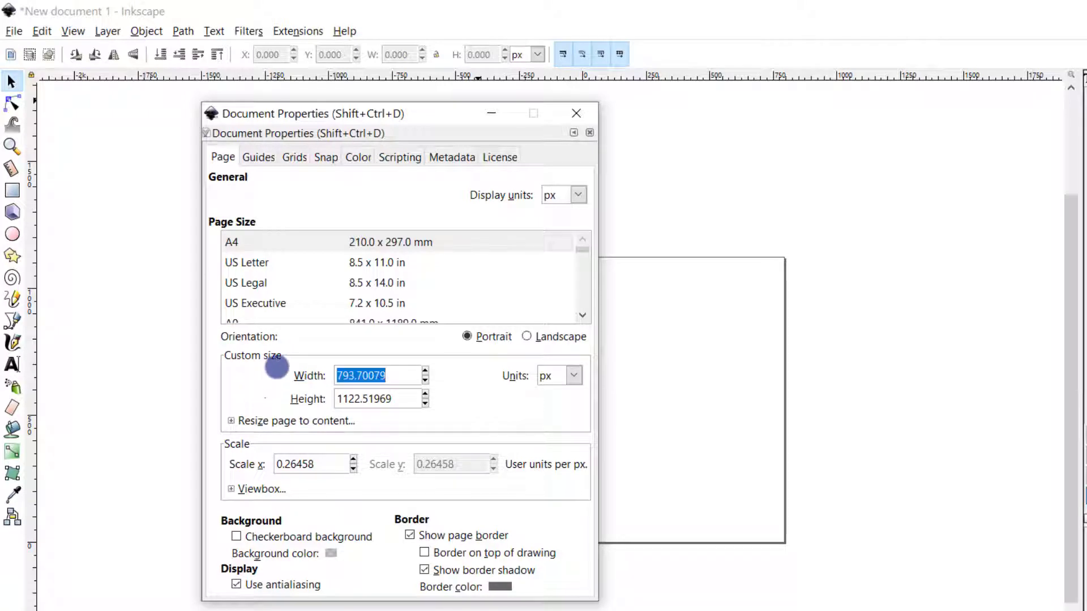
text(1080)
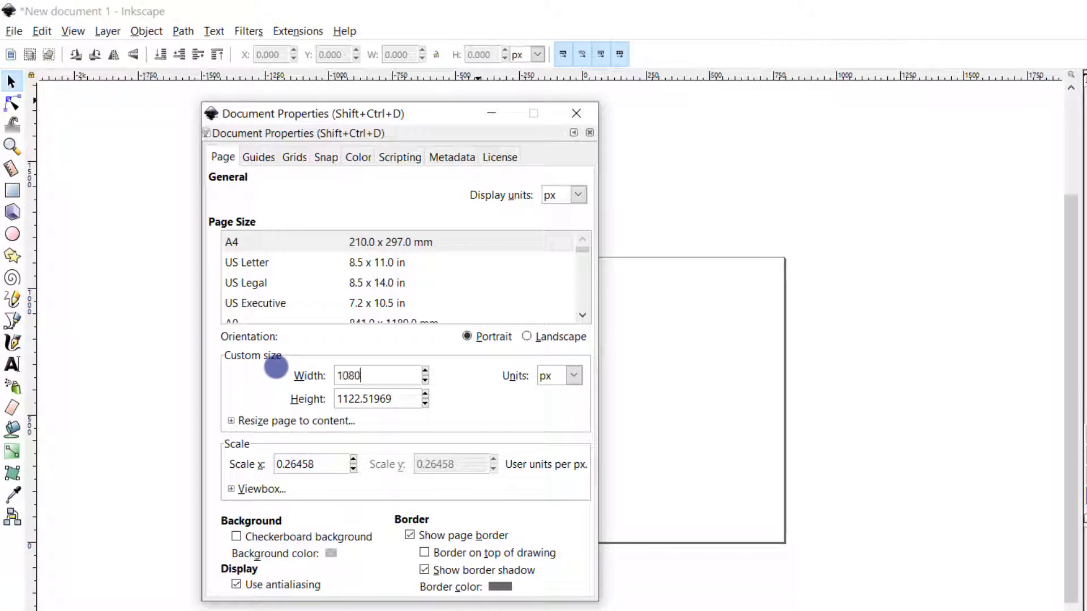
key(Tab)
text(1080)
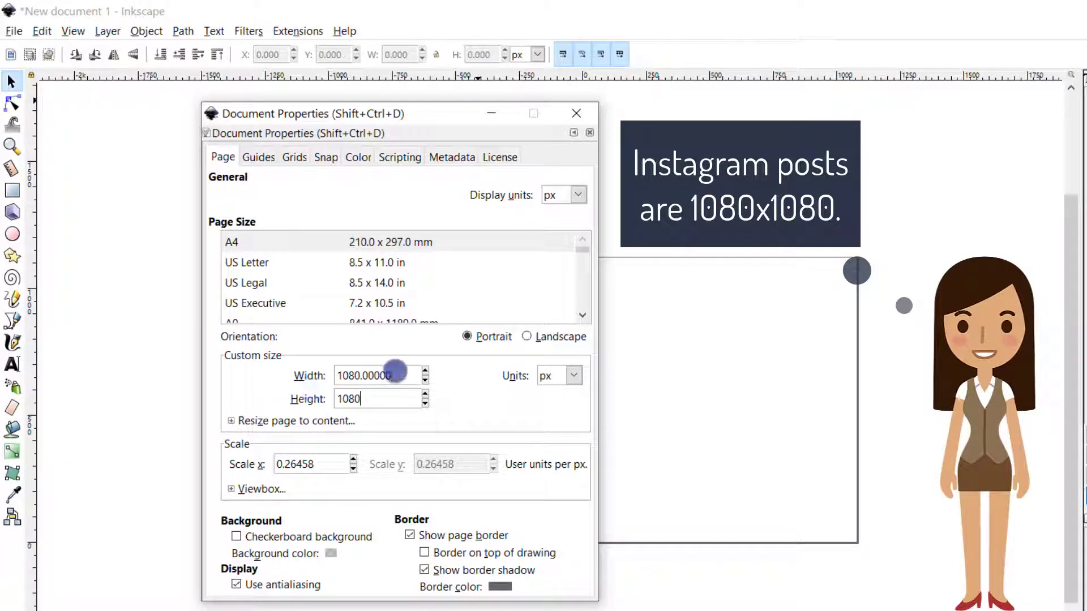
click(393, 374)
drag(354, 107, 298, 140)
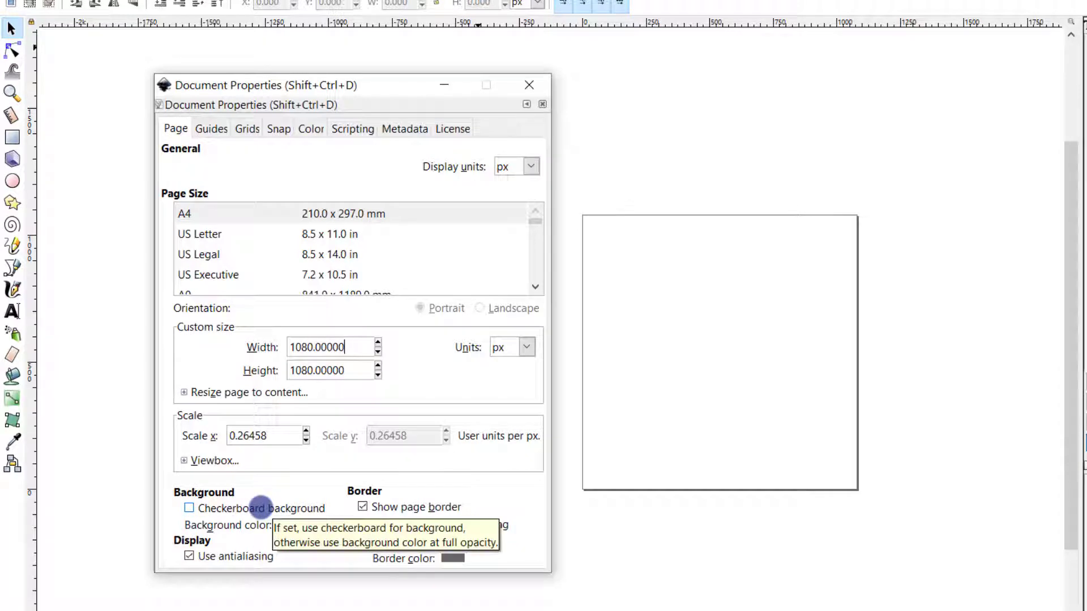
Step: Enable the checkerboard background, keep the page border shown, and close the document properties
click(260, 507)
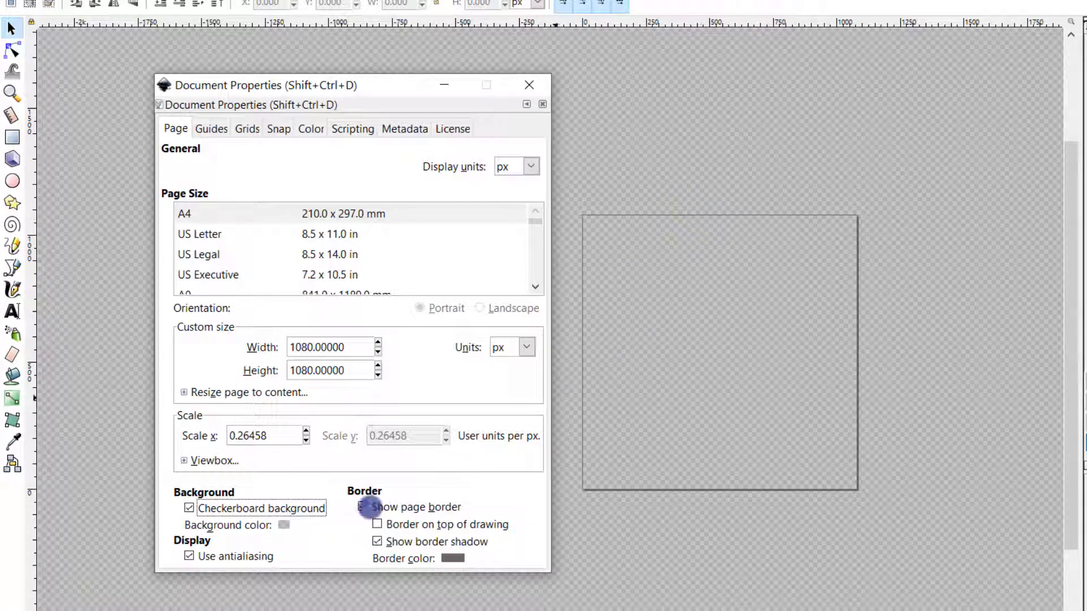
click(363, 506)
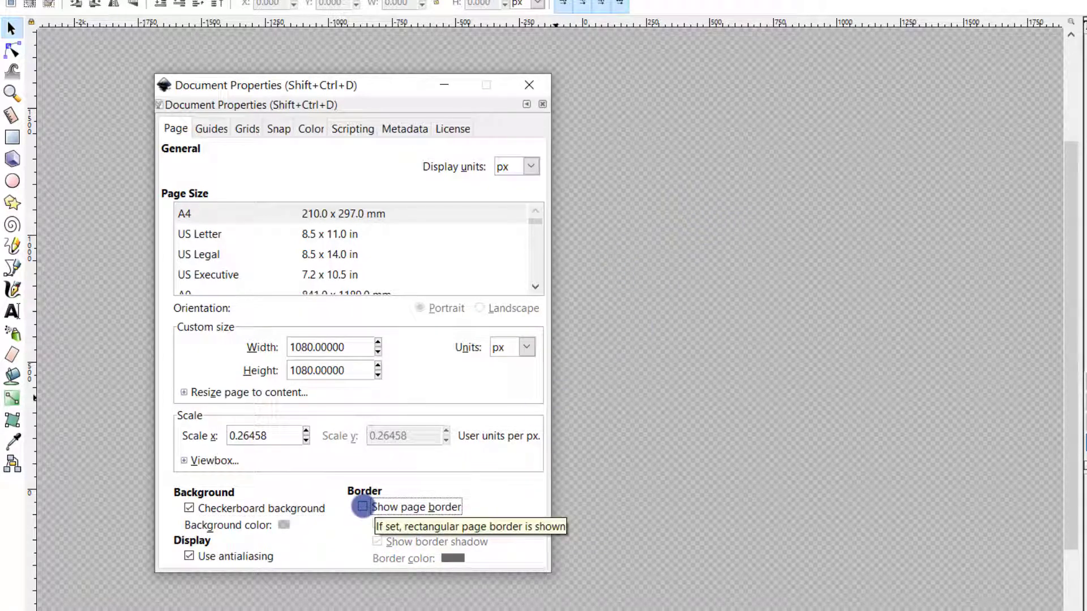
click(362, 506)
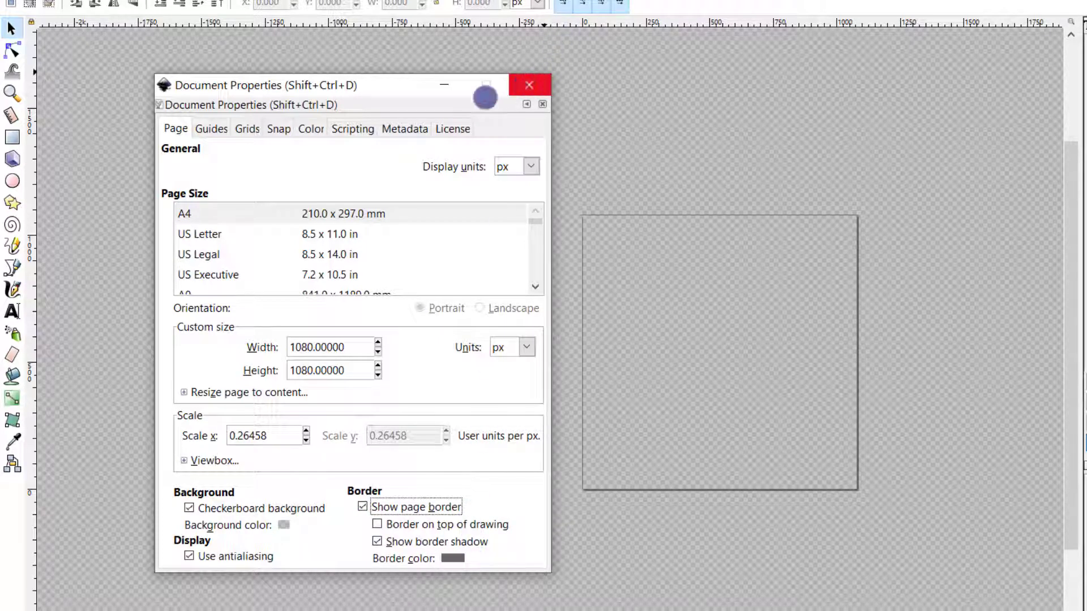
click(528, 85)
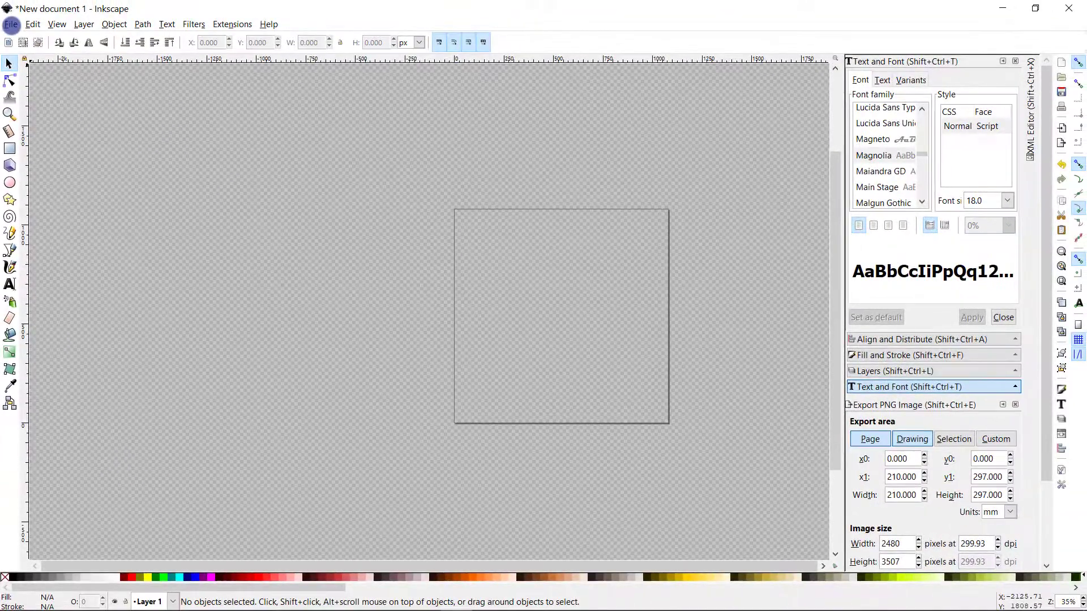
Step: Save the document as mldb.svg and close the docked Text and Font, Layers, and Fill and Stroke dialogs
click(11, 24)
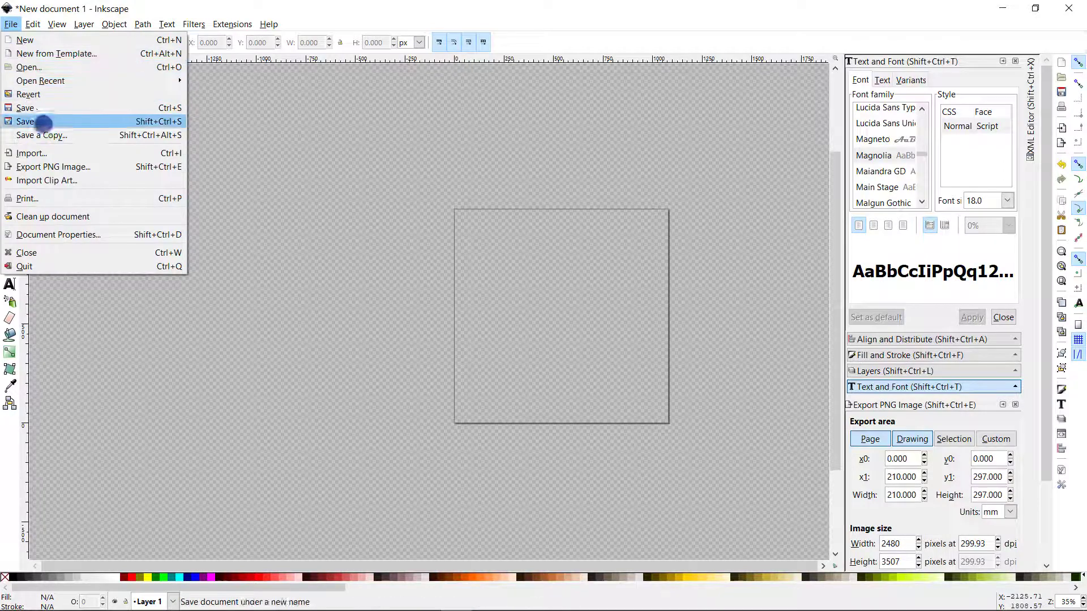
click(41, 110)
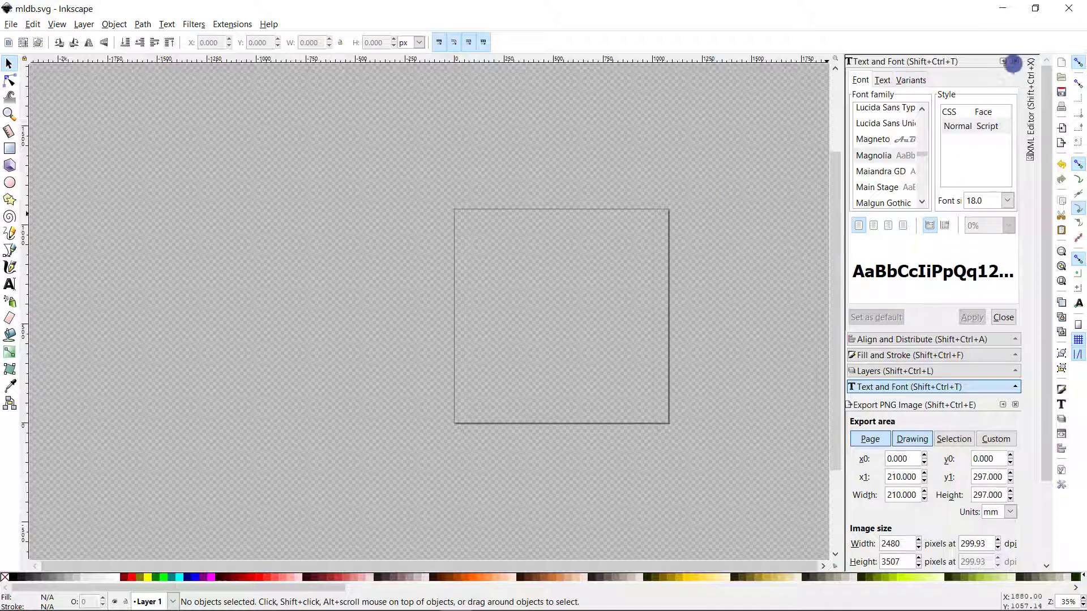
click(1015, 61)
click(1015, 61)
click(1015, 61)
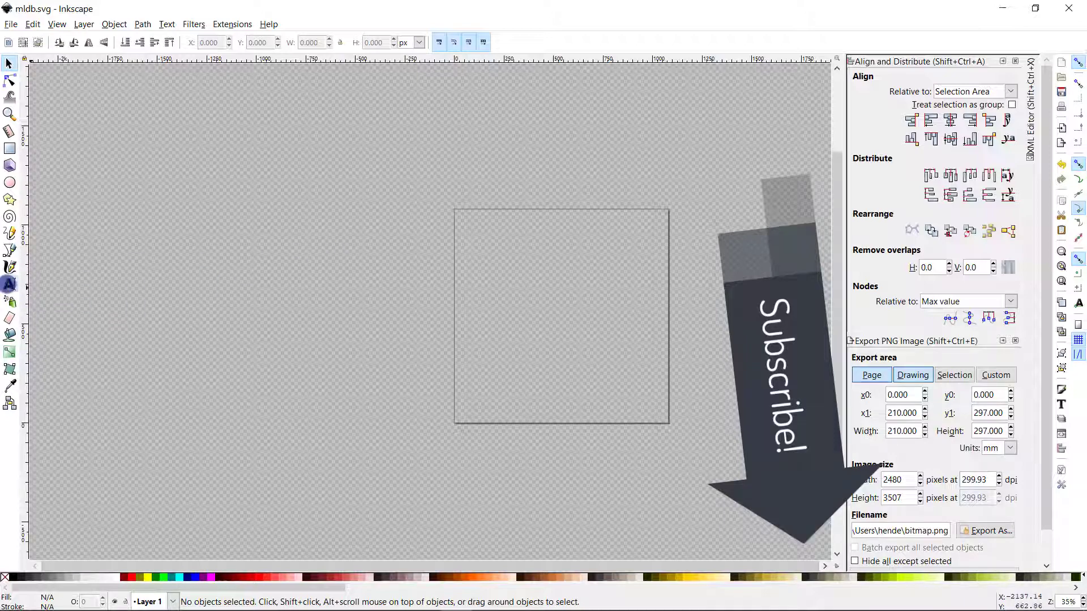
Step: Add the text "m" in the upper-left part of the page, using Magnolia Bold at size 72
click(10, 285)
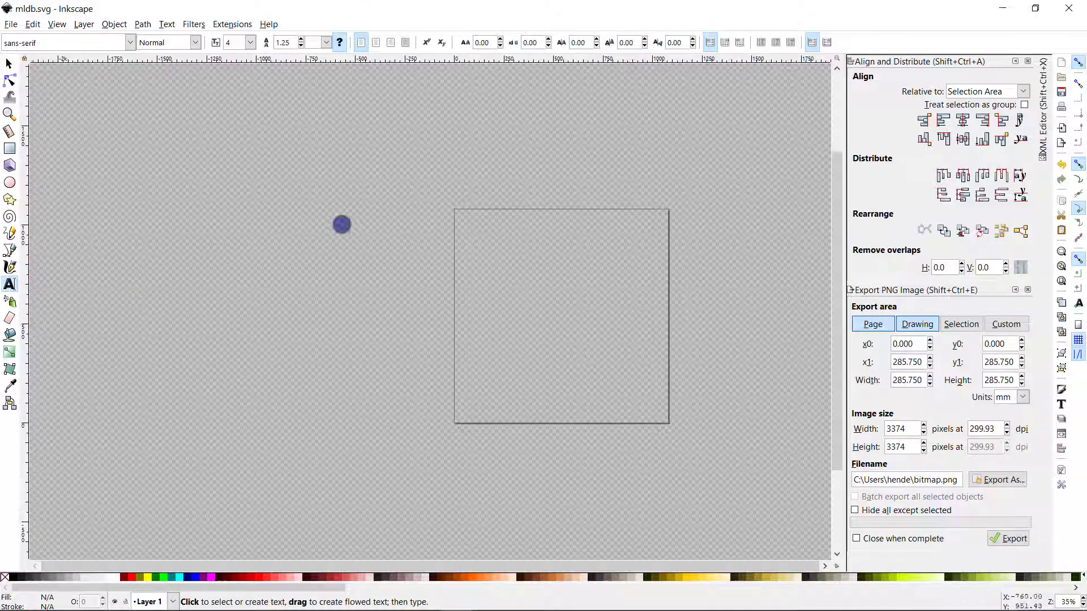
click(487, 272)
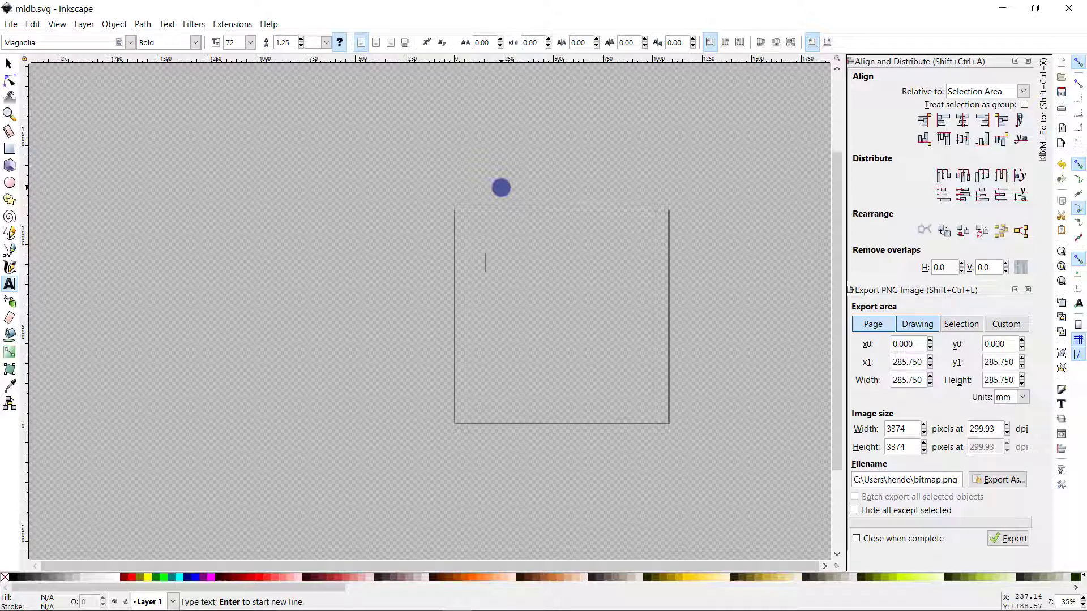
text(m)
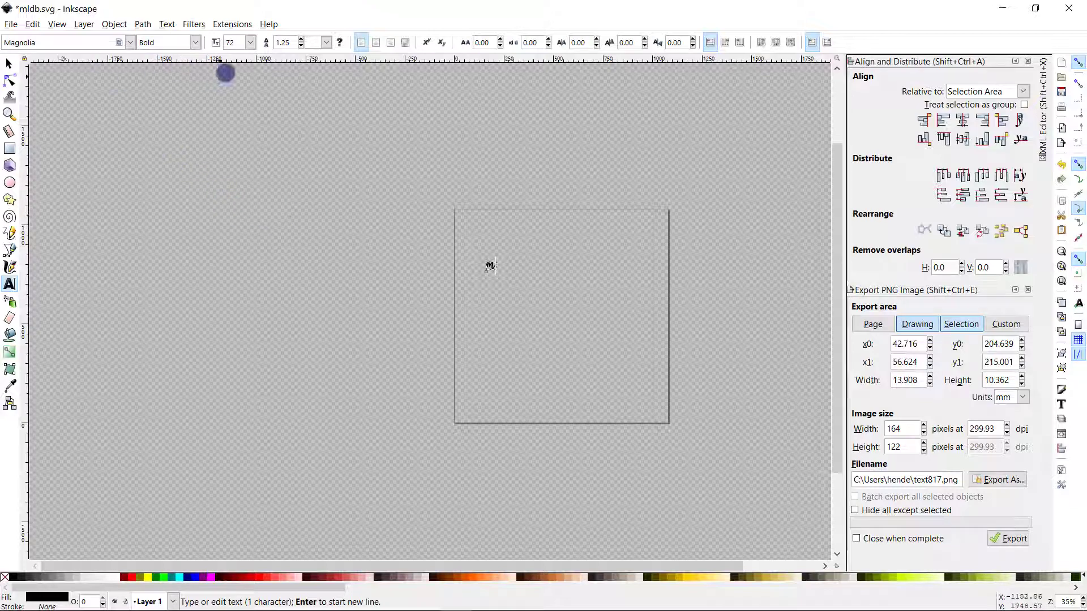
click(249, 42)
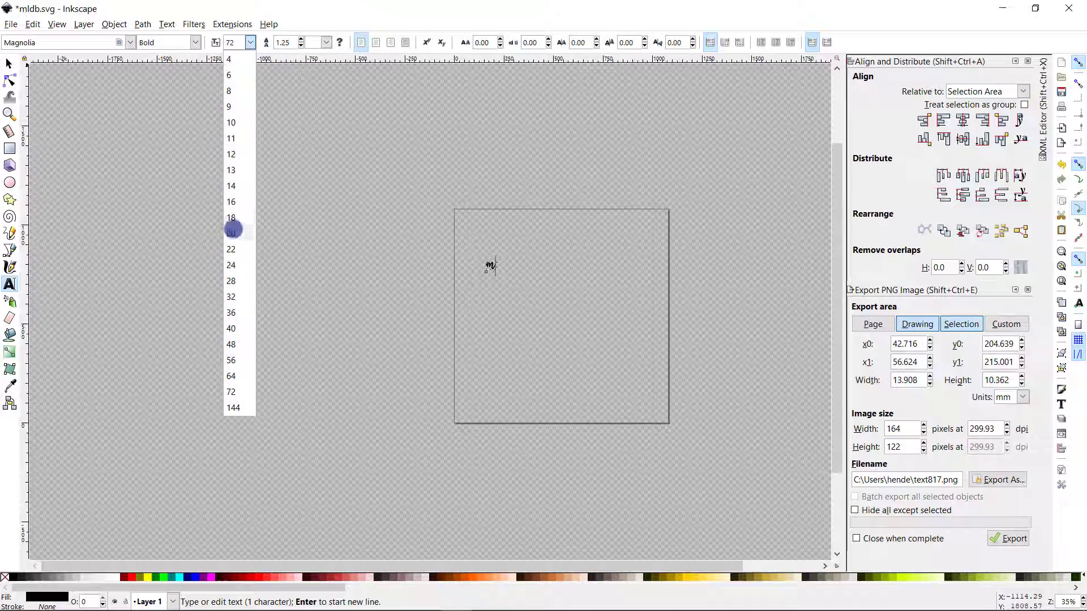
click(230, 393)
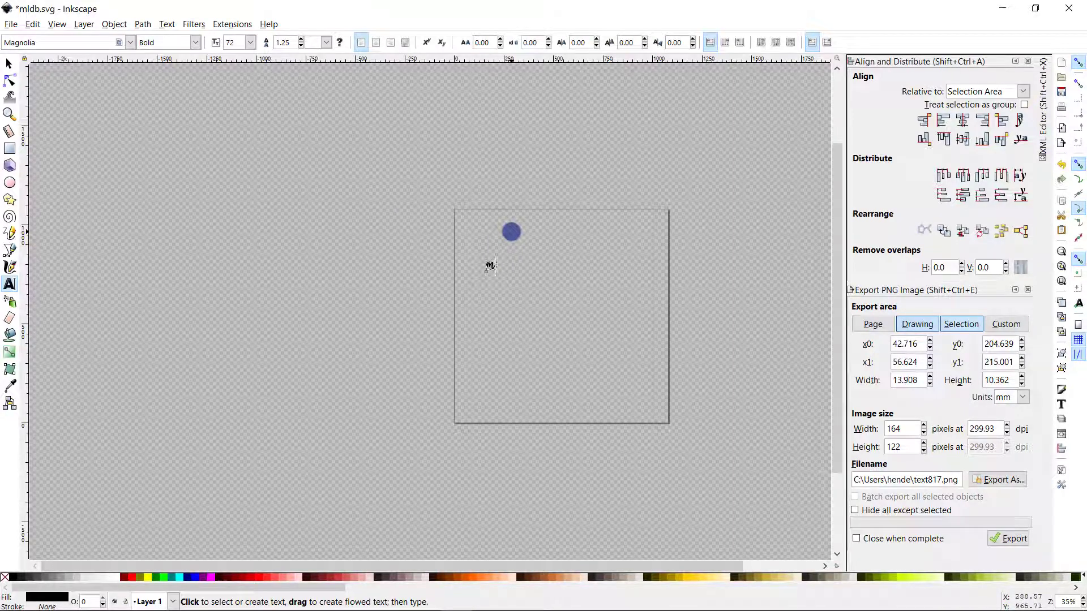
Step: Scale the letter m up to about 311 by 232 px and move it up slightly in the page's upper-left area
key(5)
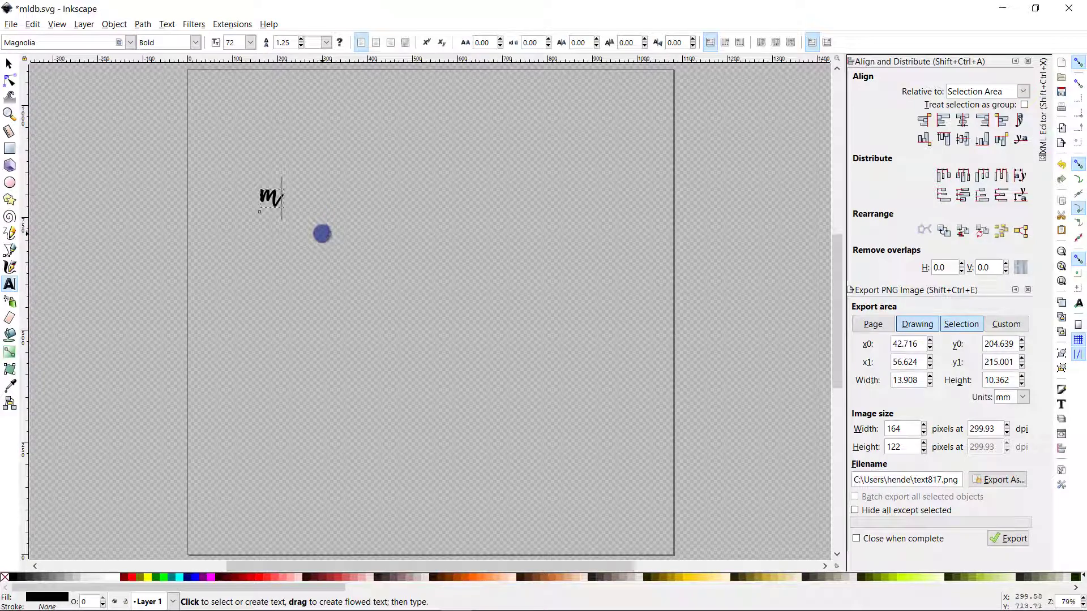
key(1)
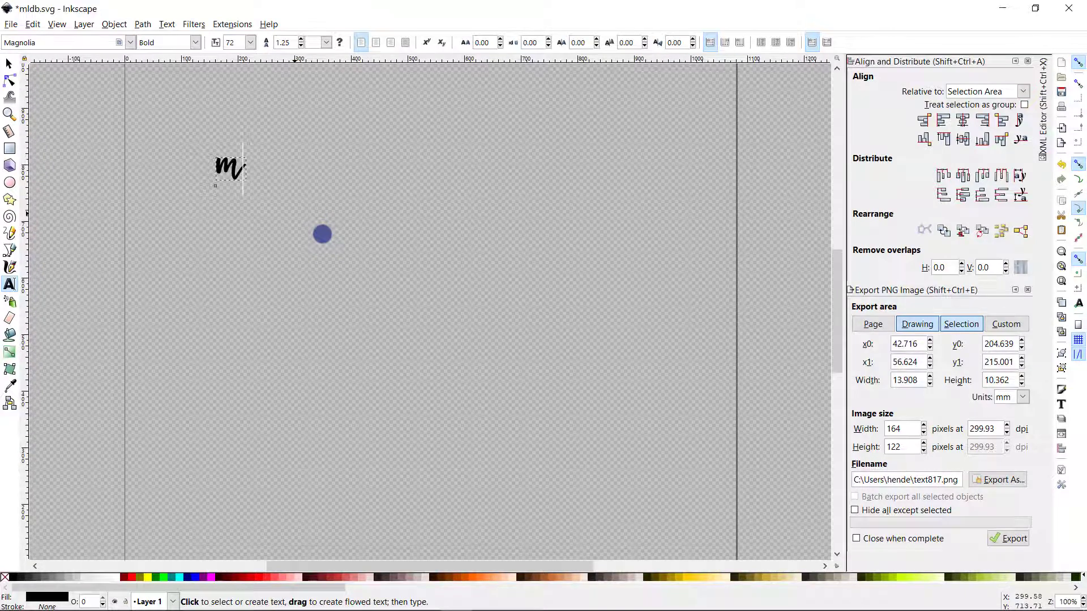
key(3)
key(5)
key(6)
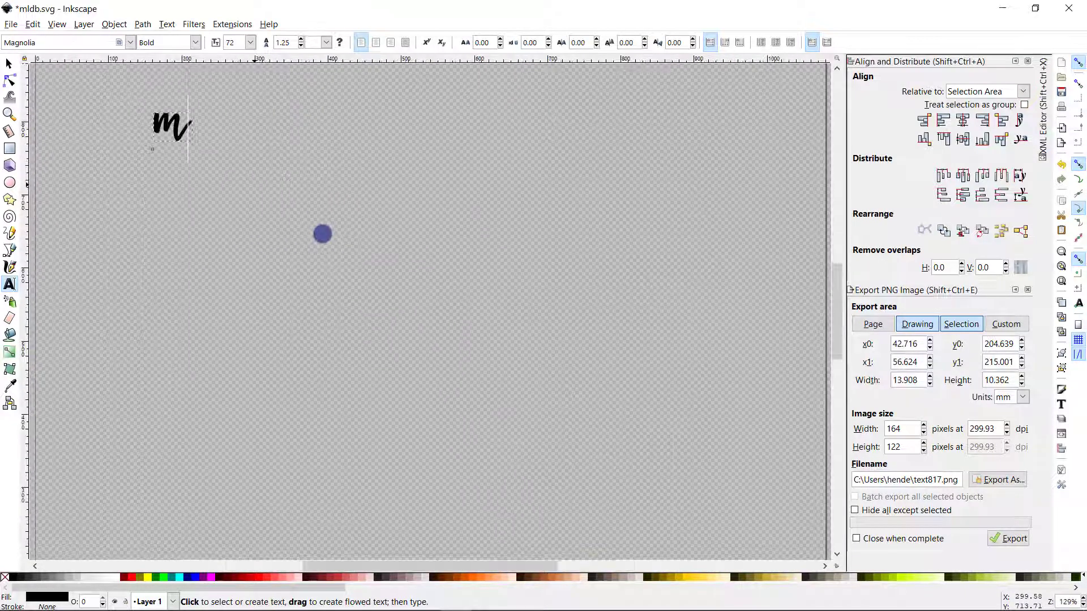
key(5)
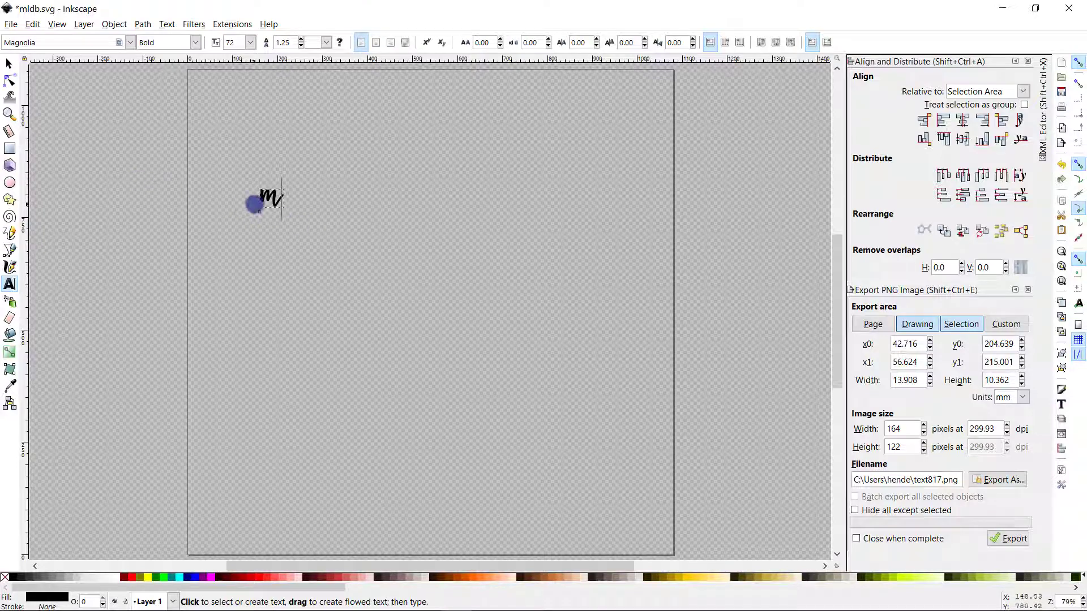
click(8, 63)
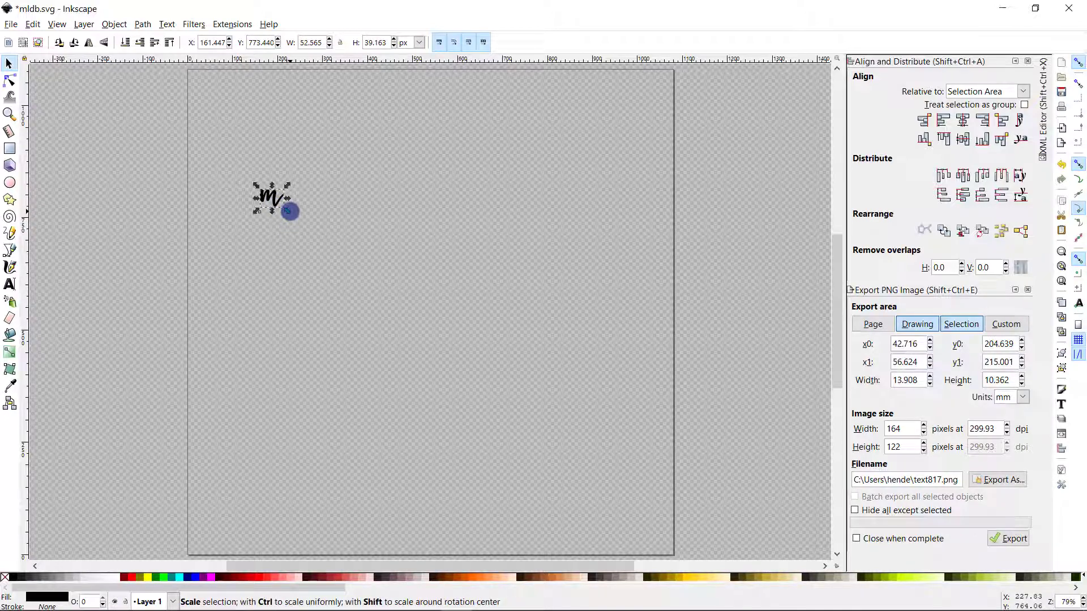
drag(288, 211, 408, 298)
drag(344, 257, 342, 218)
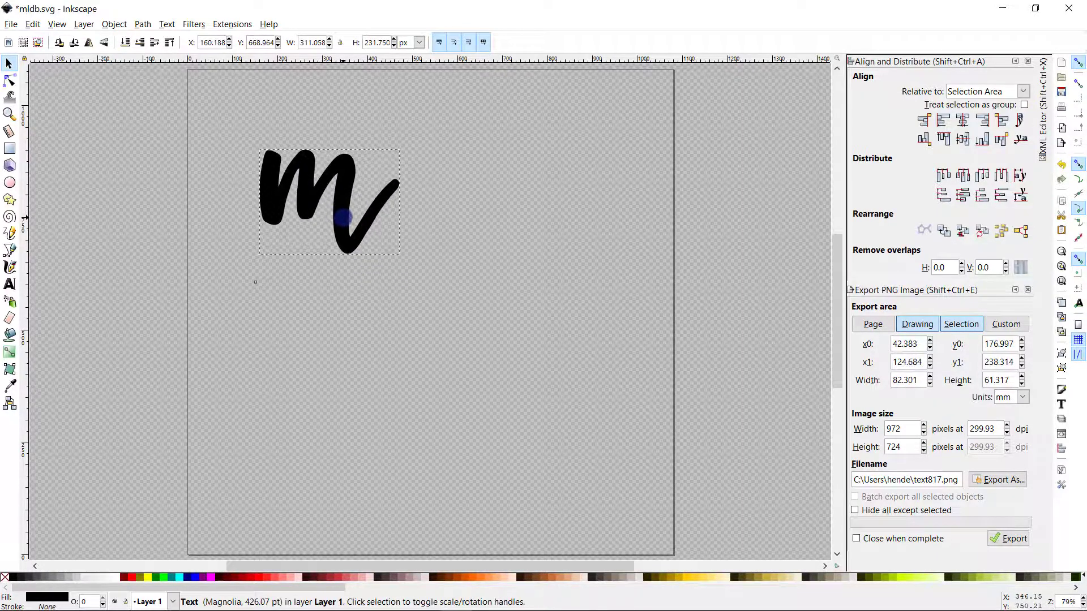
Step: Duplicate the letter m, placing one copy beside the other in the upper-right part of the page
click(300, 356)
click(10, 281)
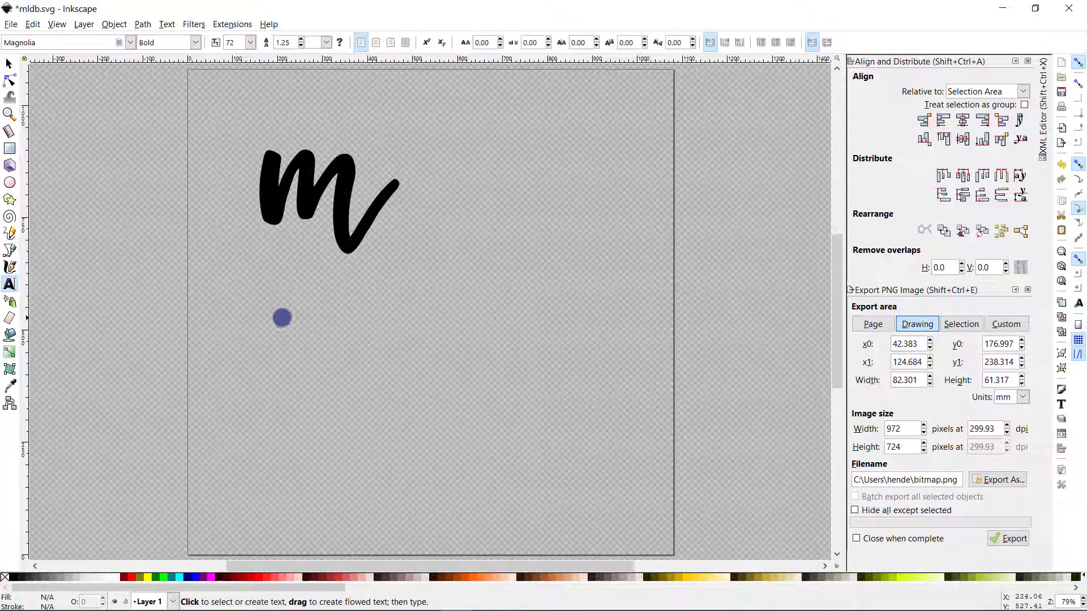
click(9, 63)
click(324, 203)
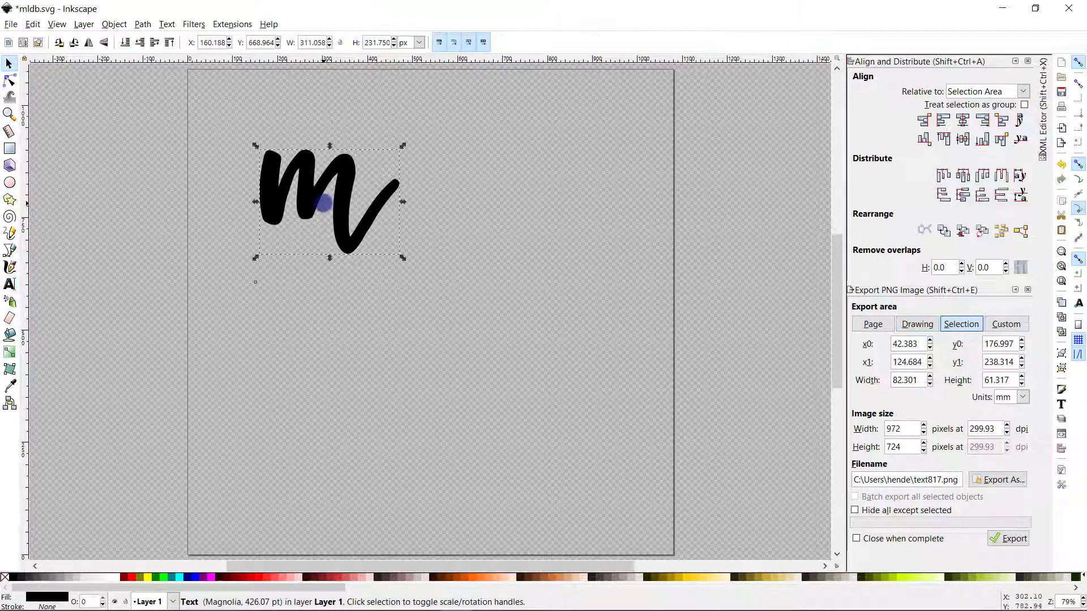
drag(322, 202, 508, 192)
key(ctrl+d)
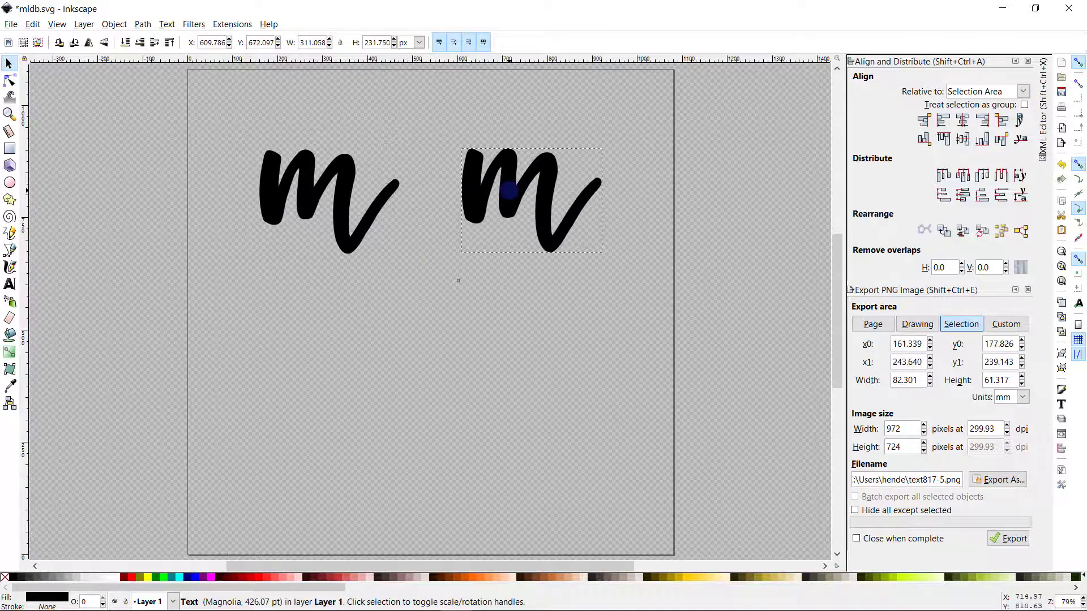
Step: Replace the text of the m copy in the page's upper-right area with "l"
double_click(507, 193)
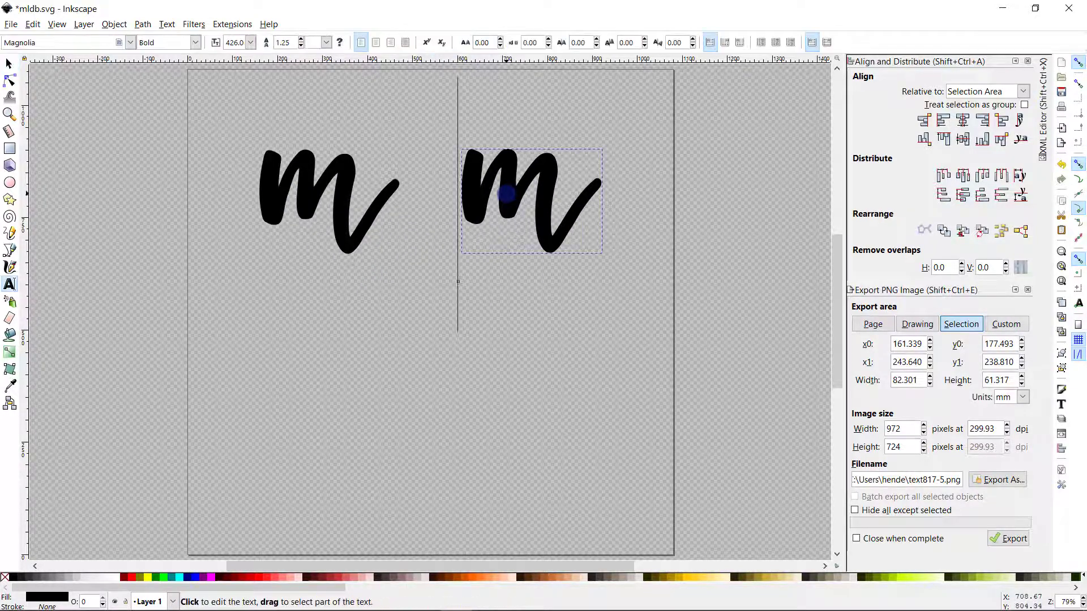
key(End)
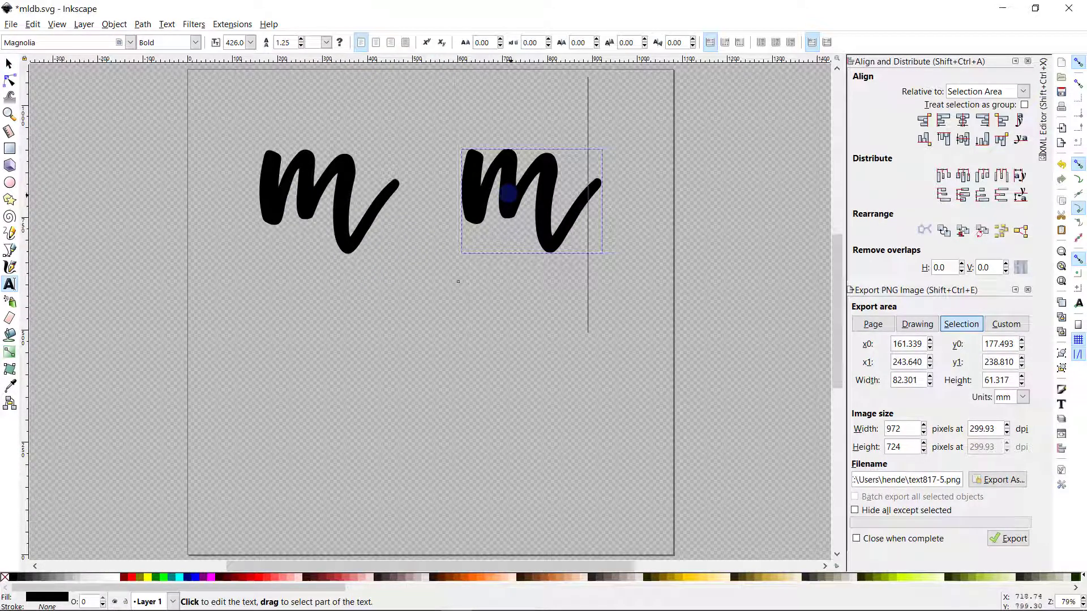
key(BackSpace)
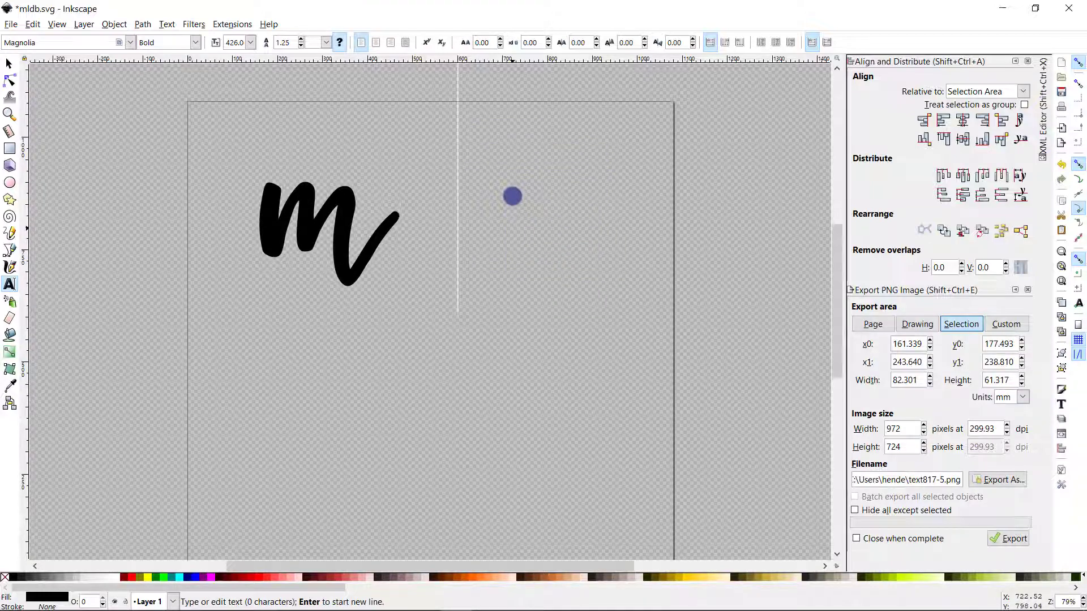
text(l)
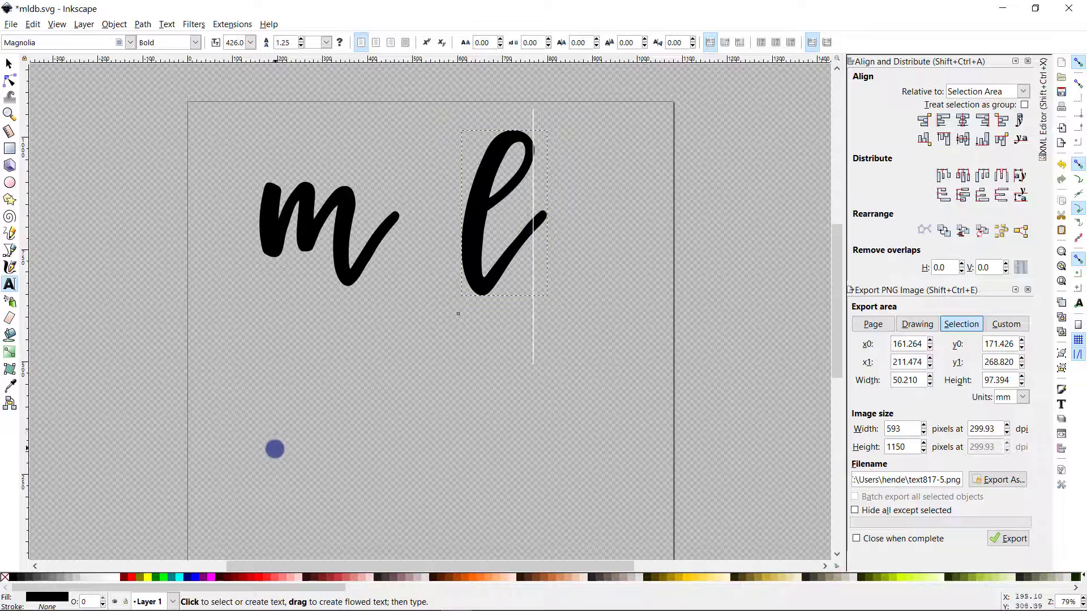
Step: Paste another copy of the letter m, change its text to "d" and position it below the original m
click(273, 447)
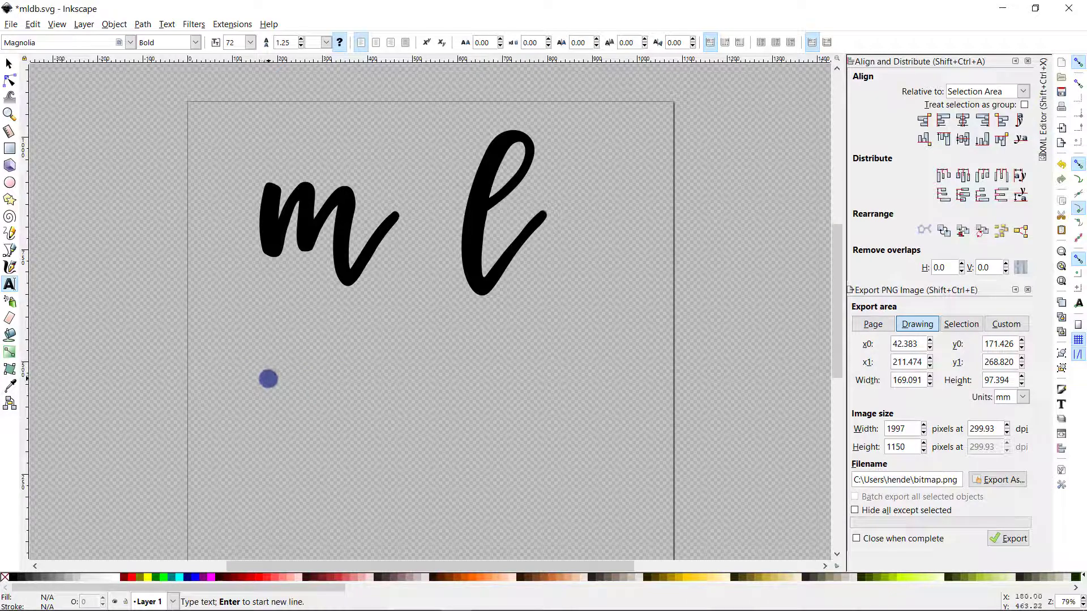
key(ctrl+v)
key(BackSpace)
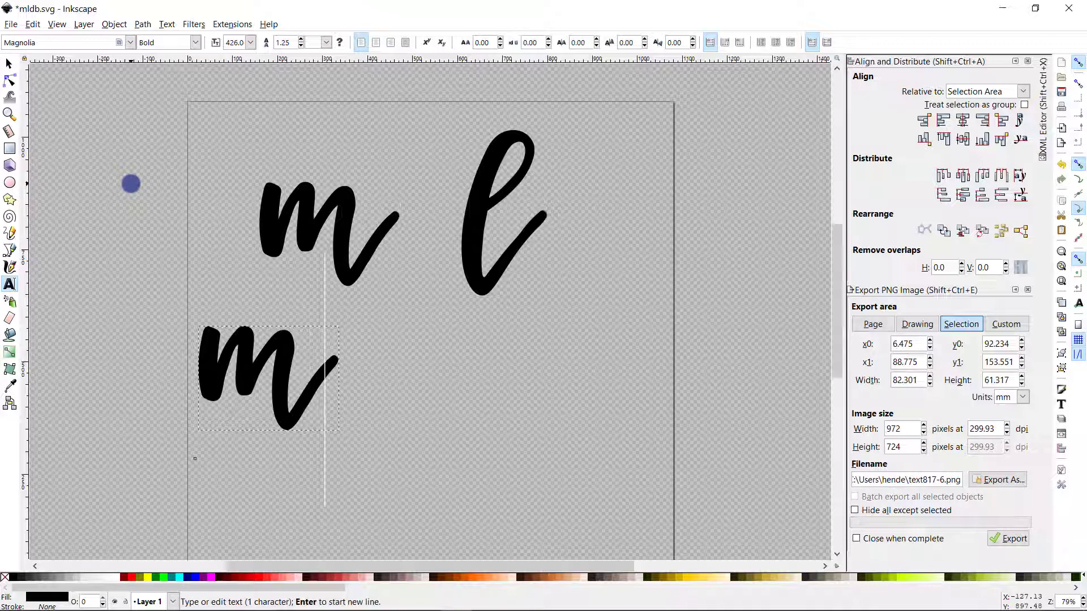
key(BackSpace)
text(d)
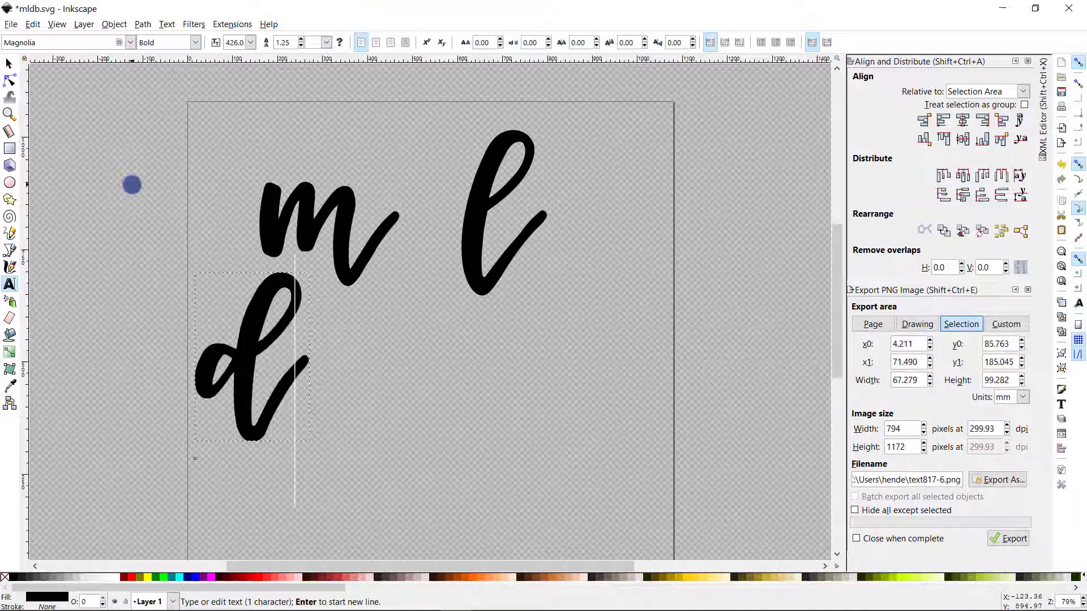
click(9, 63)
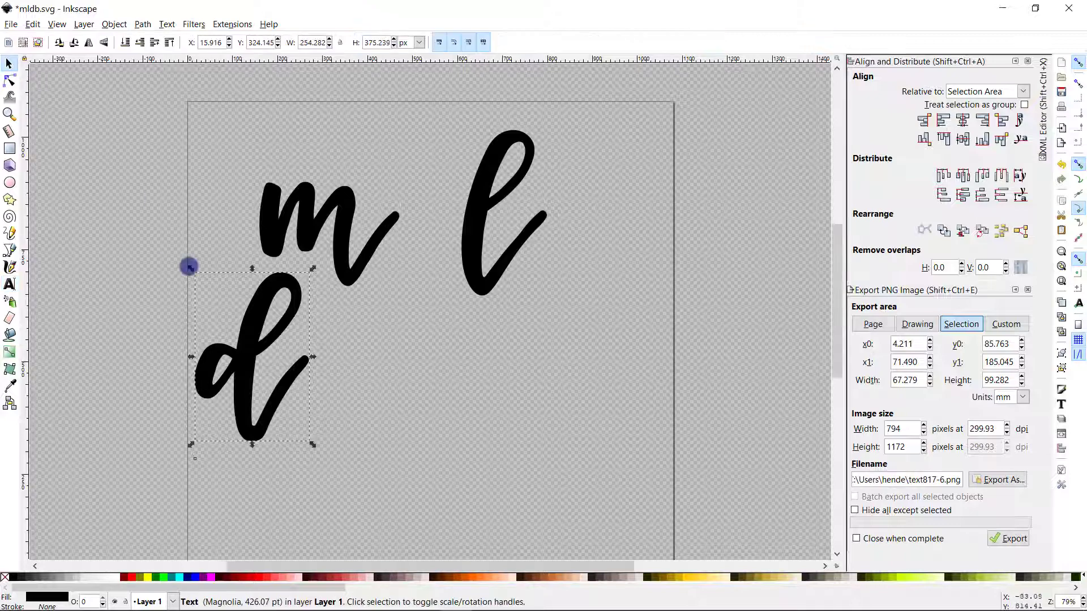
drag(243, 338, 309, 411)
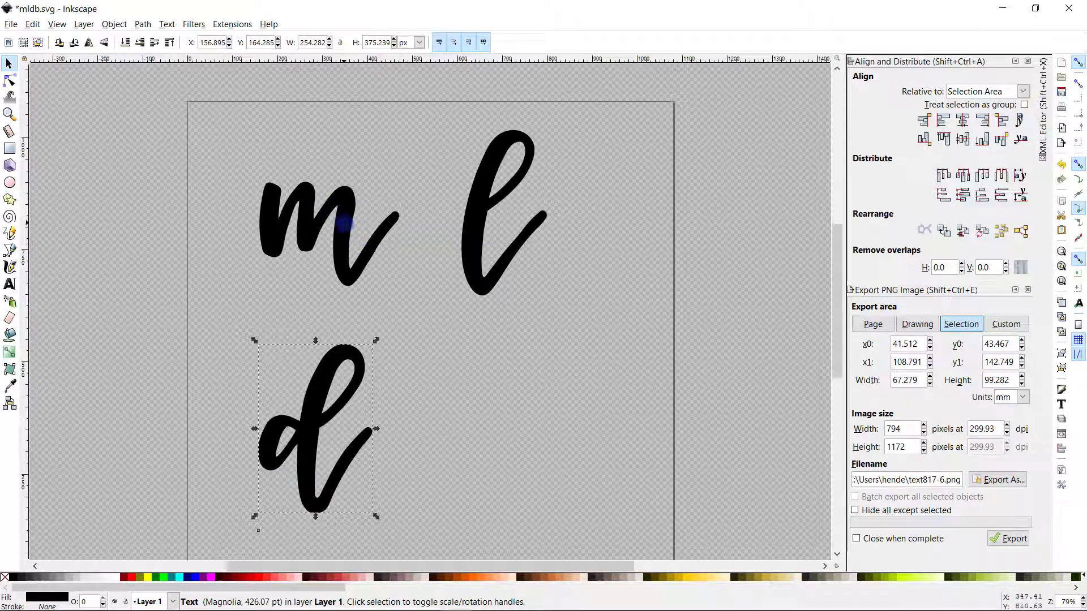
Step: Duplicate the letter m, fill the copy red and place it in the lower-right part of the page
click(344, 225)
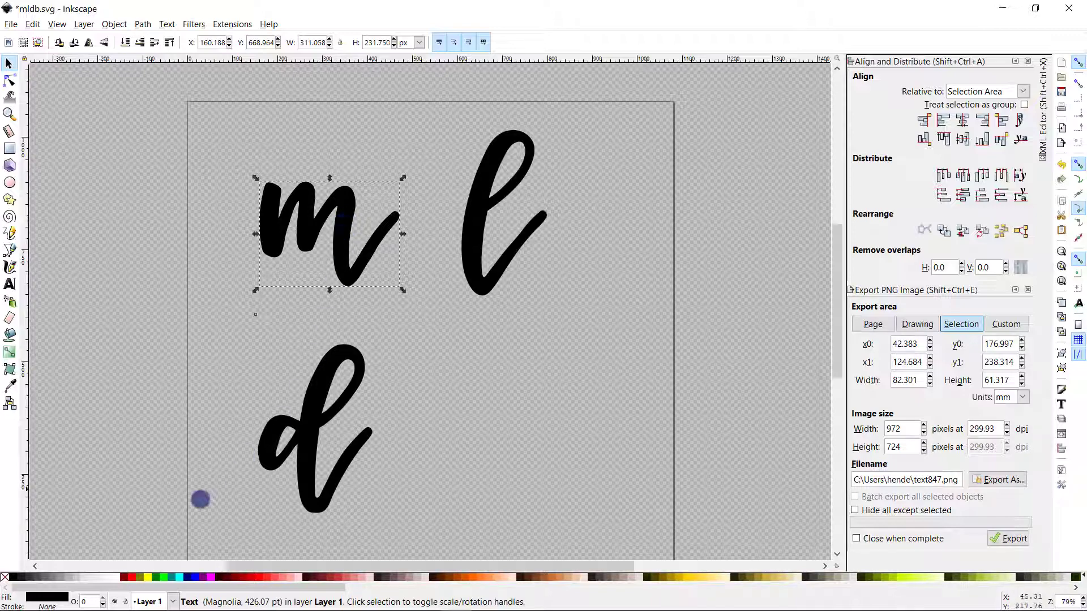
click(131, 576)
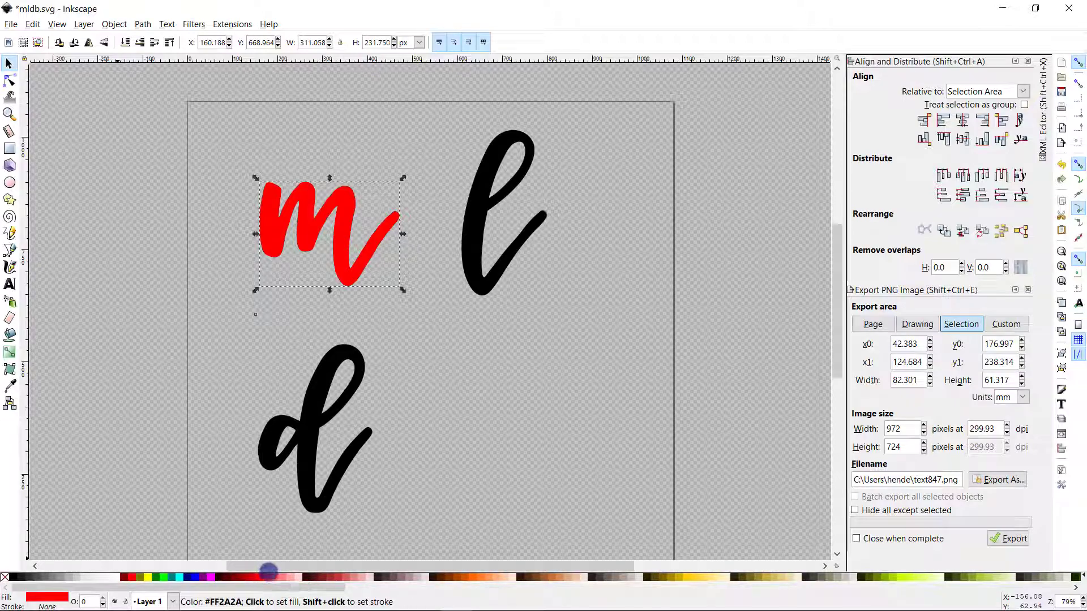
drag(311, 226, 479, 429)
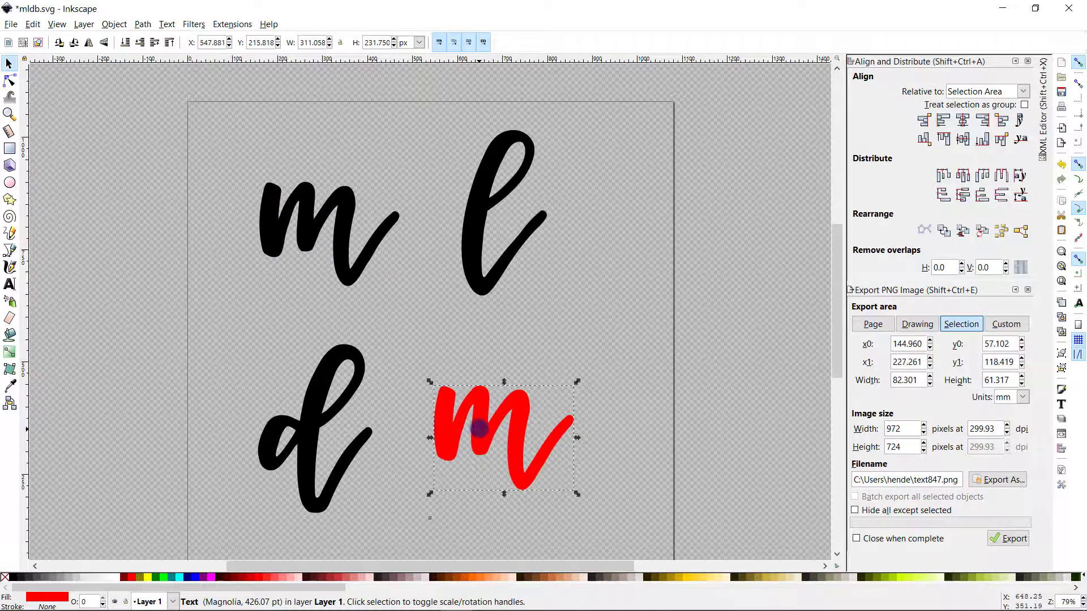
Step: Change the red m to "b", move it below the letter l and fill it black
double_click(478, 425)
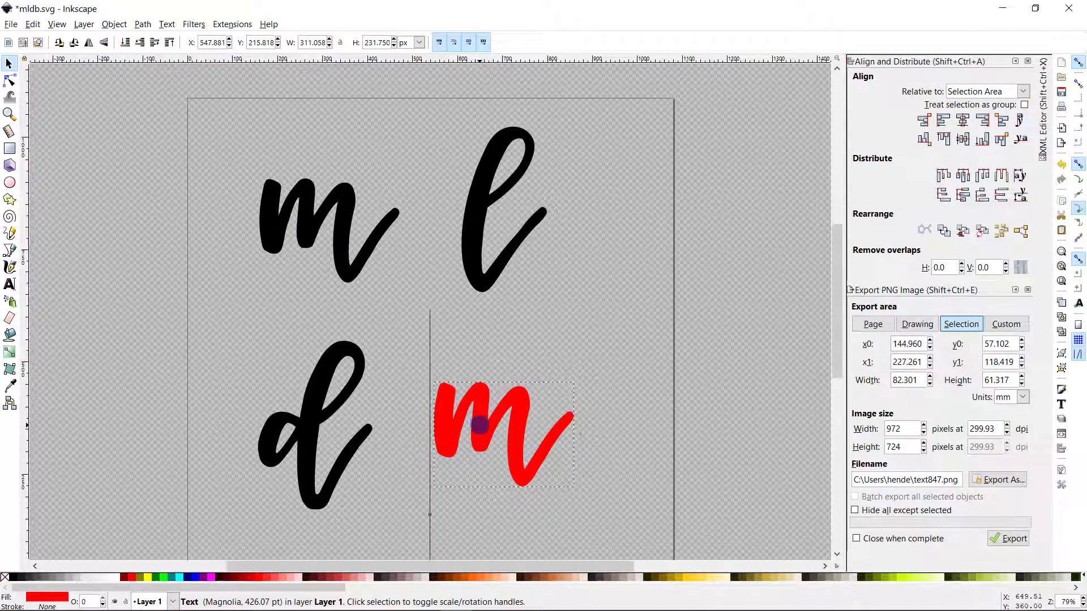
key(End)
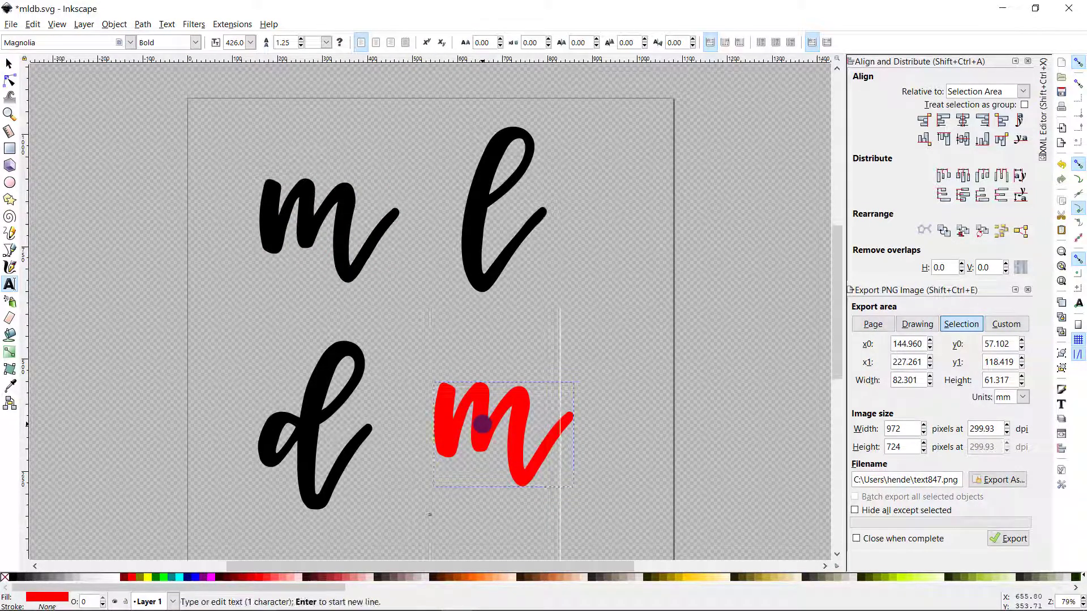
key(BackSpace)
text(b)
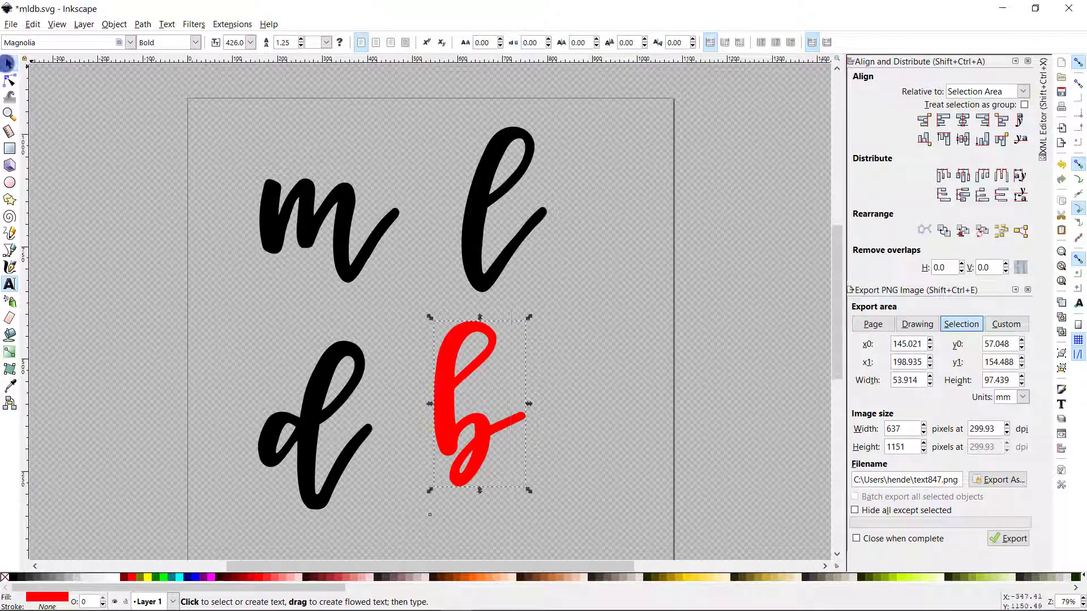
click(8, 63)
drag(443, 390, 480, 408)
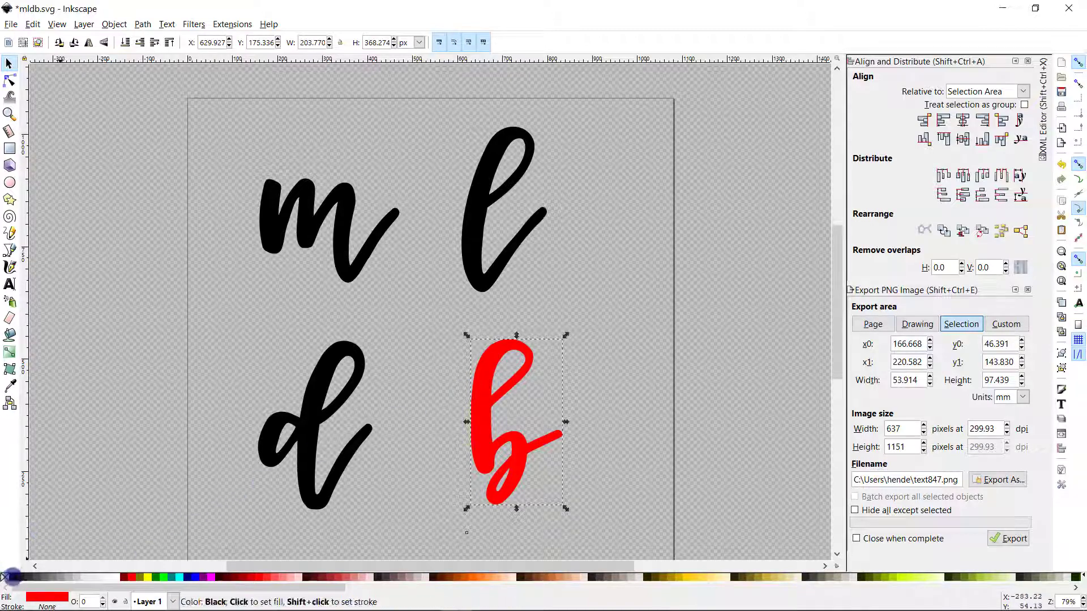
click(13, 576)
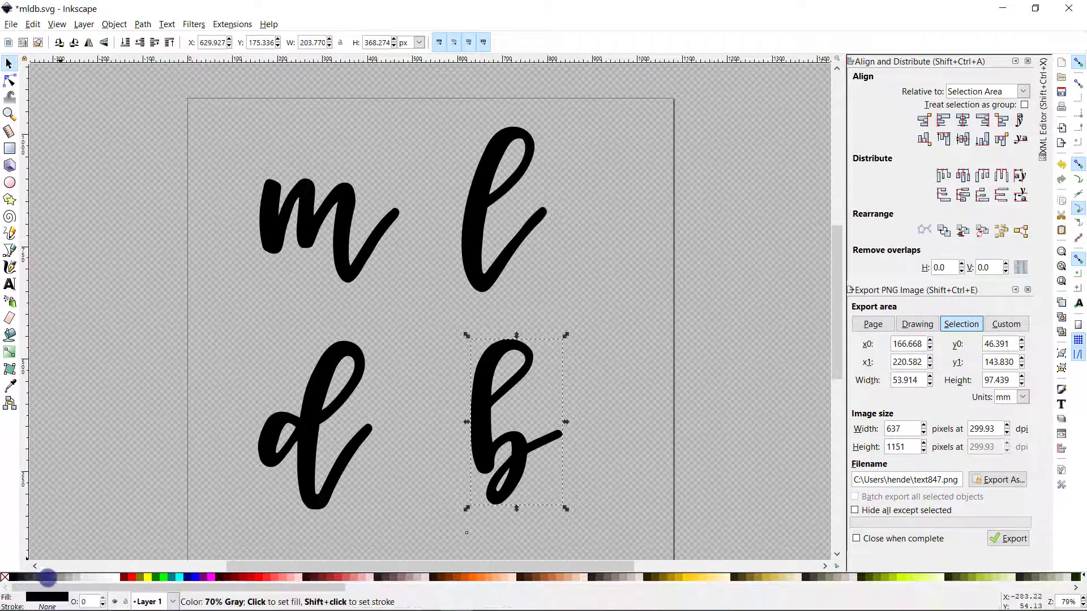
Step: Try a lime green stroke on the letter b and undo it
right_click(167, 576)
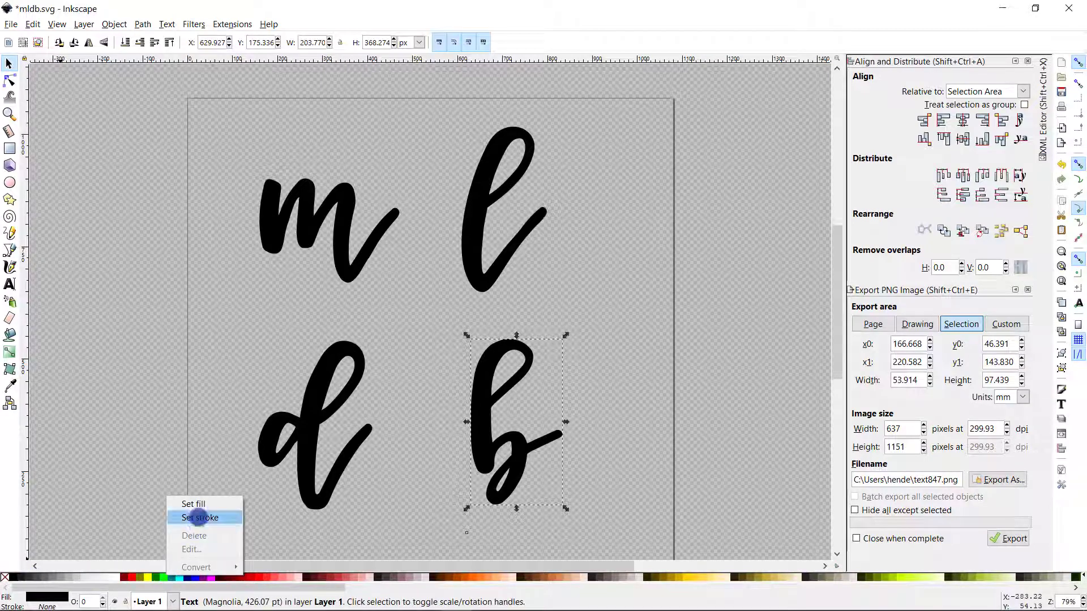
click(198, 519)
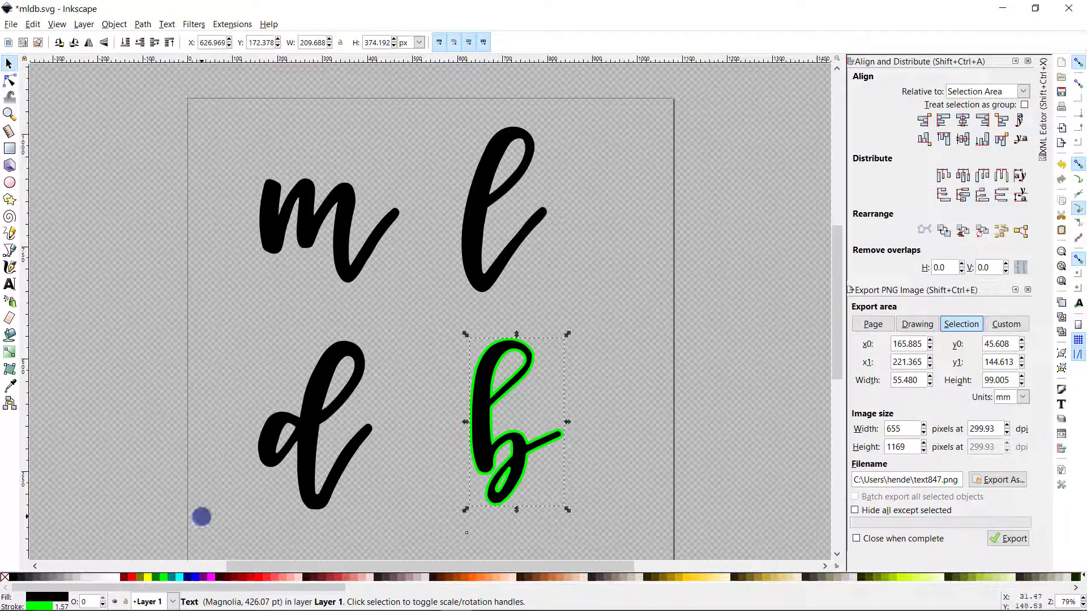
key(ctrl+z)
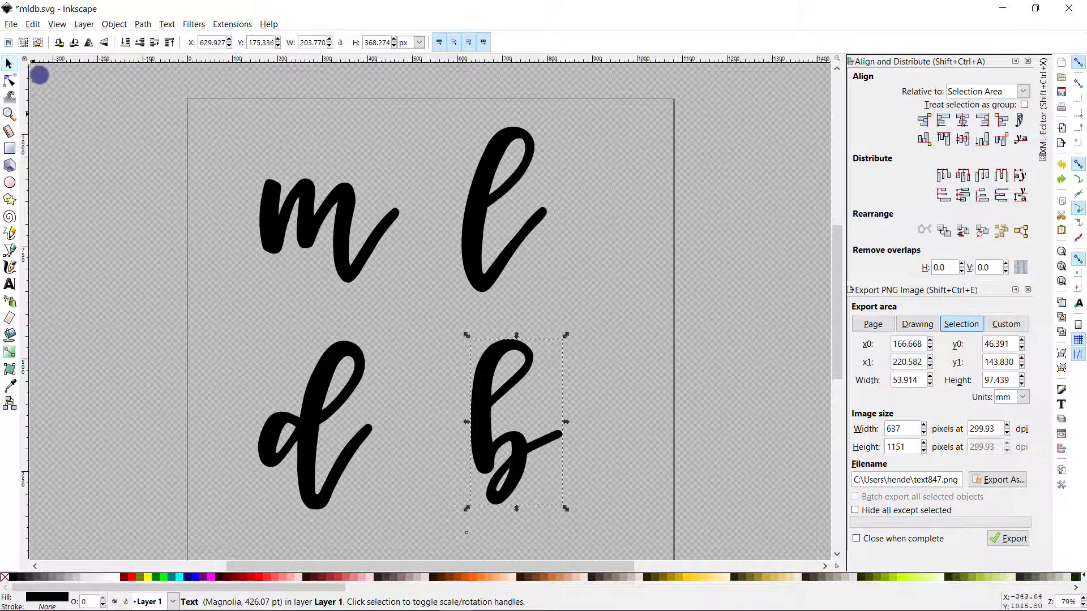
Step: Open the Text and Font dialog for the letter m and highlight its character for editing
click(367, 235)
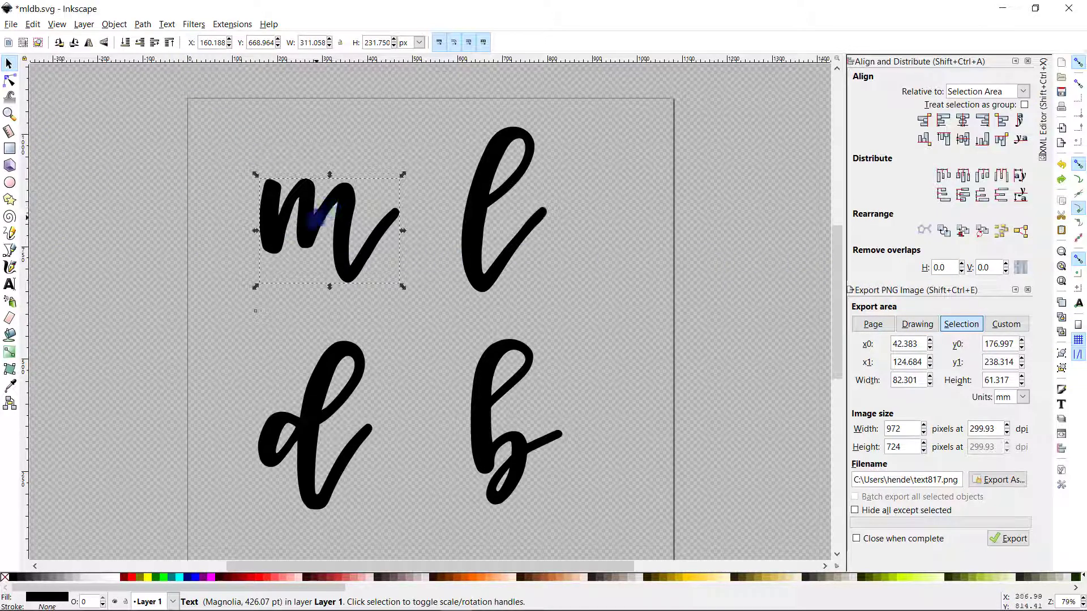
click(168, 25)
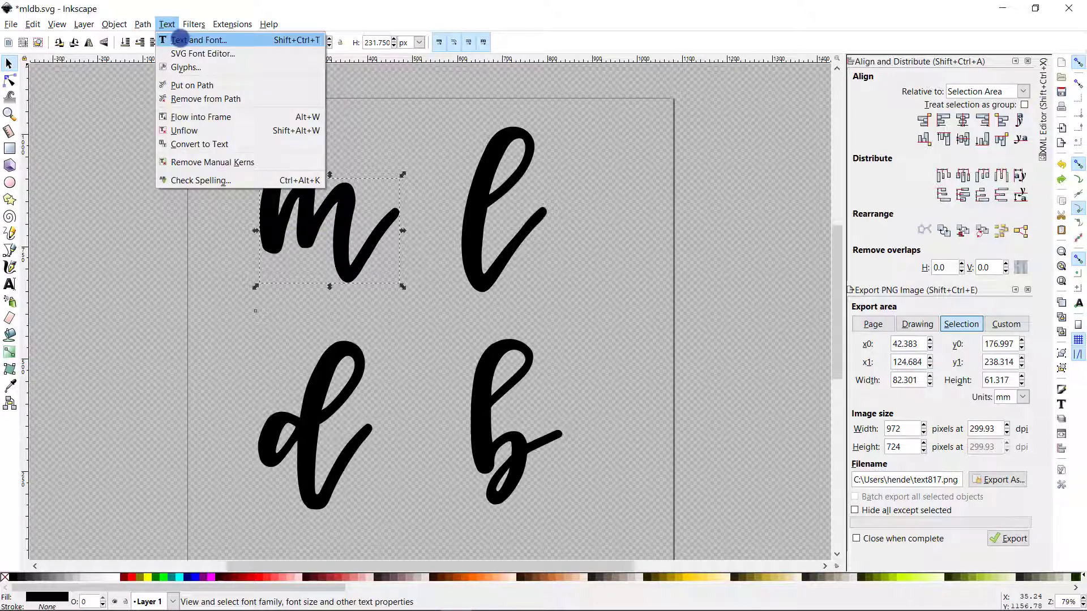
click(179, 40)
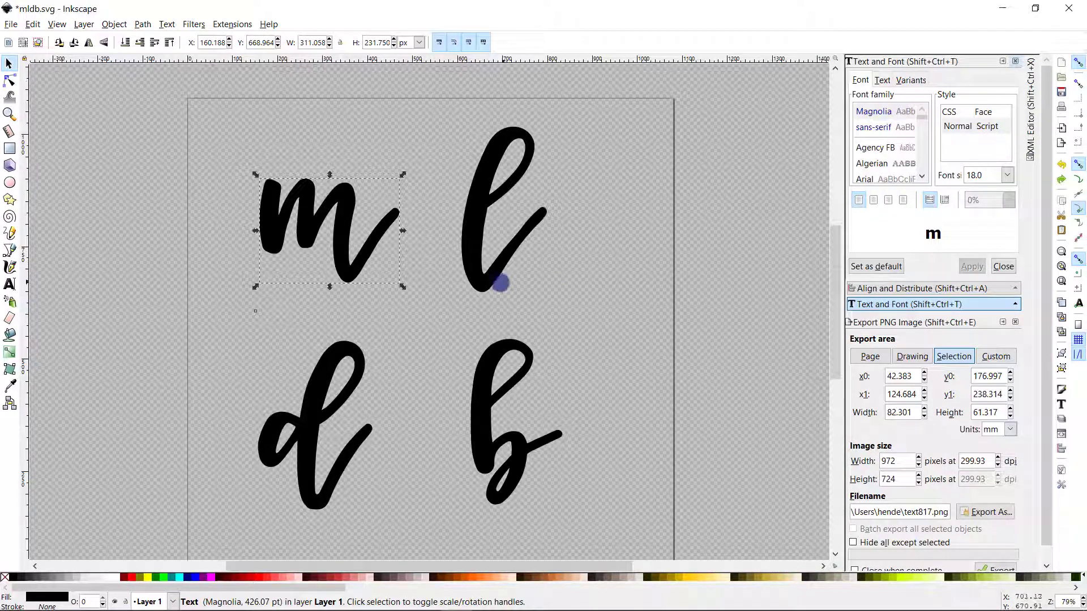
double_click(373, 245)
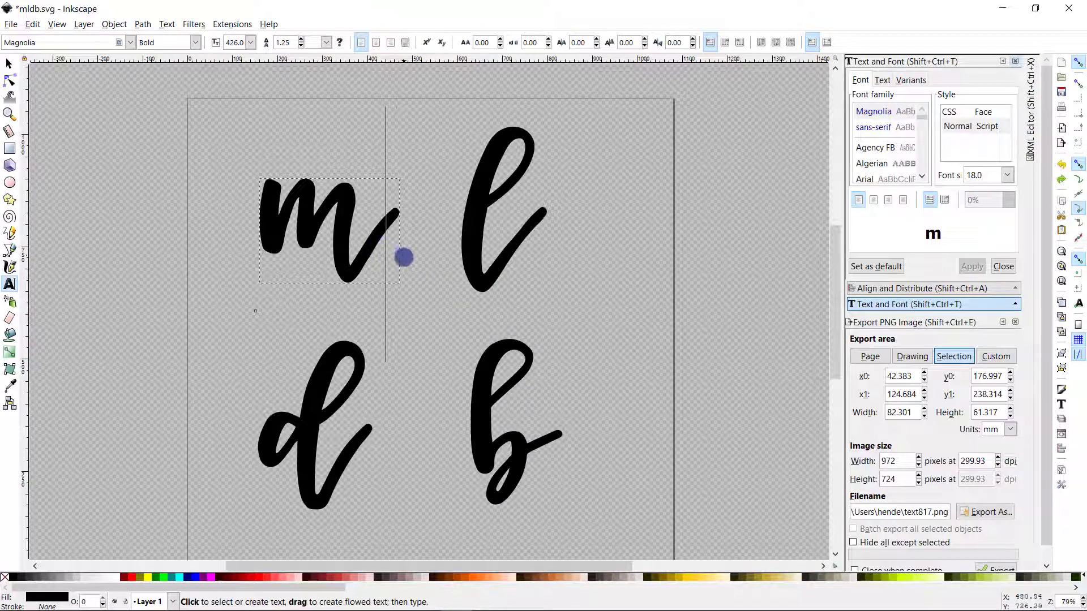
drag(380, 266, 308, 250)
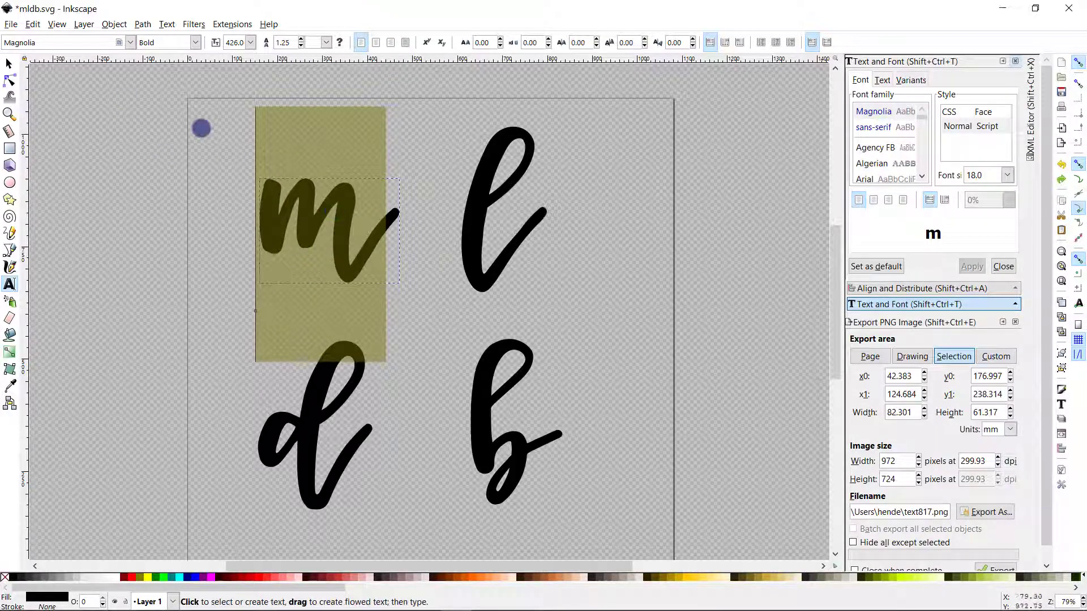
click(130, 42)
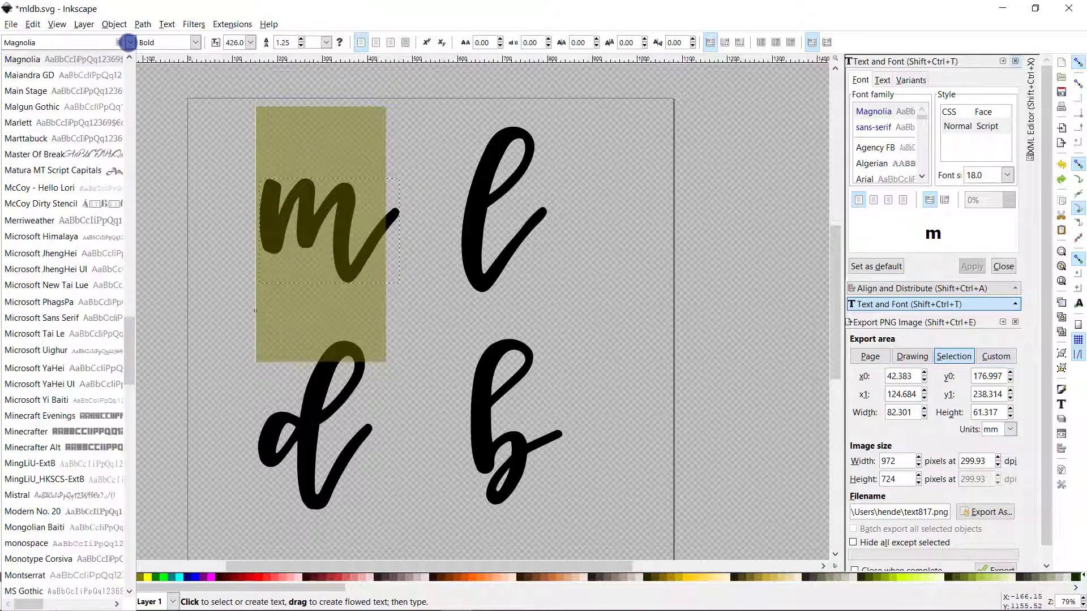
click(129, 43)
click(129, 43)
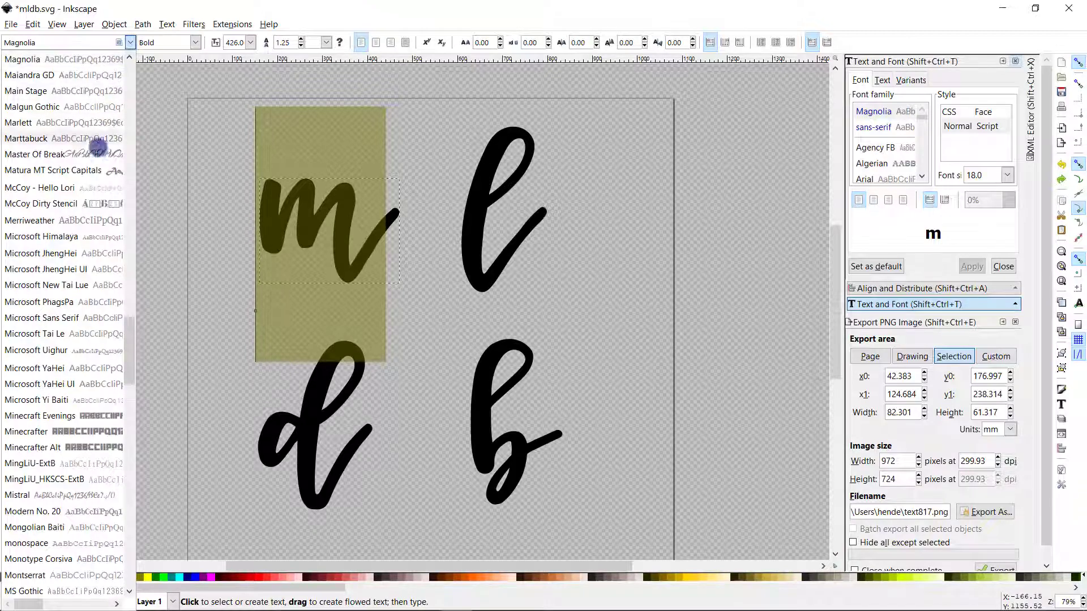
click(130, 42)
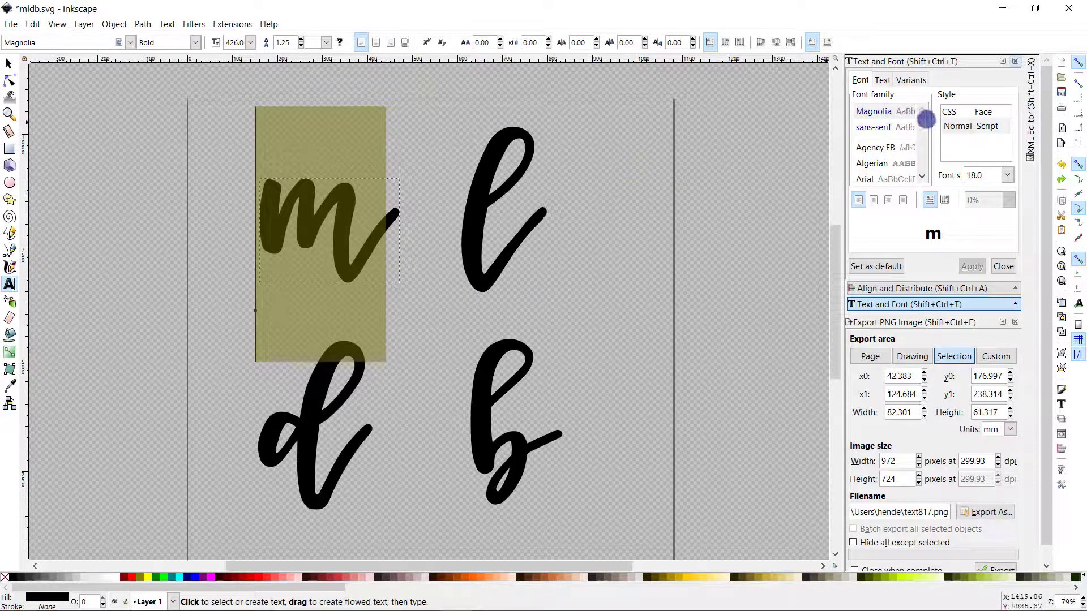
Step: Widen the docked dialogs, choose the Auto Rich font for the letter m and set its font size to 144
drag(843, 221, 754, 226)
scroll(879, 121, down, 2)
scroll(879, 122, down, 6)
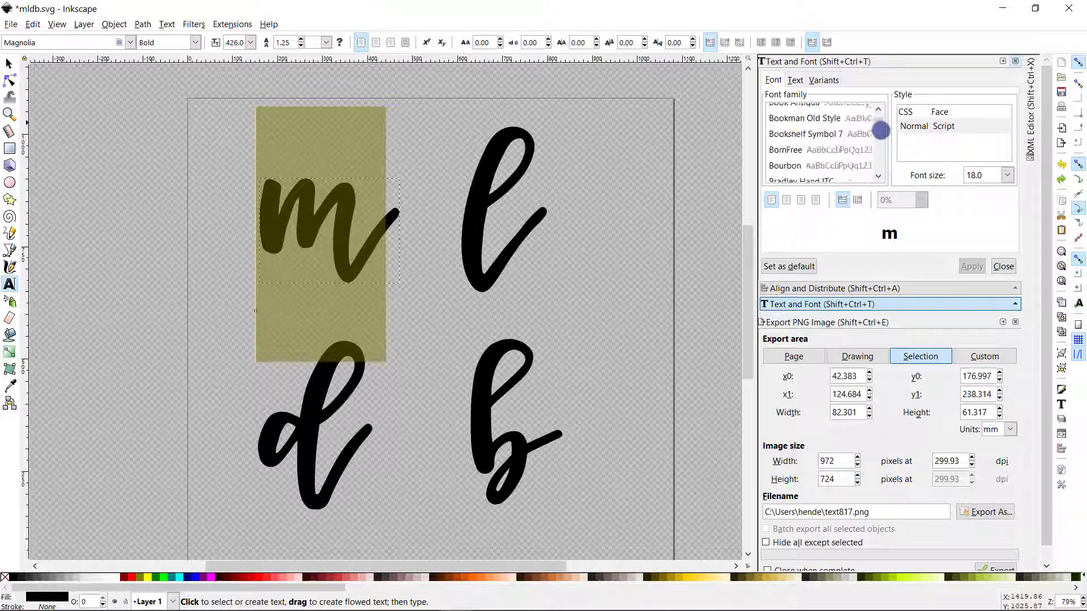
scroll(878, 115, up, 10)
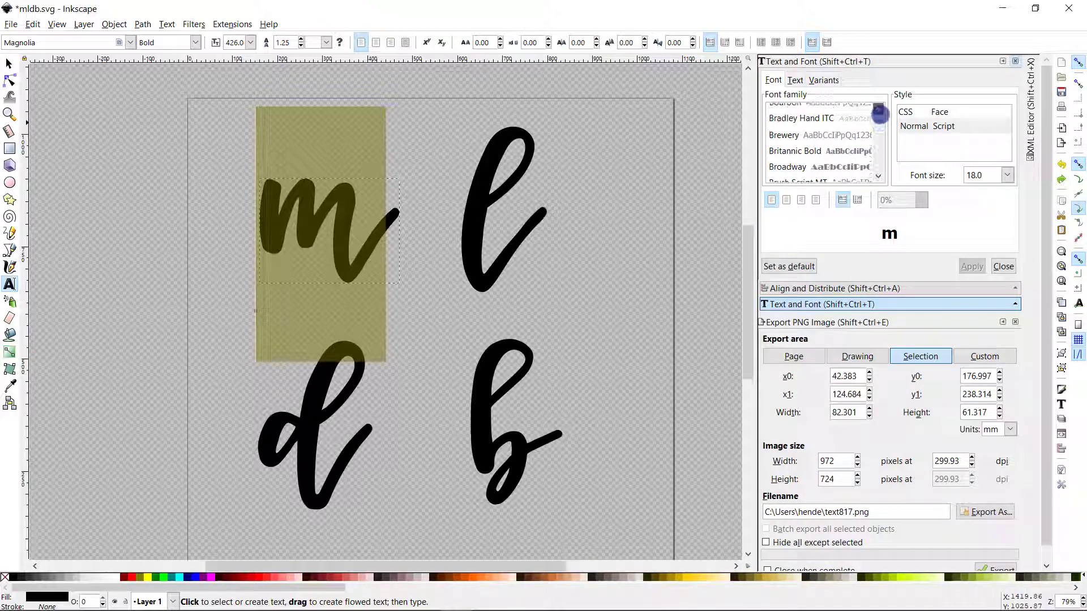
scroll(879, 177, down, 1)
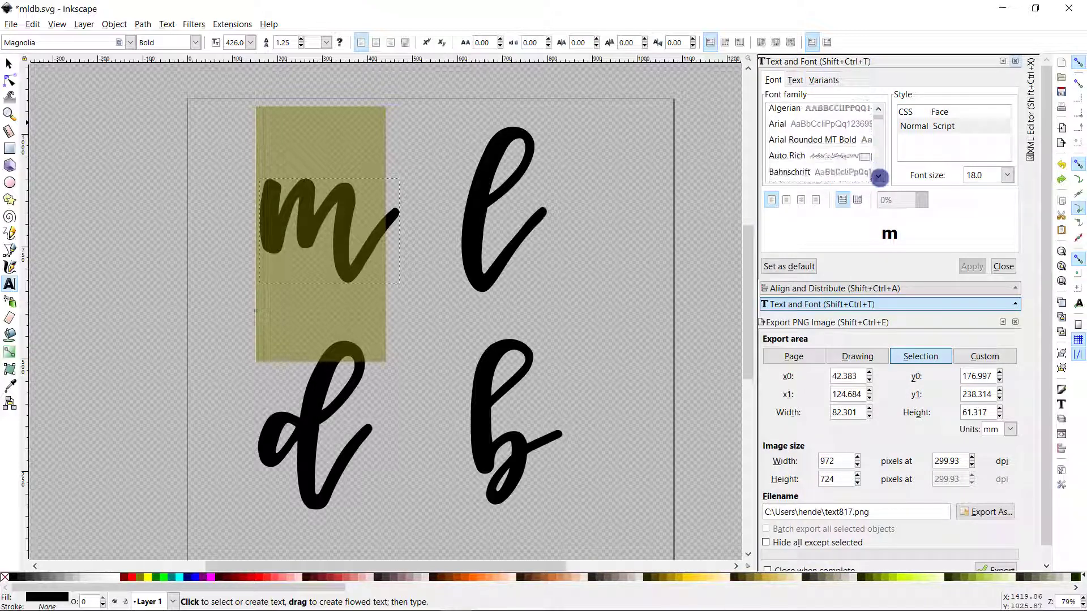
click(852, 157)
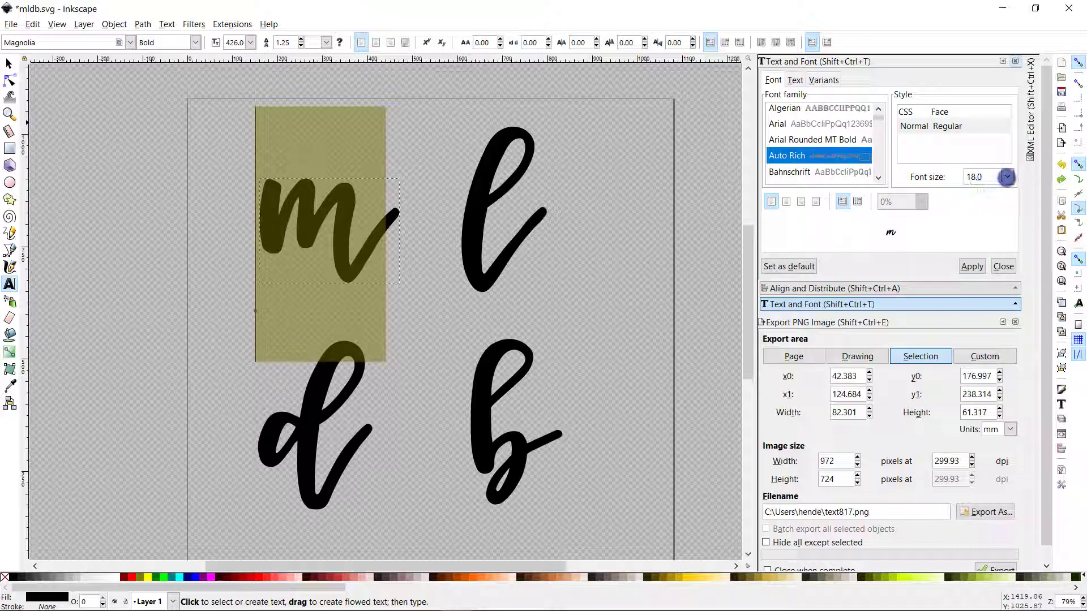
click(1007, 176)
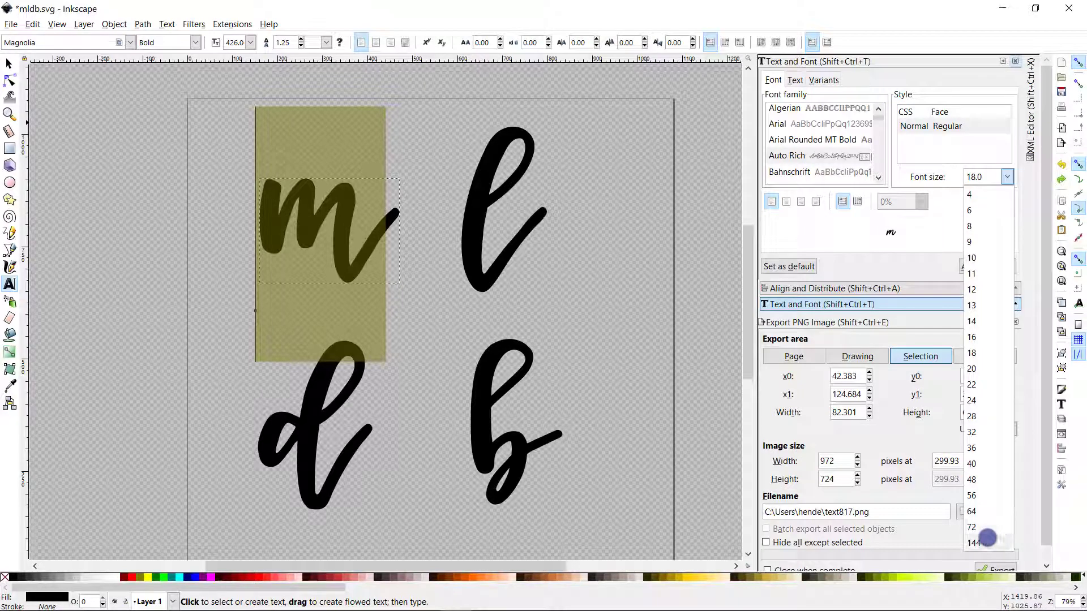
click(978, 542)
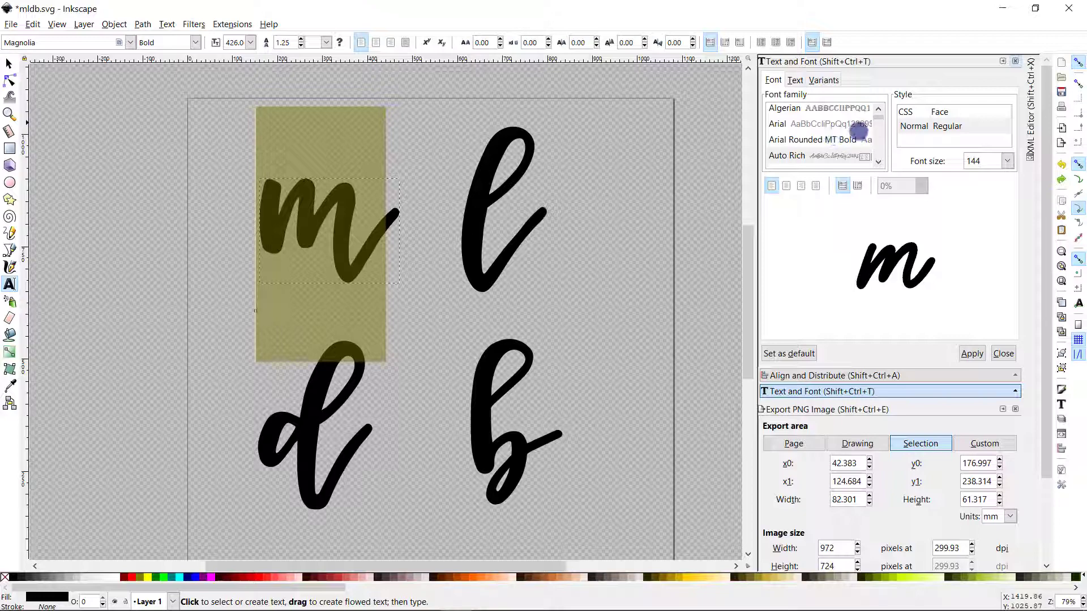
Step: Preview the letter m in the Arial and Curlz MT fonts
click(853, 125)
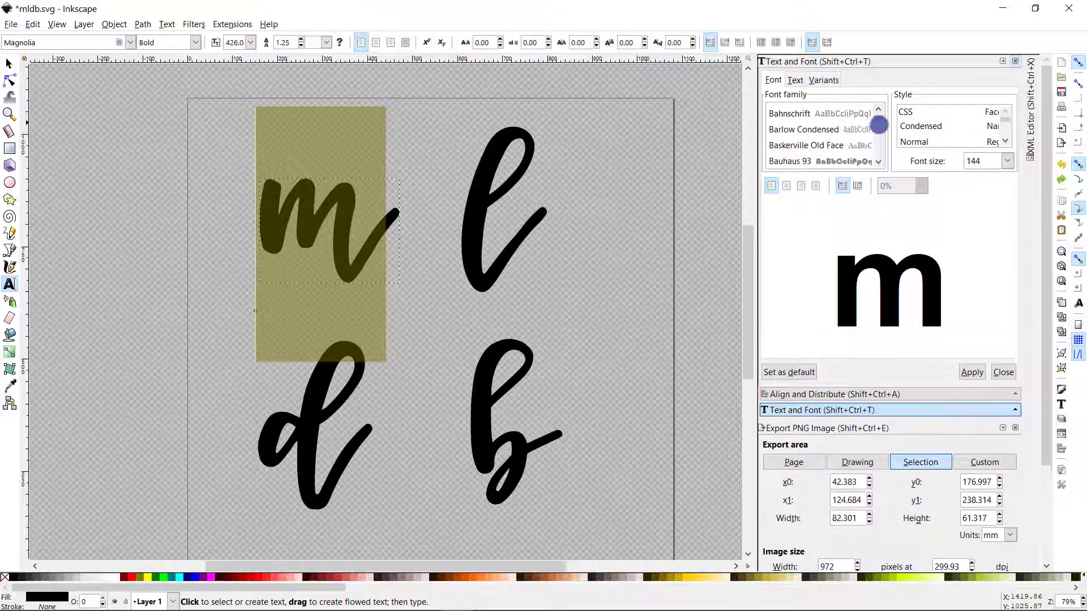
scroll(878, 128, down, 10)
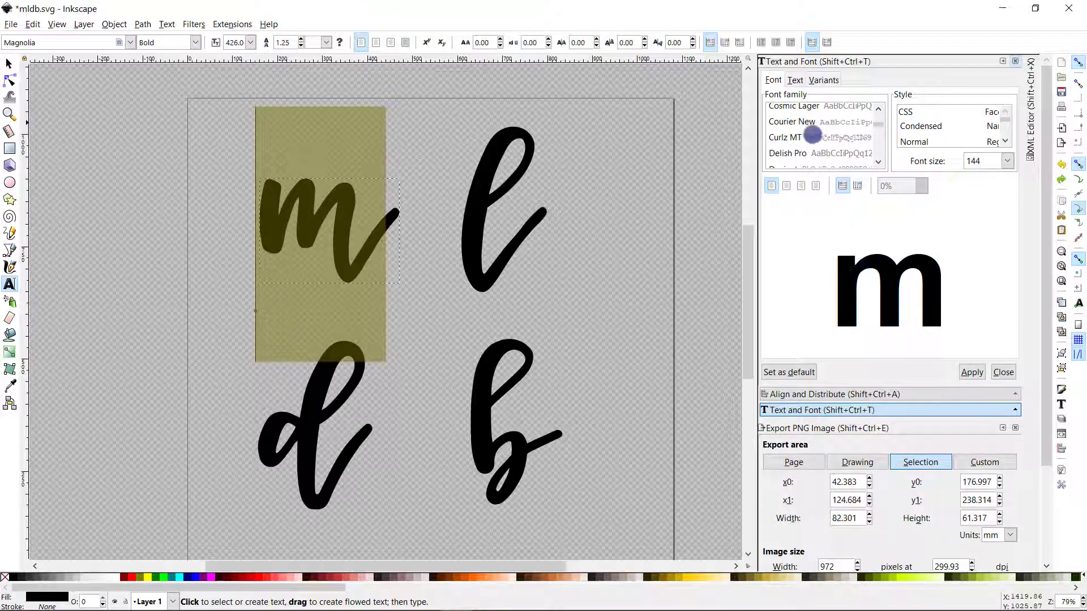
click(839, 137)
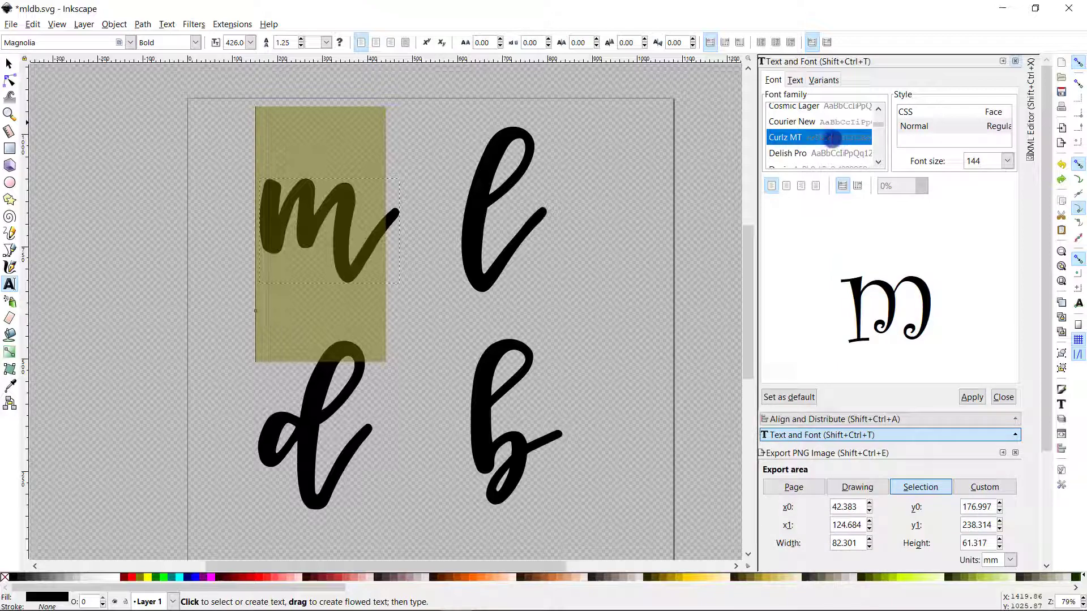
Step: Choose the Helvetica-Black font at size 144 and apply it to the letter m
scroll(830, 137, down, 4)
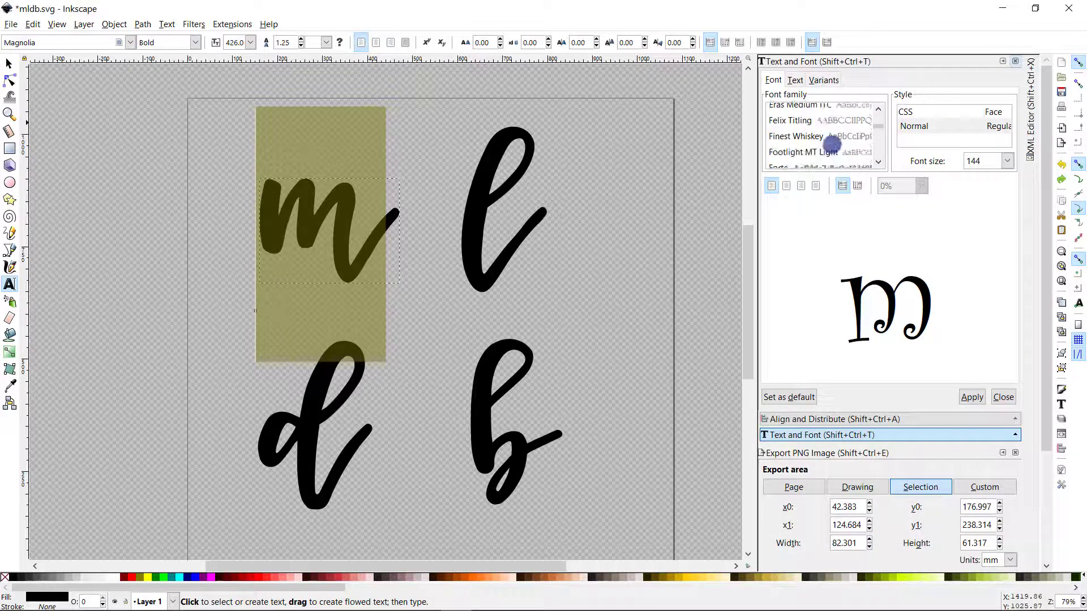
scroll(831, 144, down, 3)
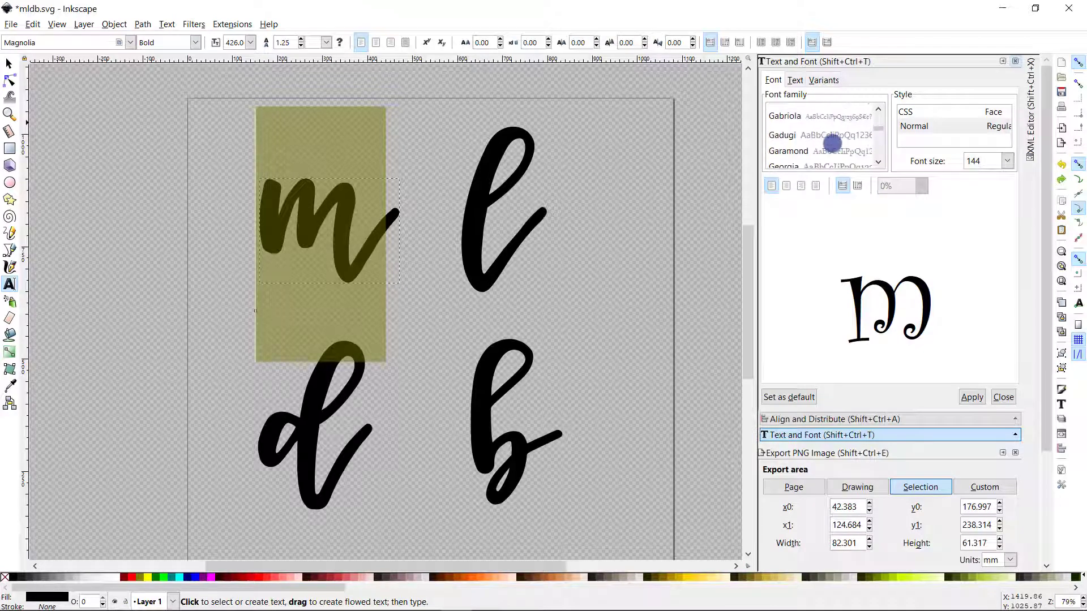
scroll(831, 144, down, 4)
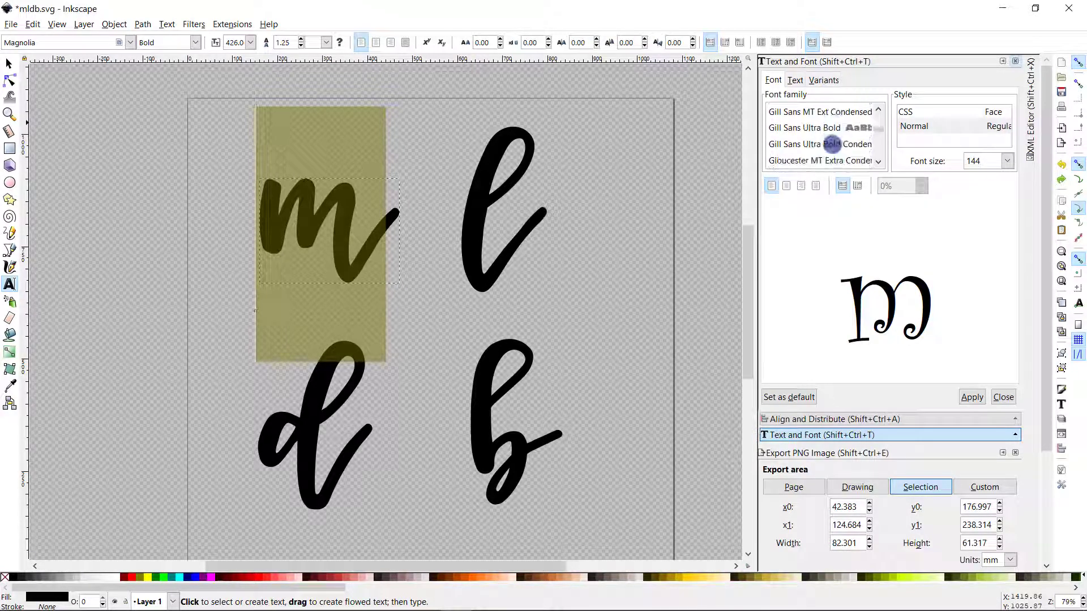
scroll(831, 144, down, 5)
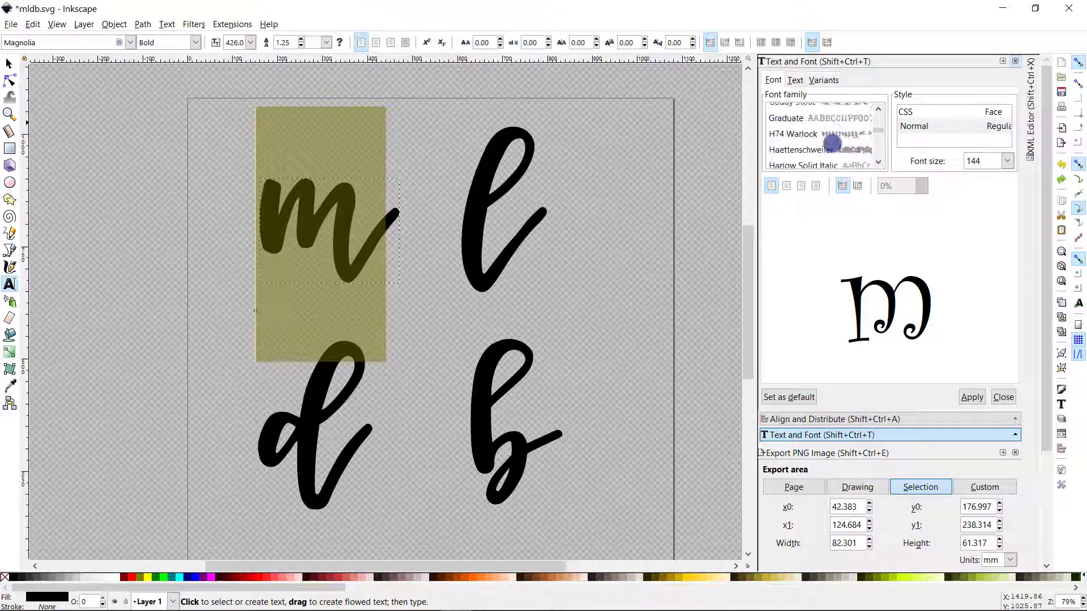
scroll(832, 144, down, 2)
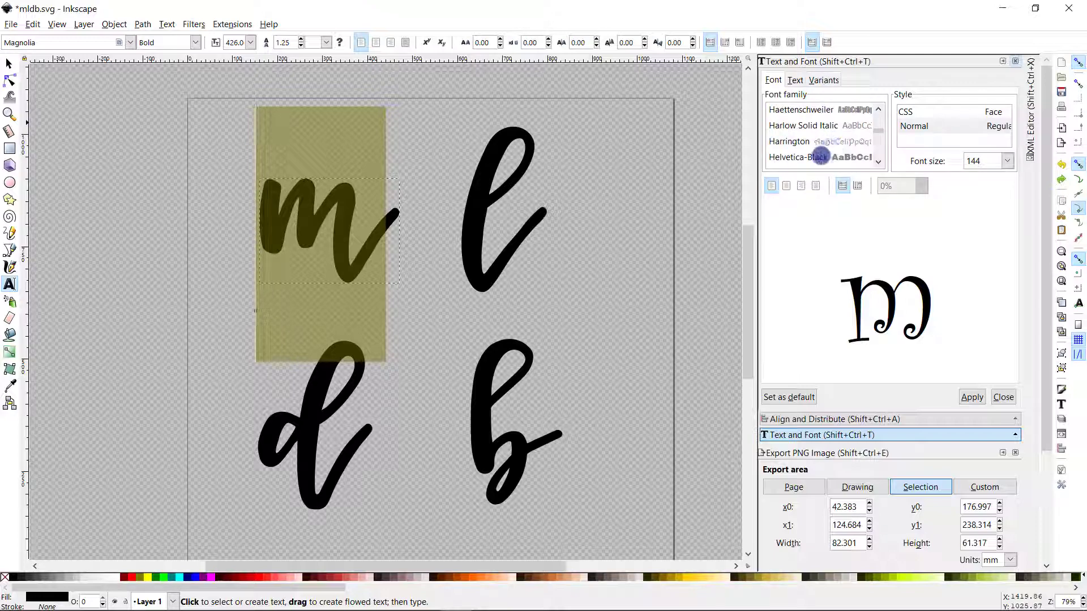
scroll(820, 157, down, 1)
click(817, 143)
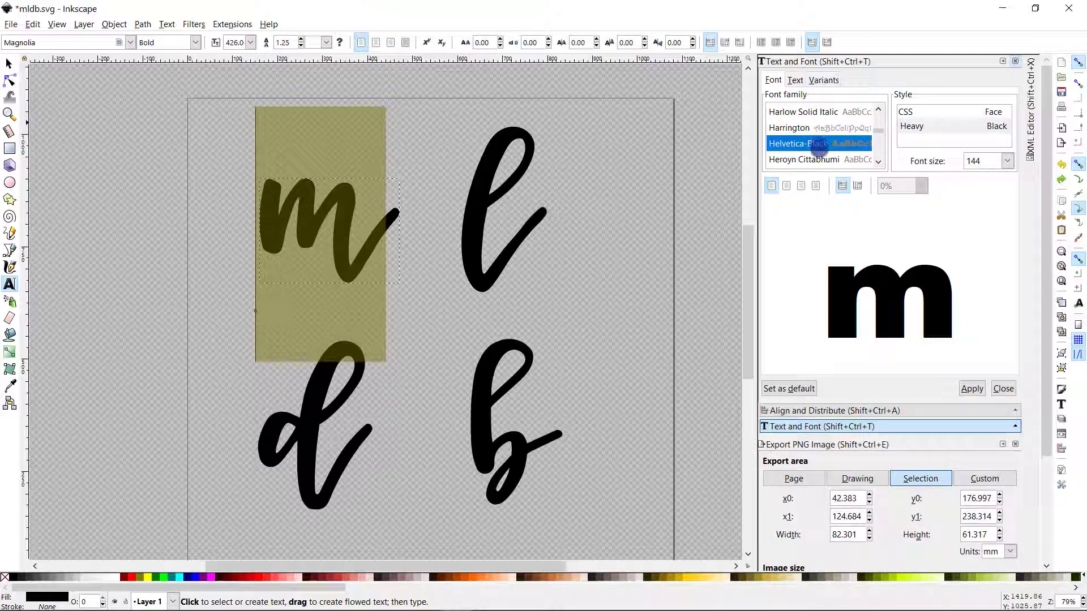
scroll(819, 146, down, 3)
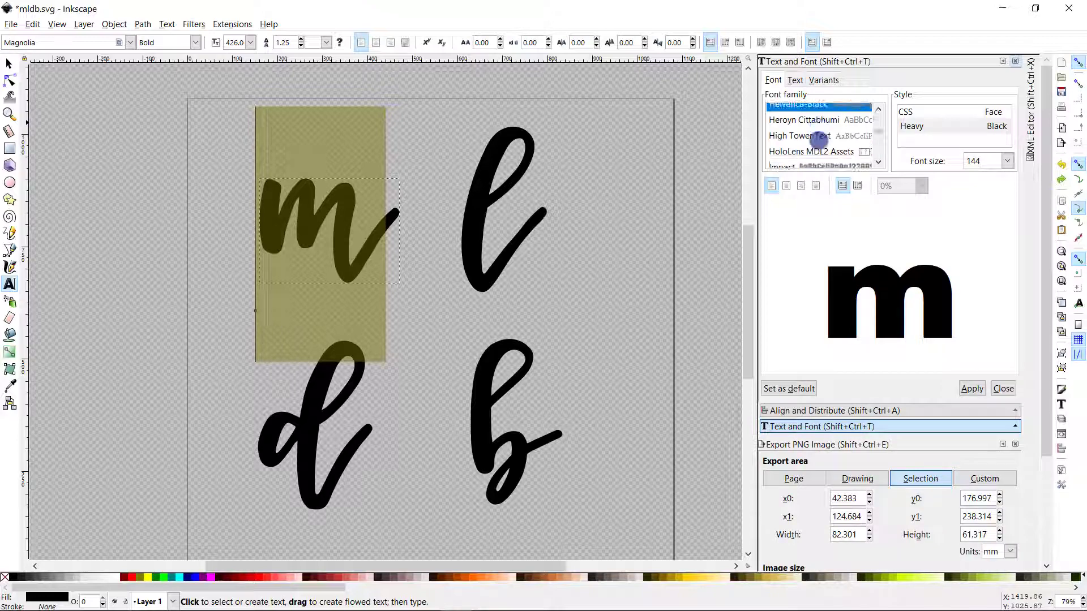
scroll(818, 142, down, 1)
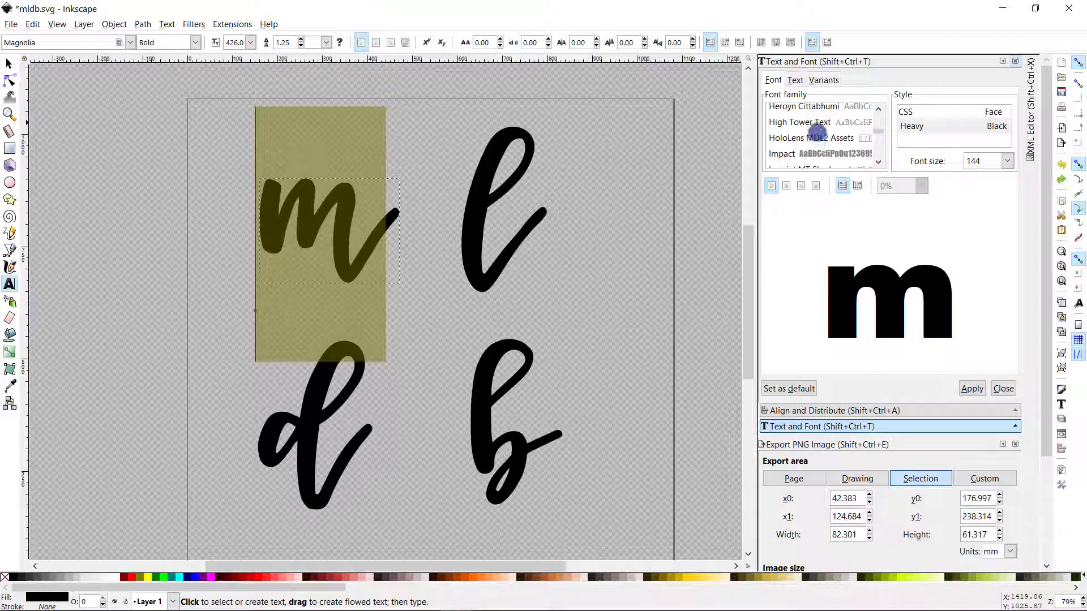
click(971, 388)
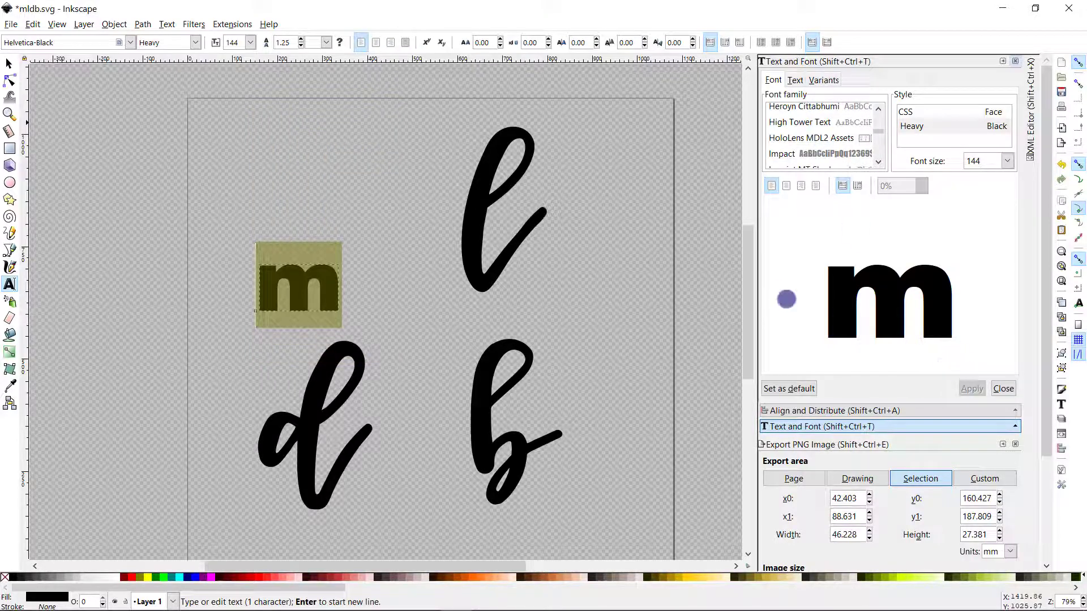
Step: Preview the letter m in fonts from Impact to Kunstler Script, including Imprint MT Shadow, Informal Roman, Ink Free, Javanese Text and Keep Calm
click(825, 154)
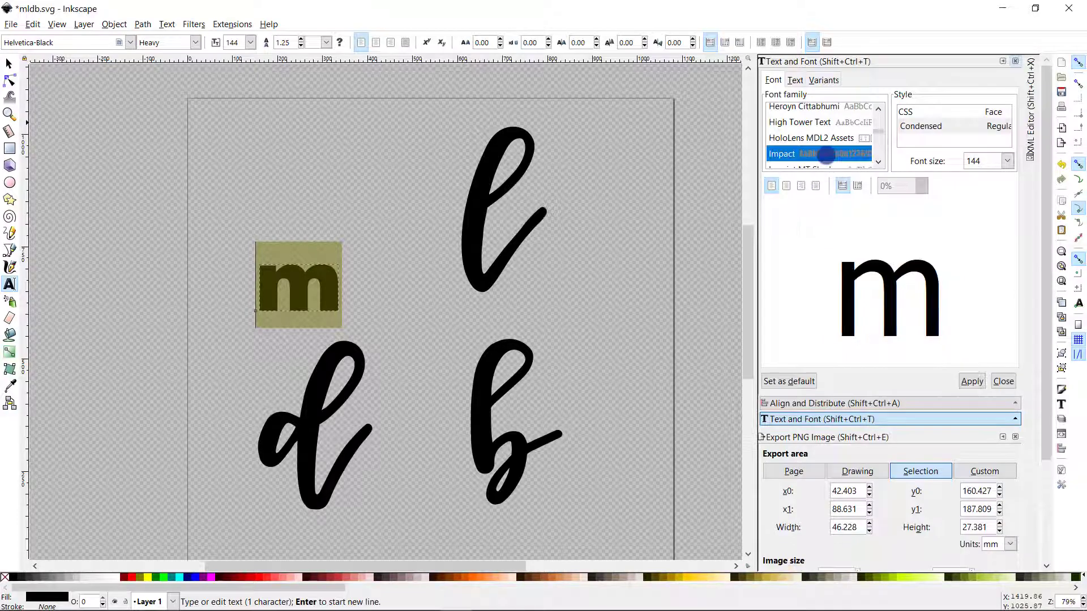
click(817, 143)
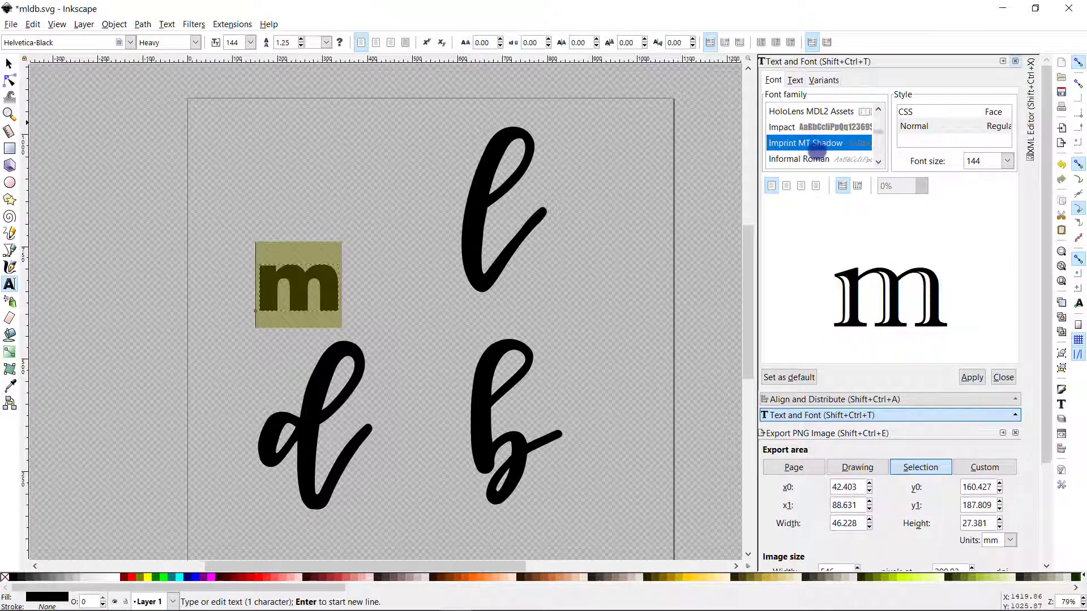
click(815, 157)
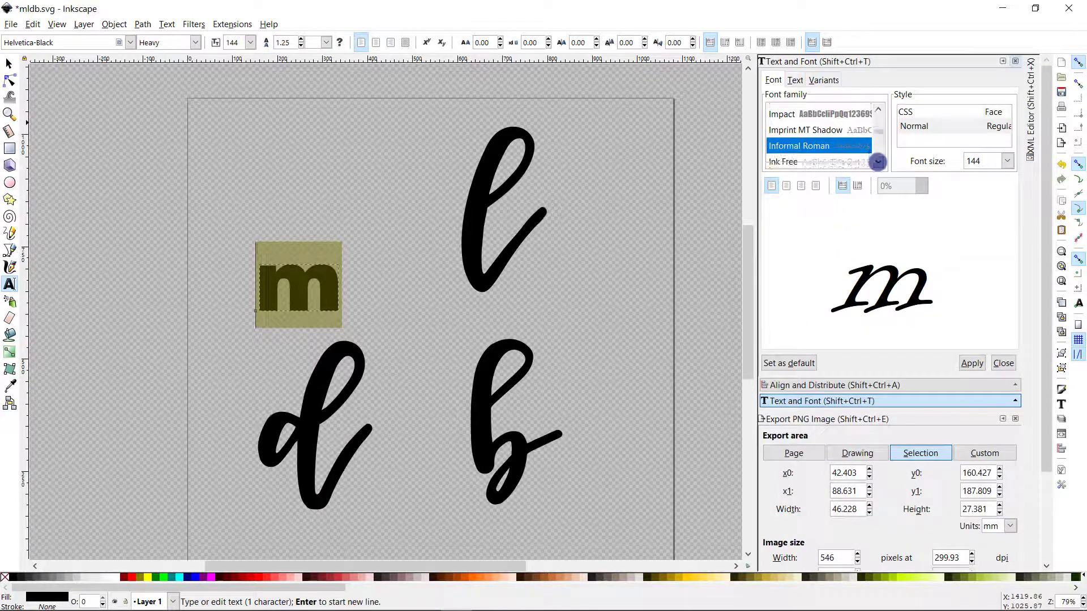
click(827, 136)
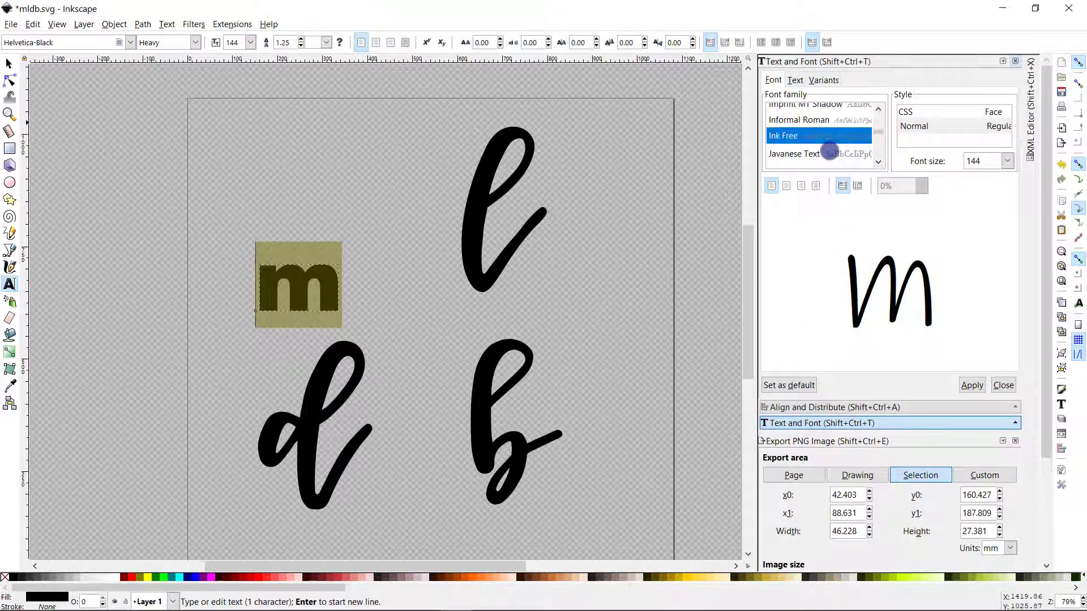
click(843, 154)
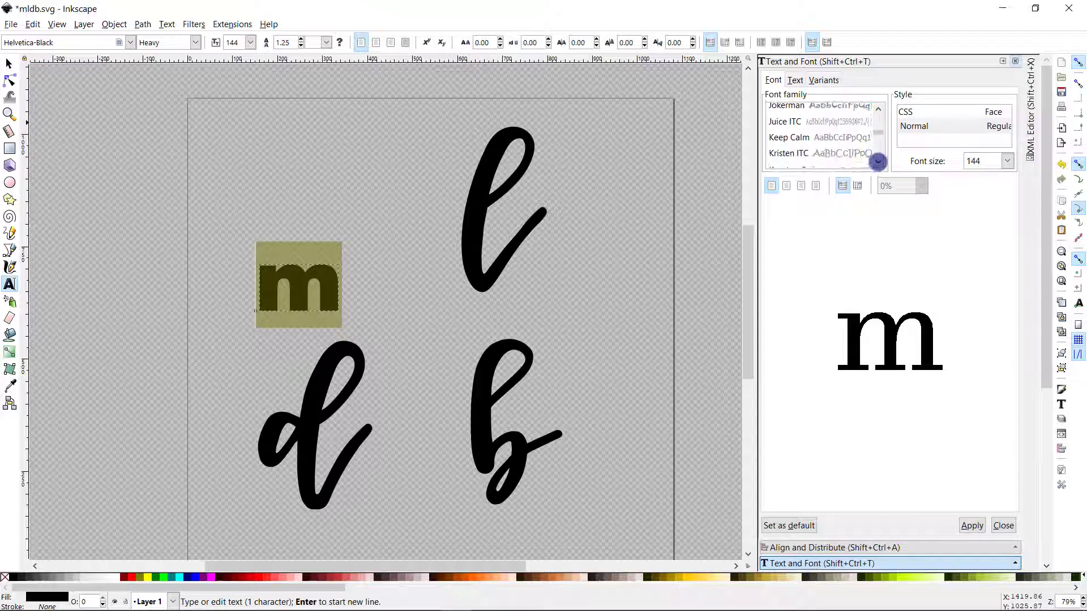
click(824, 124)
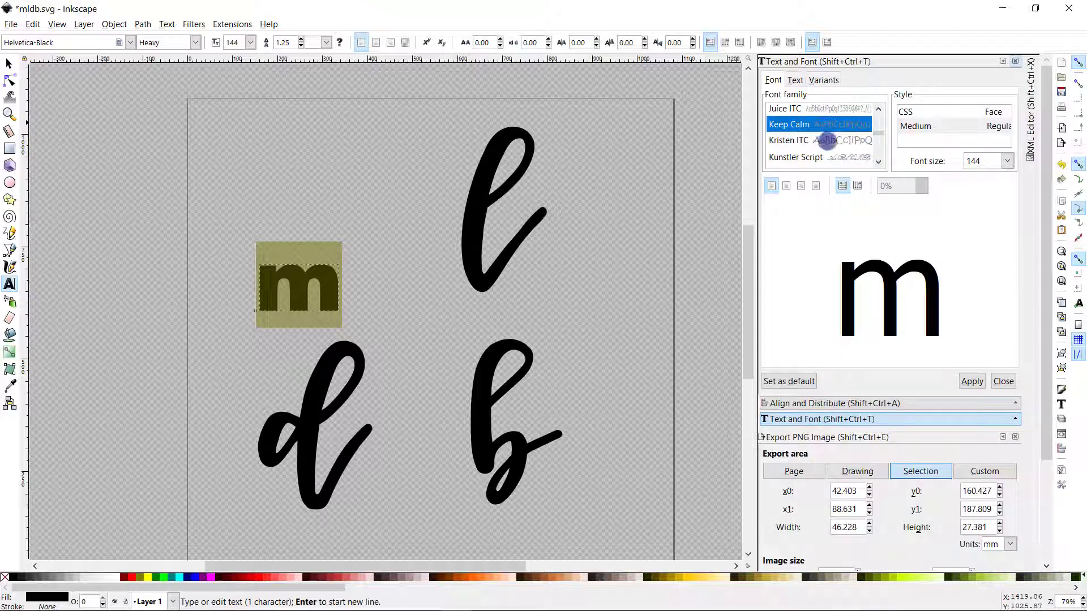
click(827, 141)
click(828, 158)
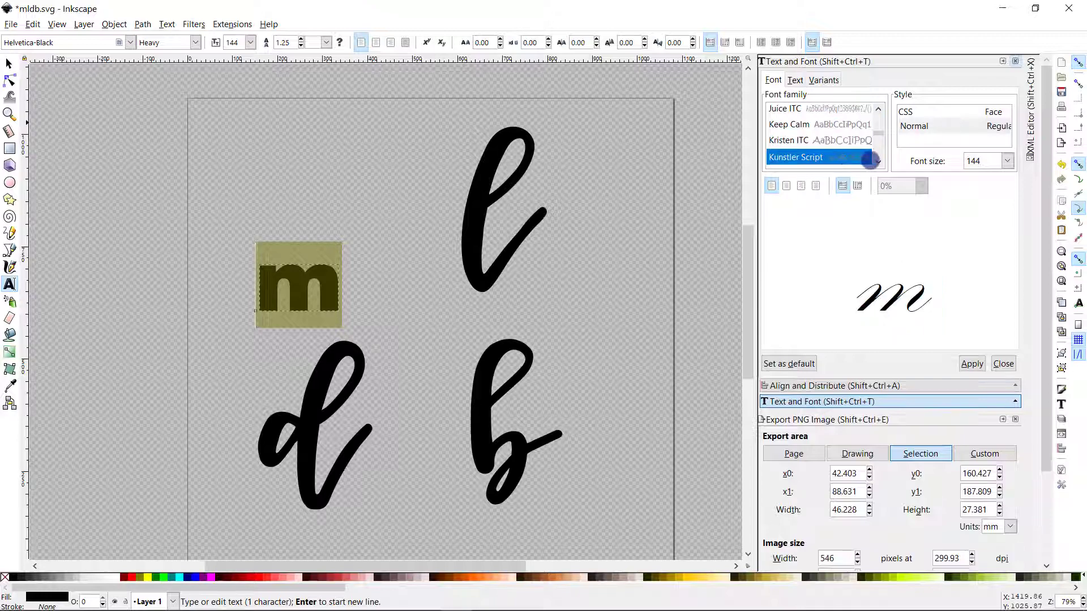
Step: Browse the Lucida font families and preview the letter m in Lucida Sans Typewriter and Lucida Sans Unicode
click(876, 163)
click(876, 163)
click(877, 163)
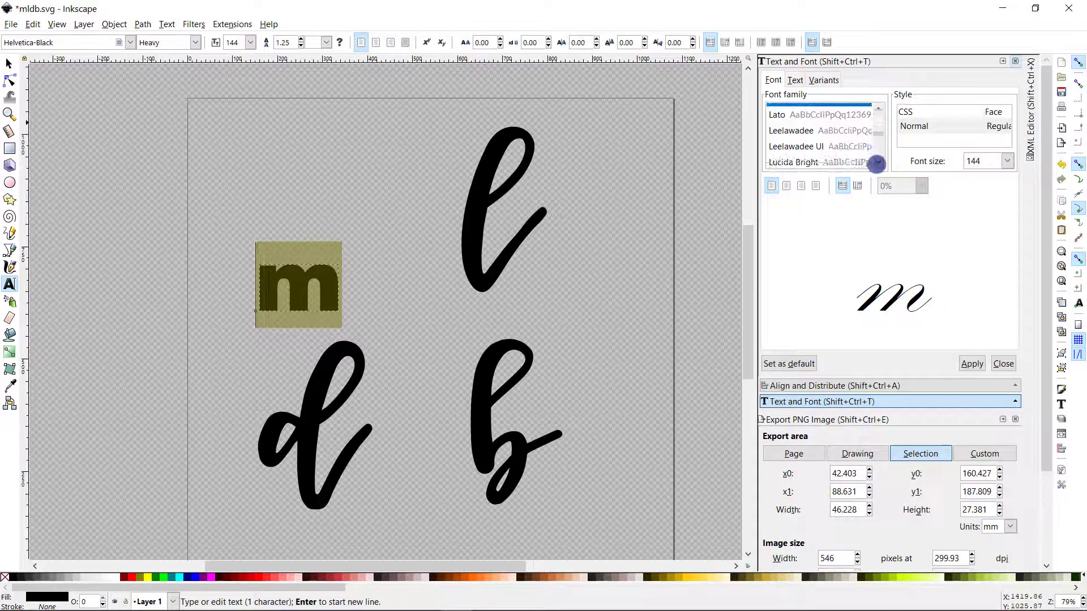
click(876, 162)
click(877, 163)
click(877, 163)
click(876, 162)
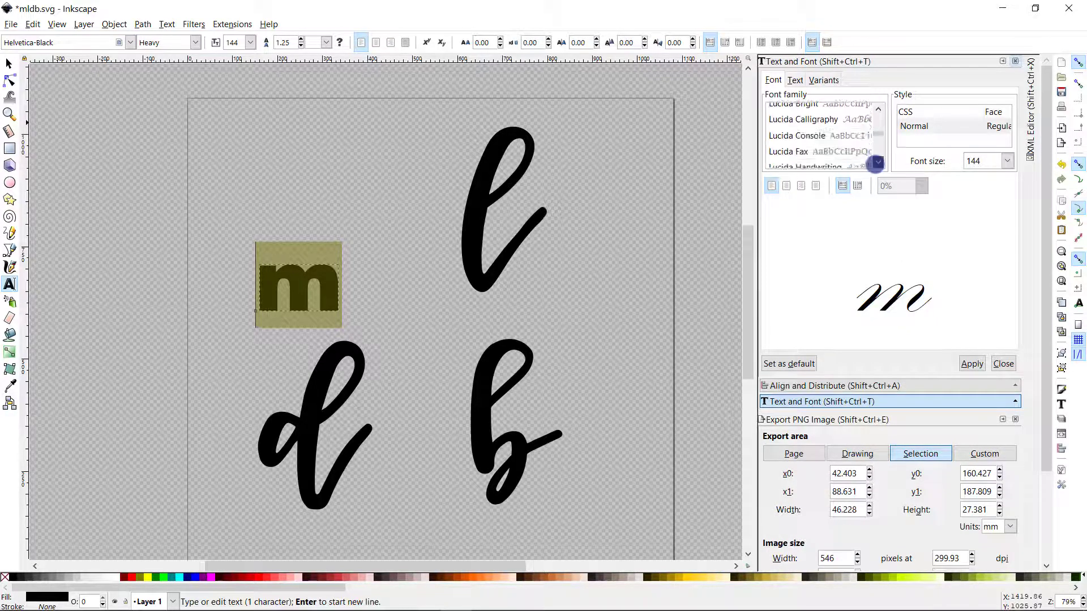
click(877, 163)
click(877, 163)
click(877, 162)
click(876, 163)
click(877, 163)
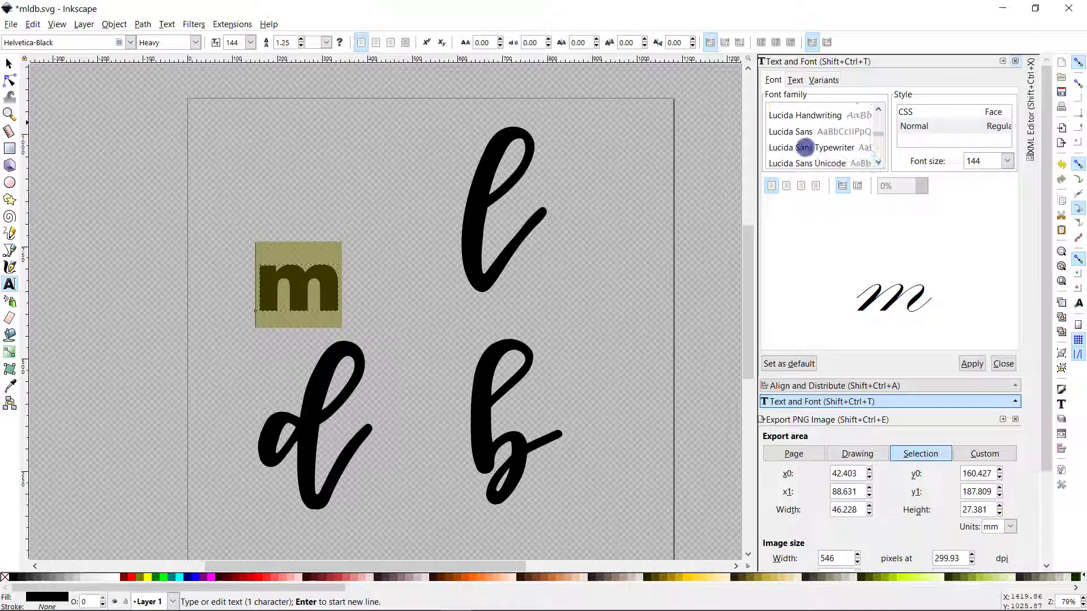
click(804, 148)
click(807, 163)
scroll(839, 172, down, 4)
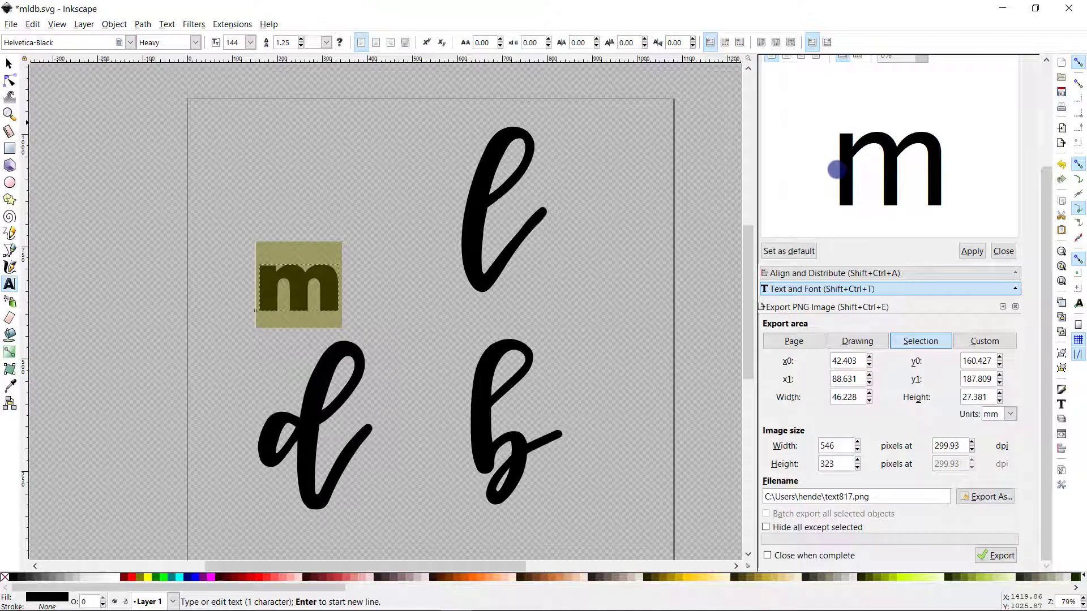
scroll(836, 169, up, 3)
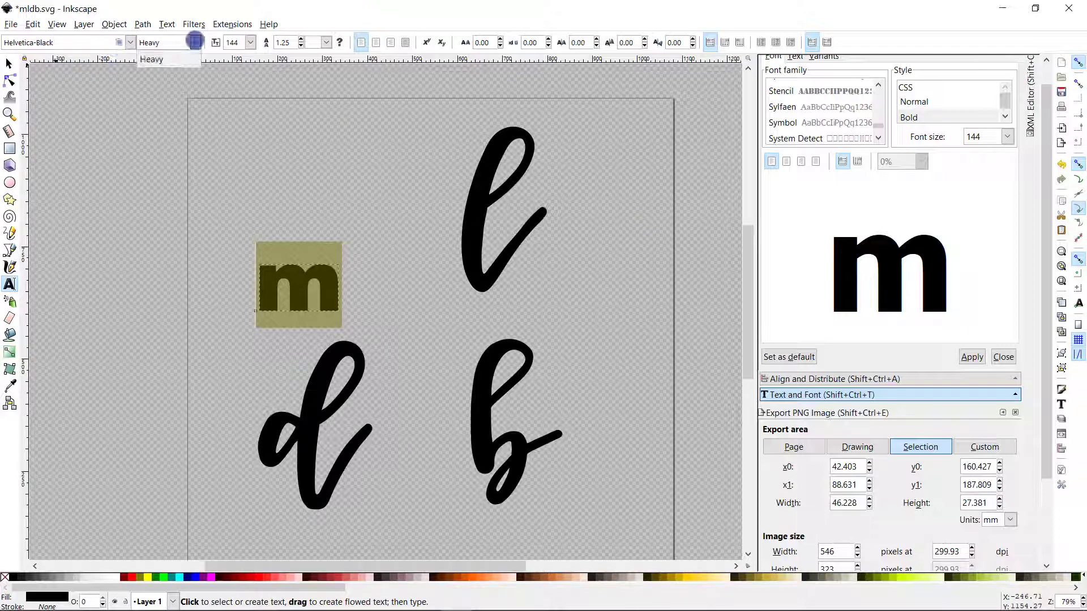
Step: Apply the Tahoma font in bold at size 144 to the letter m
click(128, 42)
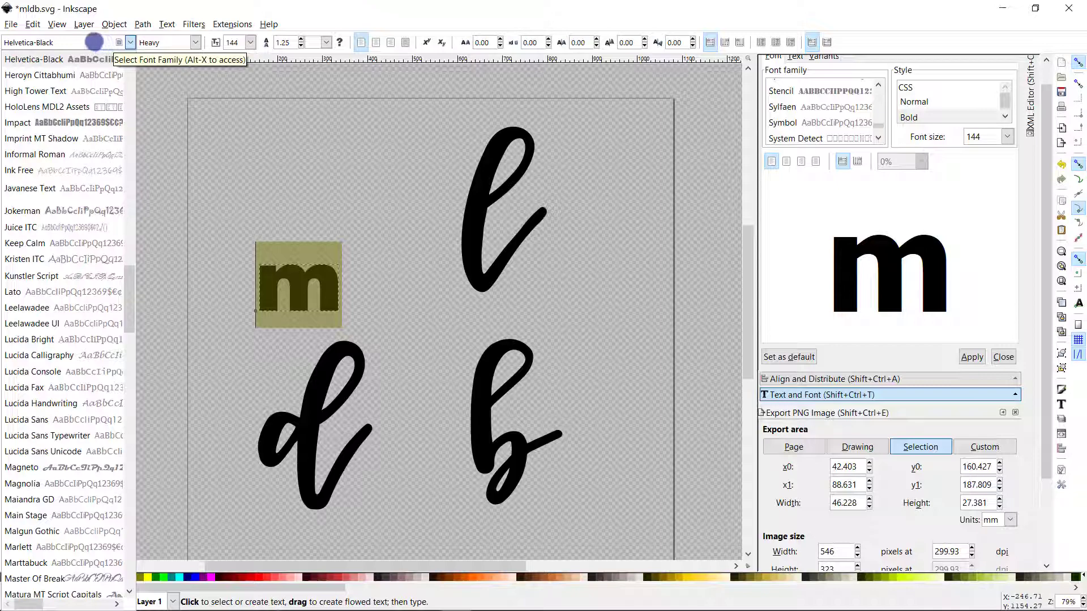
click(94, 41)
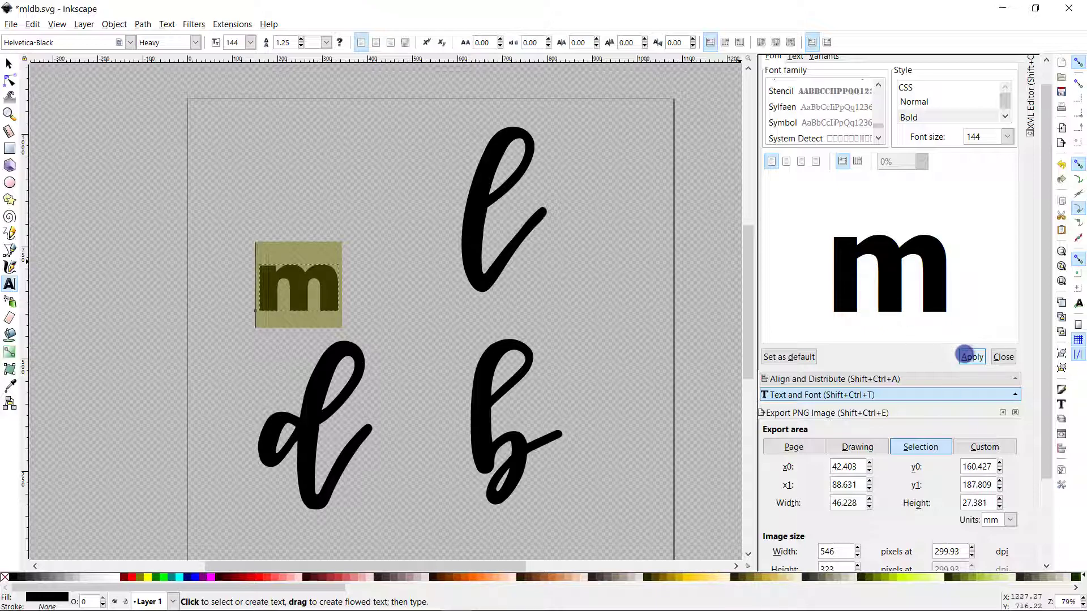
click(963, 355)
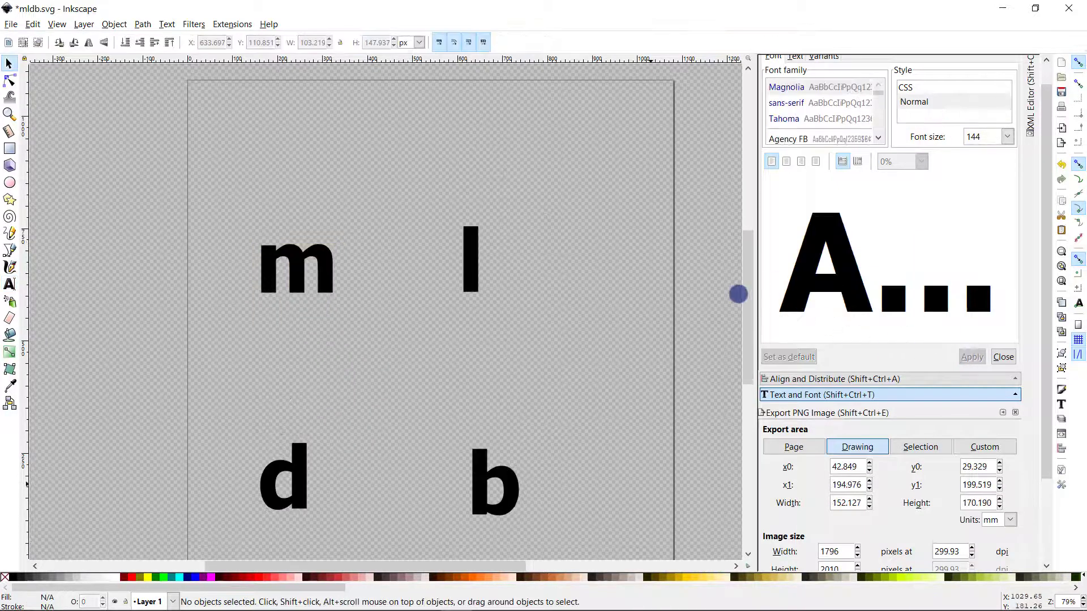
Step: Move the letters m, d and b closer together, with d below m and b below l
drag(298, 246, 319, 221)
drag(306, 486, 339, 381)
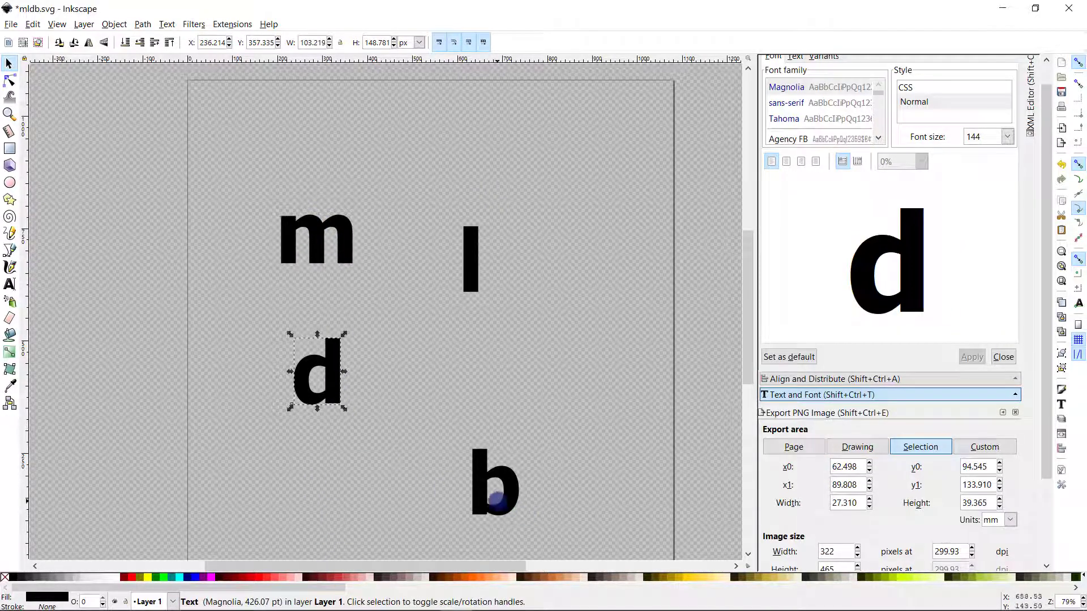
drag(480, 494, 467, 387)
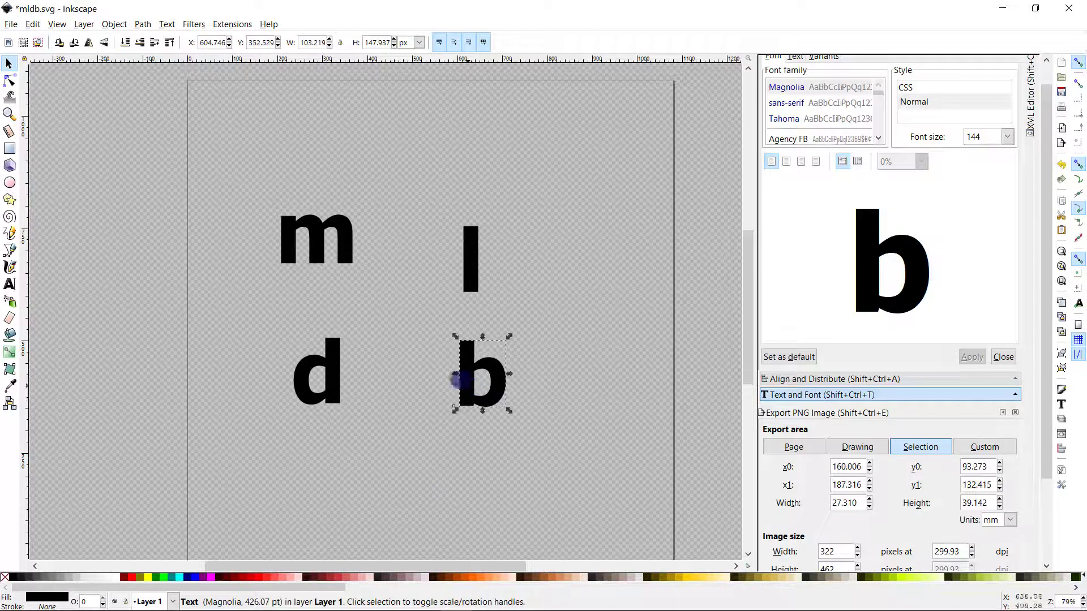
Step: Move the letter l up level with m, and after trying d beside b, place d back below m
mouse_move(468, 243)
mouse_down()
mouse_move(474, 220)
mouse_move(480, 230)
mouse_up()
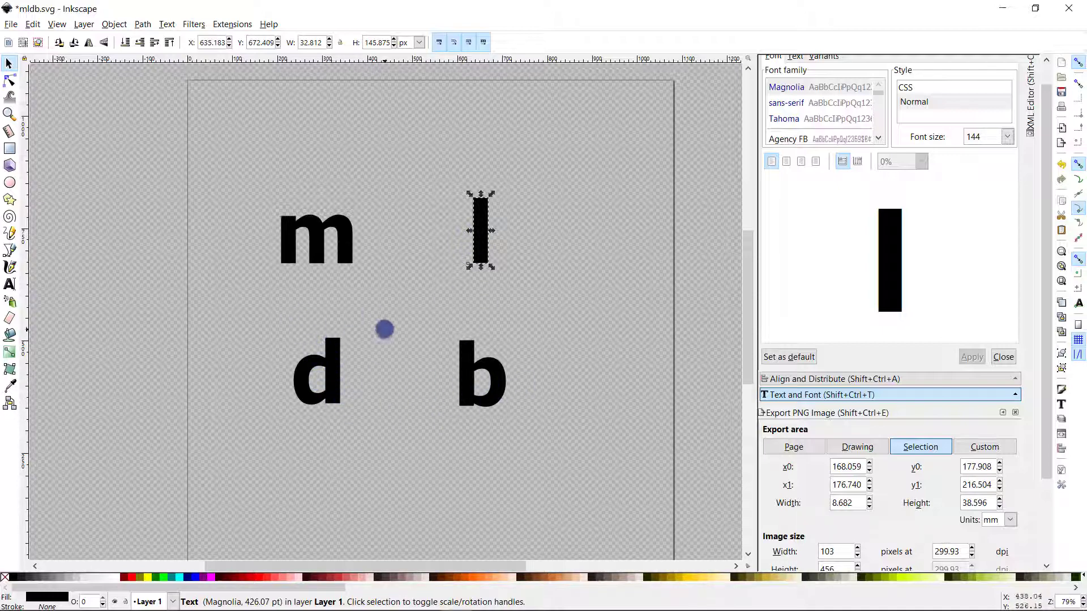
drag(337, 374, 456, 380)
click(343, 372)
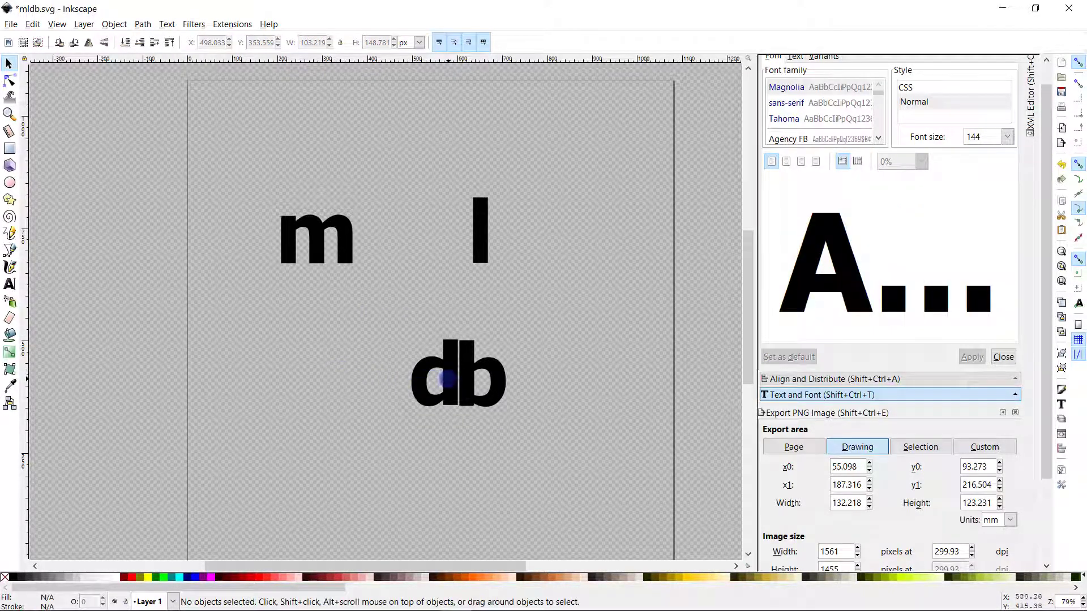
drag(444, 379, 323, 370)
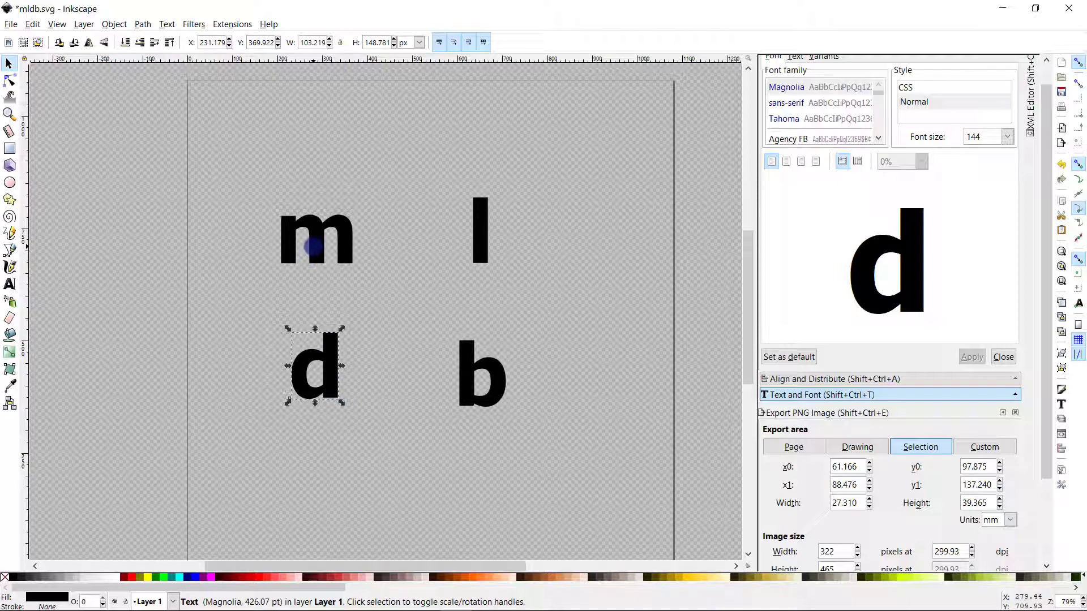
Step: Enlarge all four letters together to about 805 by 750 px and shift them toward the page's upper-left corner
ctrl+click(317, 246)
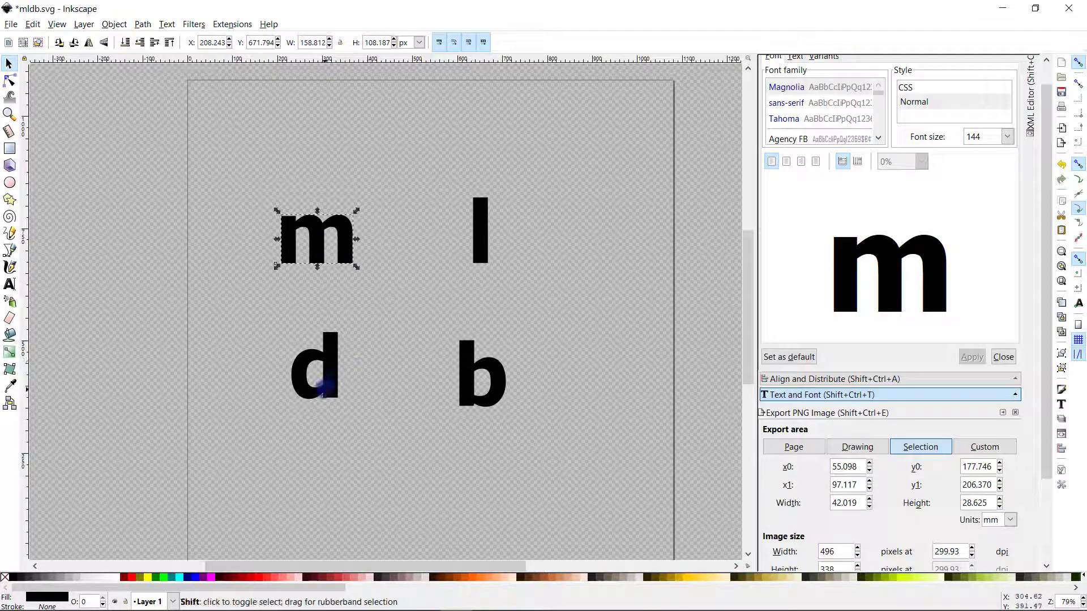
shift+click(324, 388)
shift+click(486, 395)
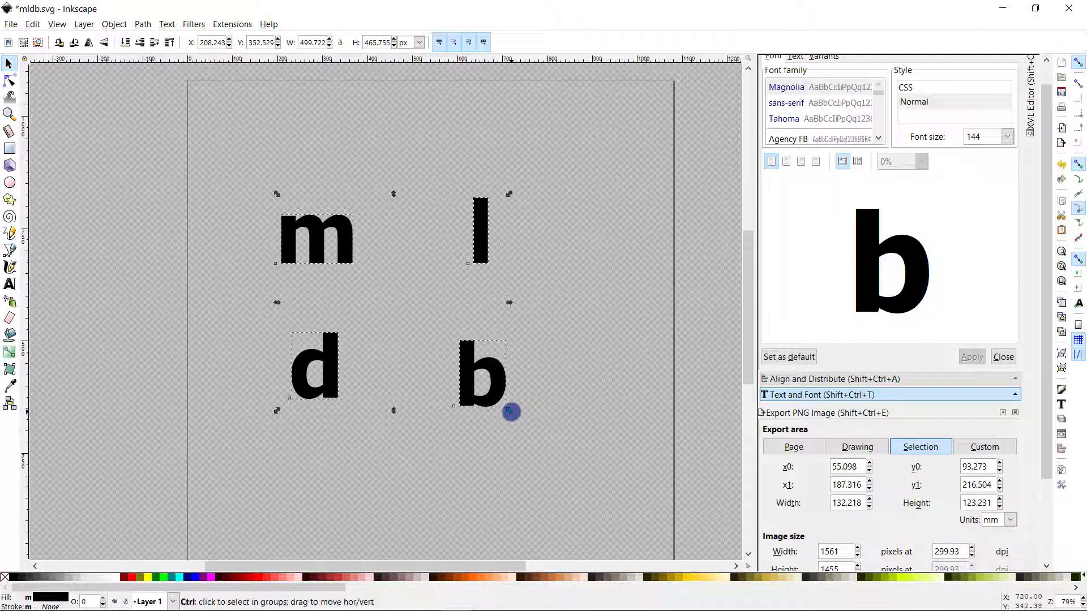
drag(511, 411, 701, 537)
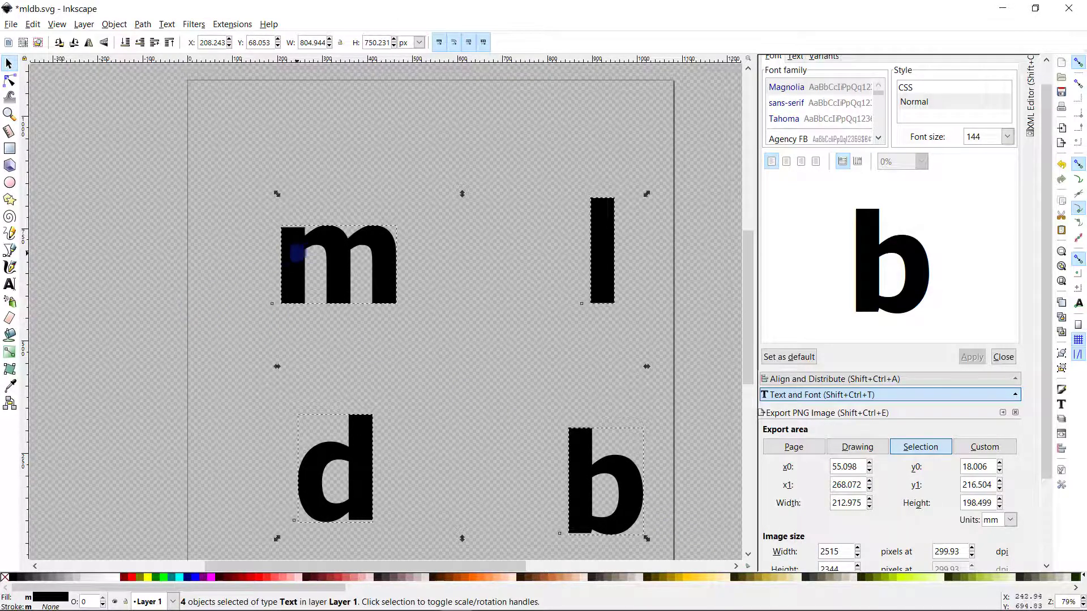
drag(286, 249, 254, 204)
click(145, 293)
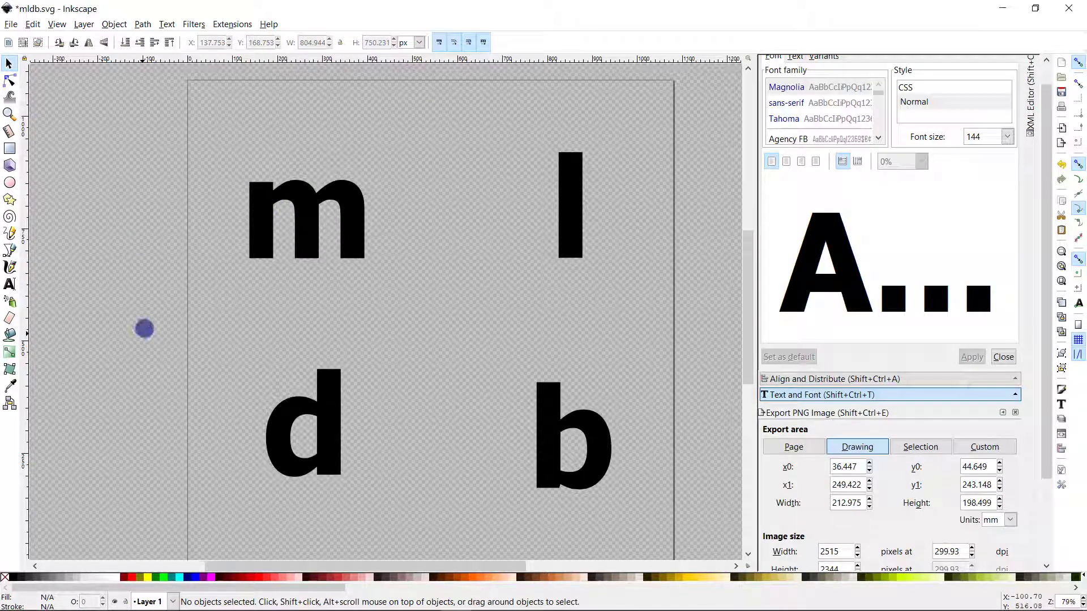
Step: Move the enlarged letters m, l, d and b closer together in two rows, with m and l above d and b
drag(303, 204, 337, 218)
drag(565, 219, 504, 225)
drag(328, 426, 357, 390)
drag(545, 432, 494, 385)
click(108, 332)
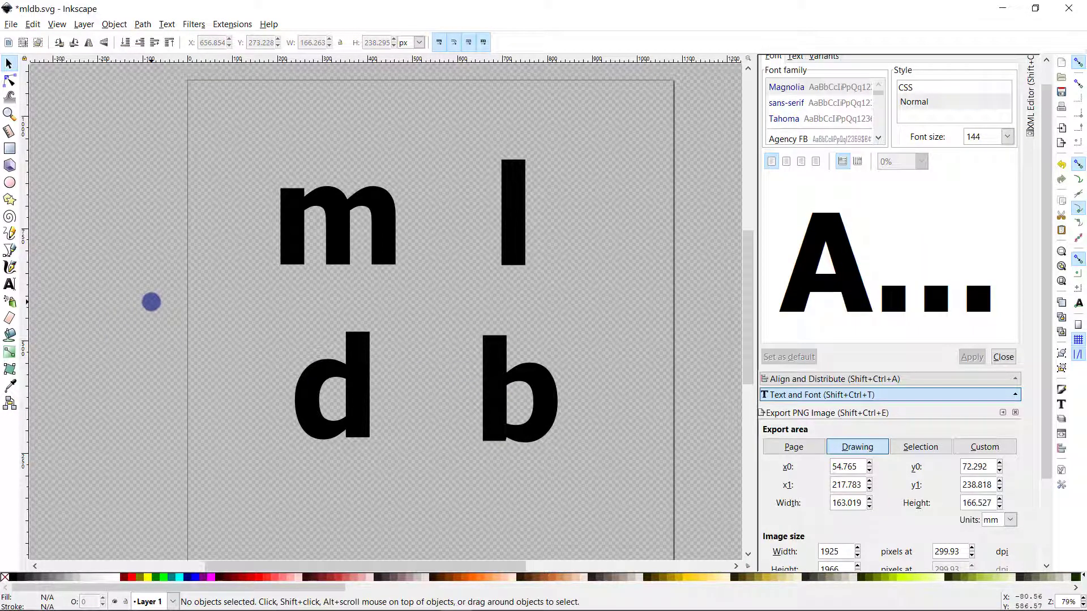
Step: Align the bottom edges of m and l relative to the selection area and nudge the pair slightly up and to the right
scroll(151, 302, up, 1)
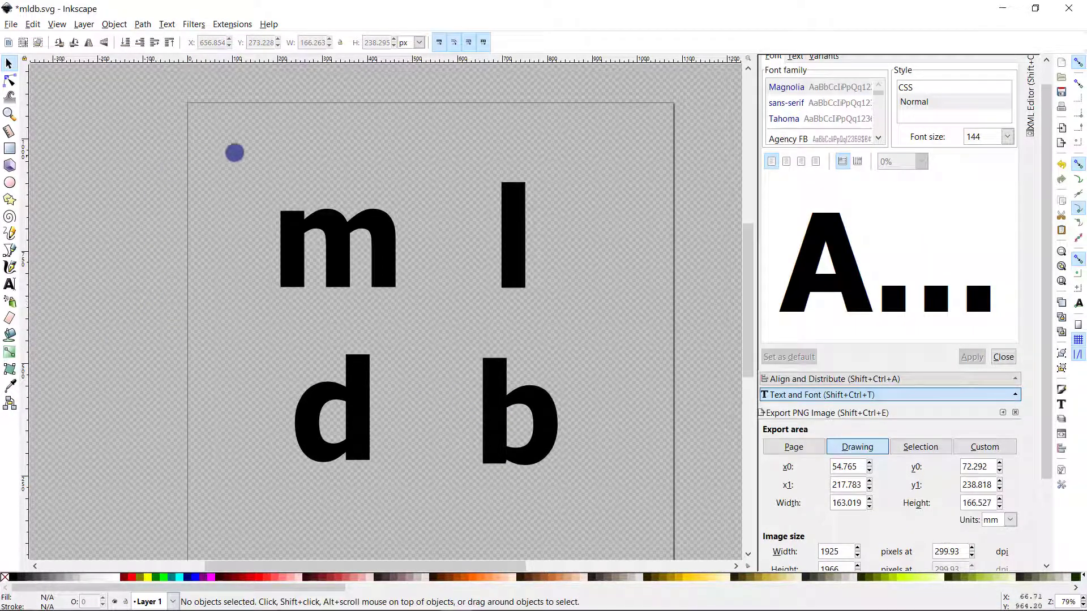
drag(118, 129, 665, 315)
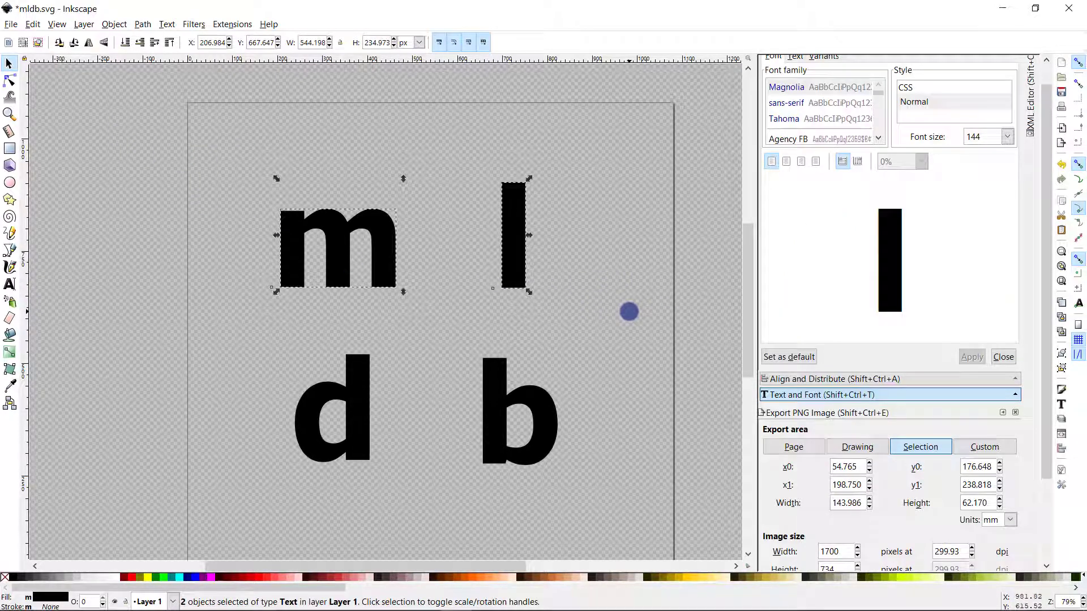
click(801, 379)
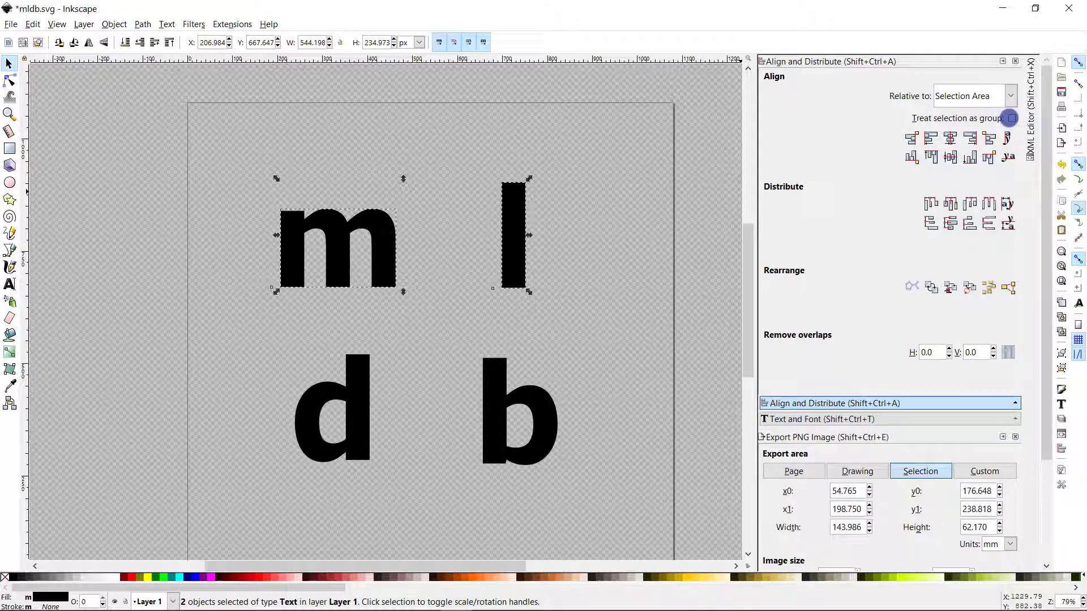
click(1009, 97)
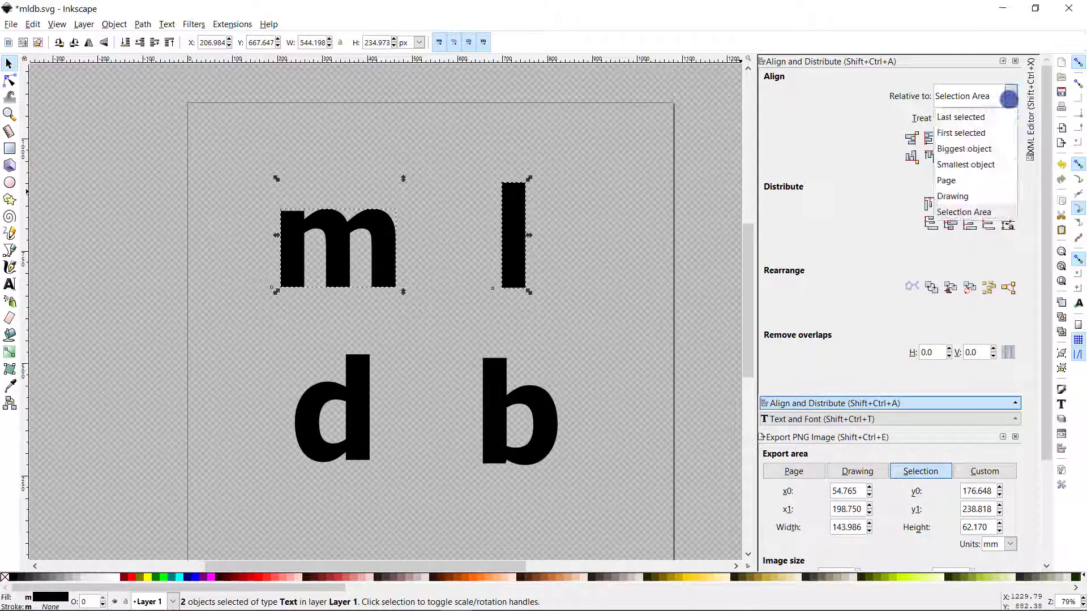
click(1008, 98)
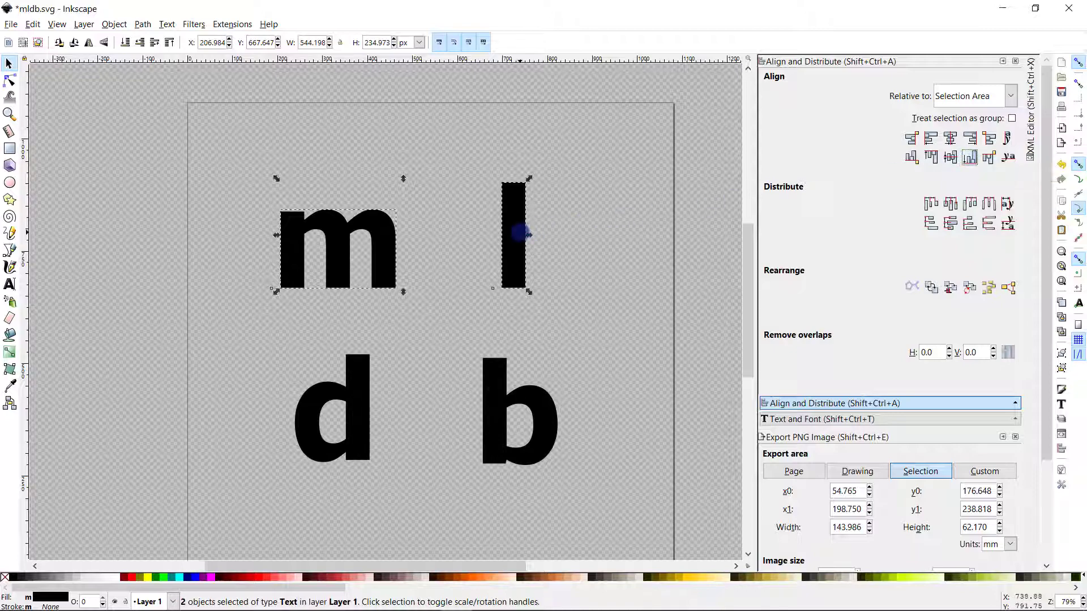
mouse_move(519, 232)
mouse_down()
mouse_move(541, 232)
mouse_move(525, 228)
mouse_up()
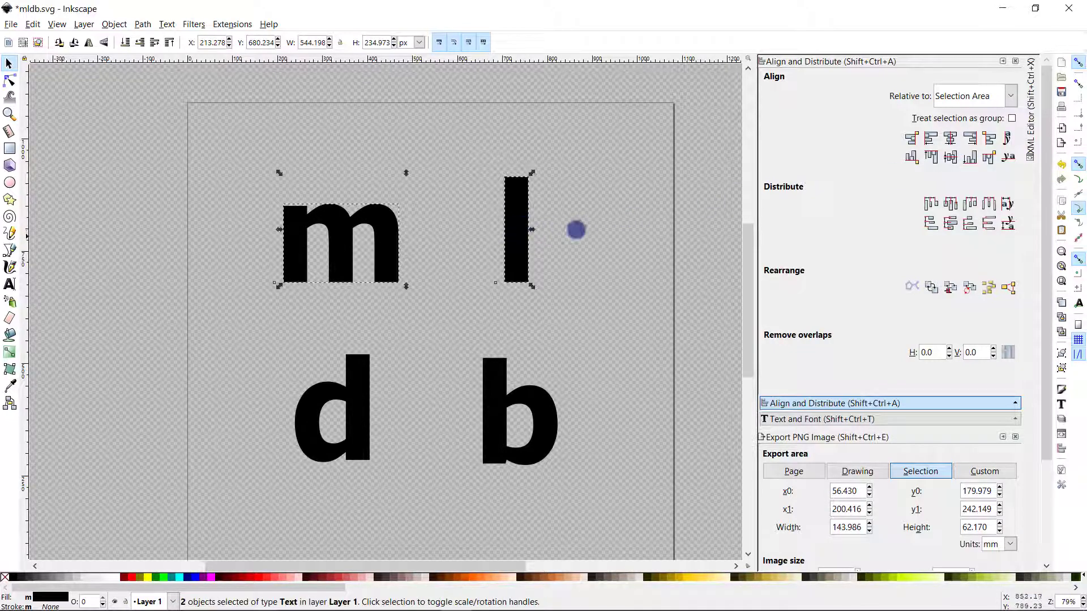
Step: Align the bottom edges of the letters d and b in the lower row
click(253, 332)
drag(225, 328, 623, 488)
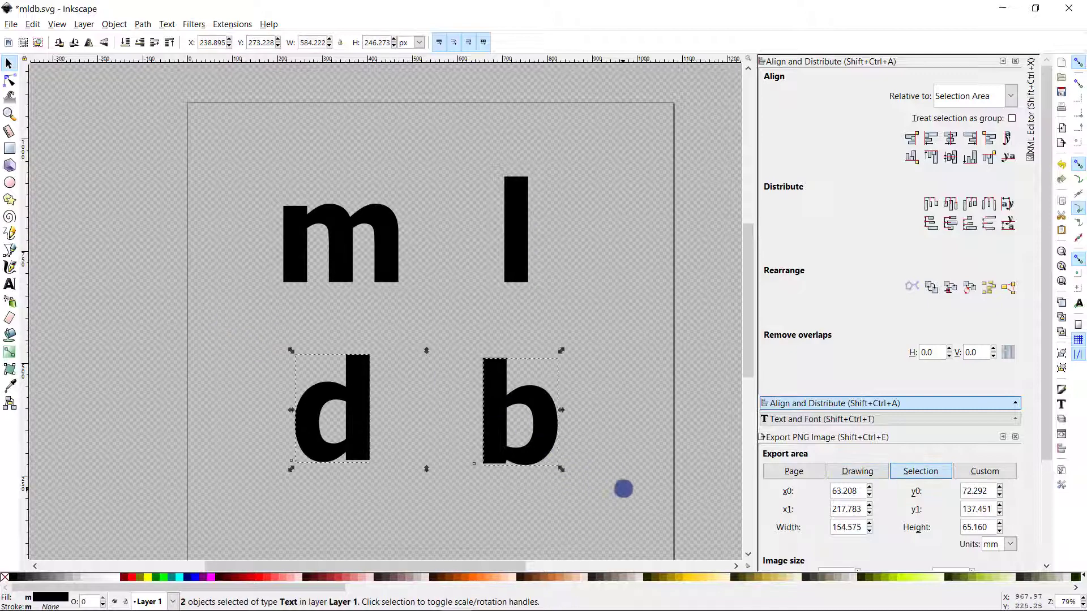
click(968, 158)
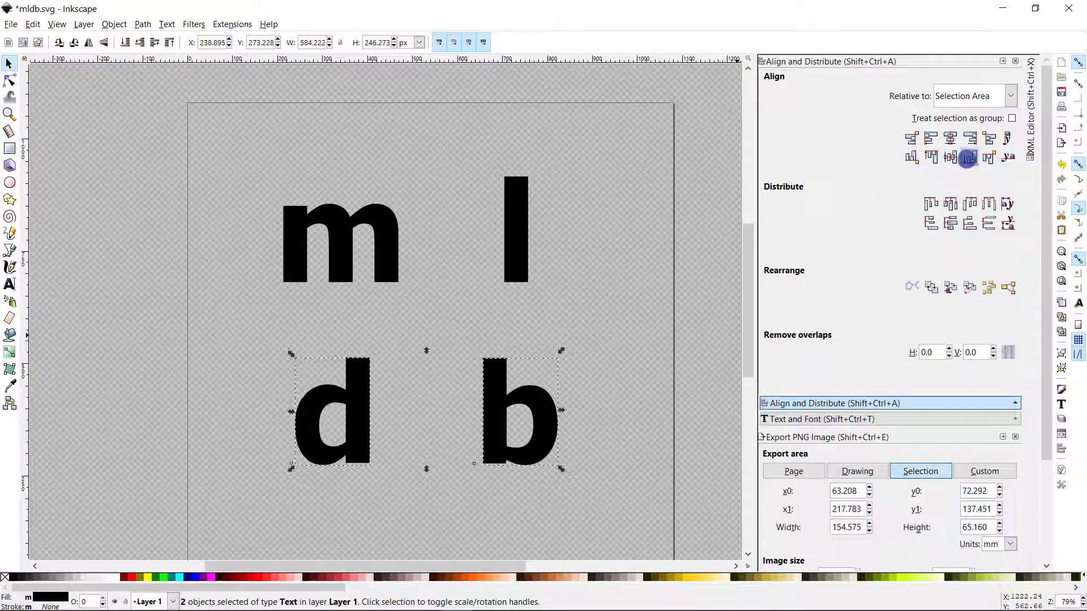
click(594, 336)
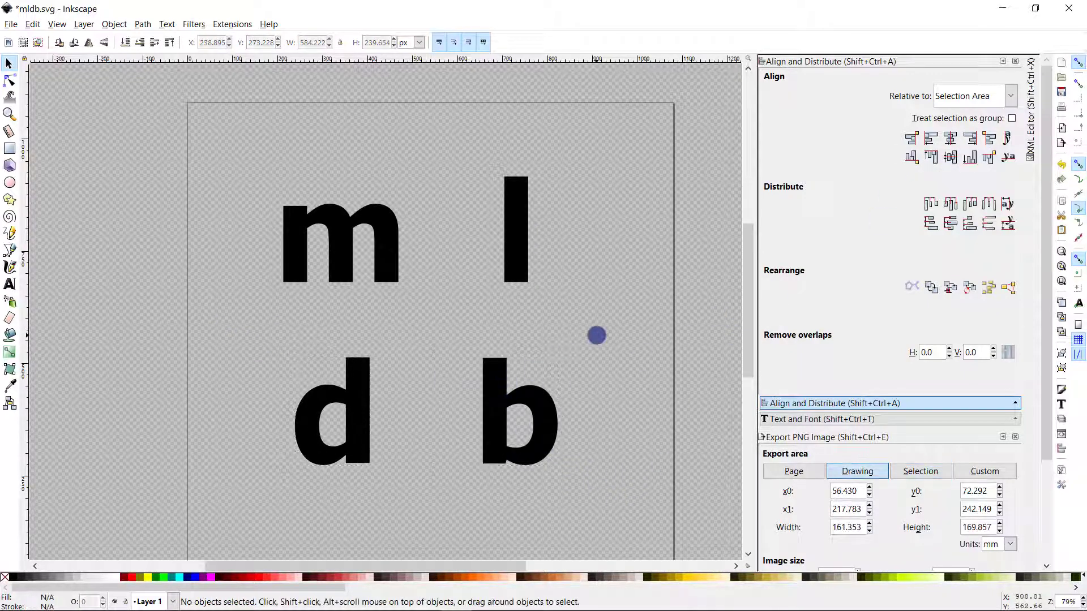
Step: Center m and d on a common vertical axis, and do the same for l and b
drag(210, 148, 444, 507)
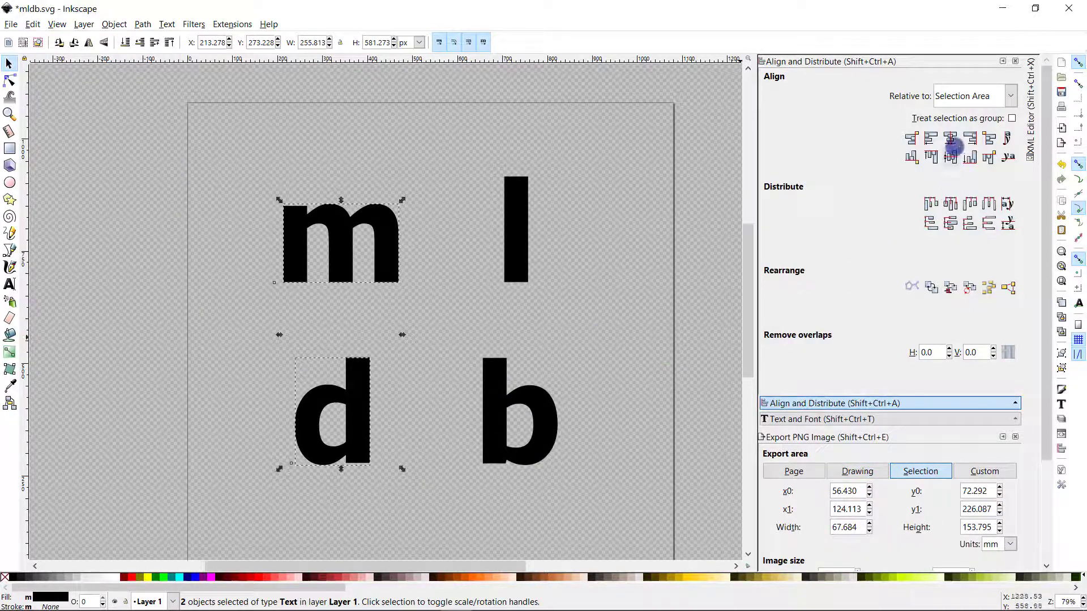
click(950, 138)
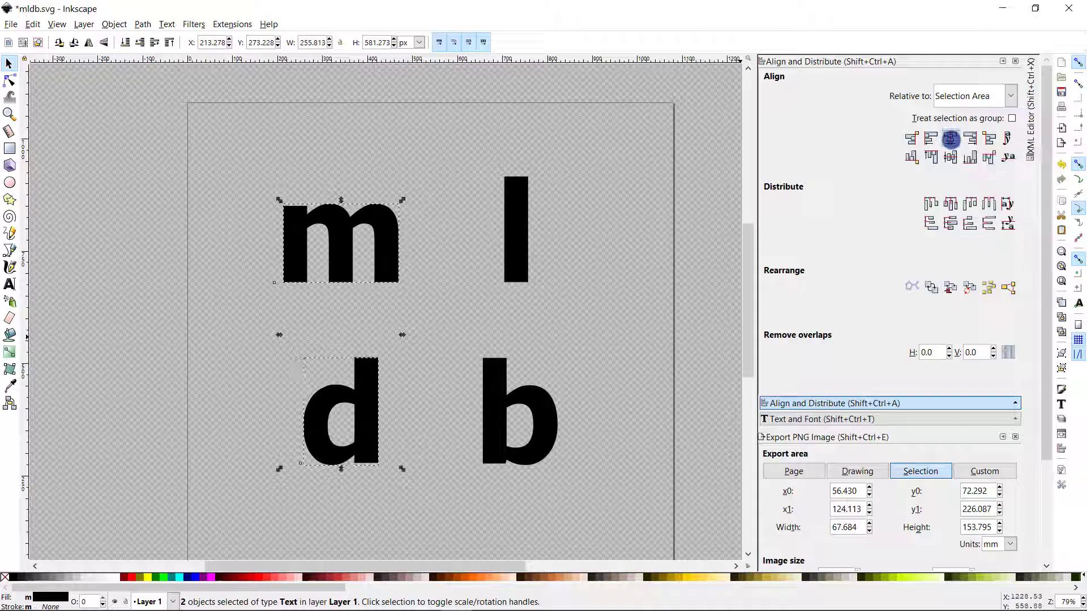
click(555, 330)
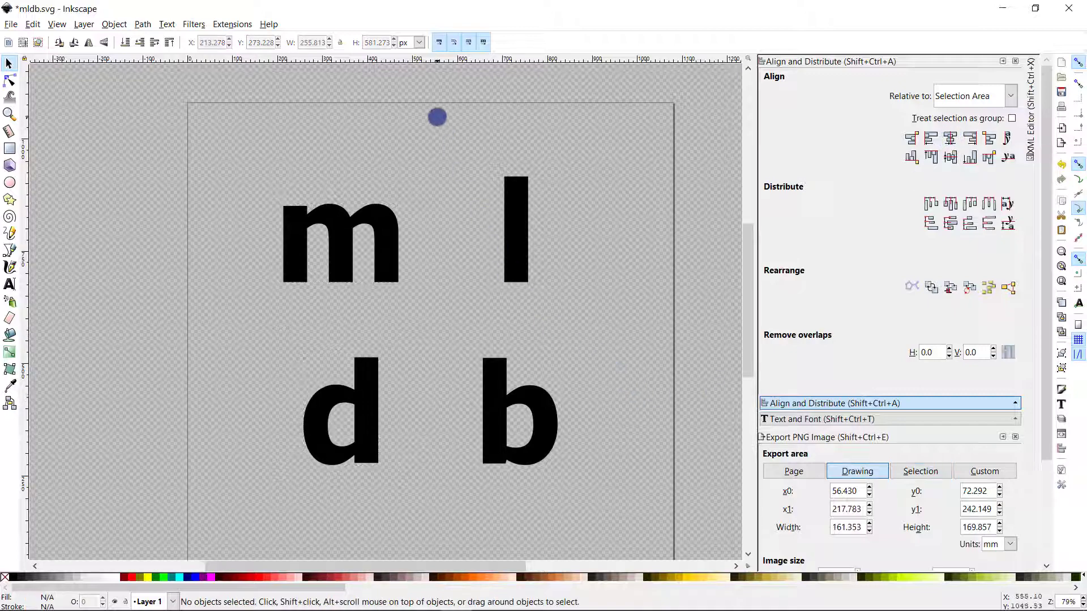
drag(436, 114, 582, 536)
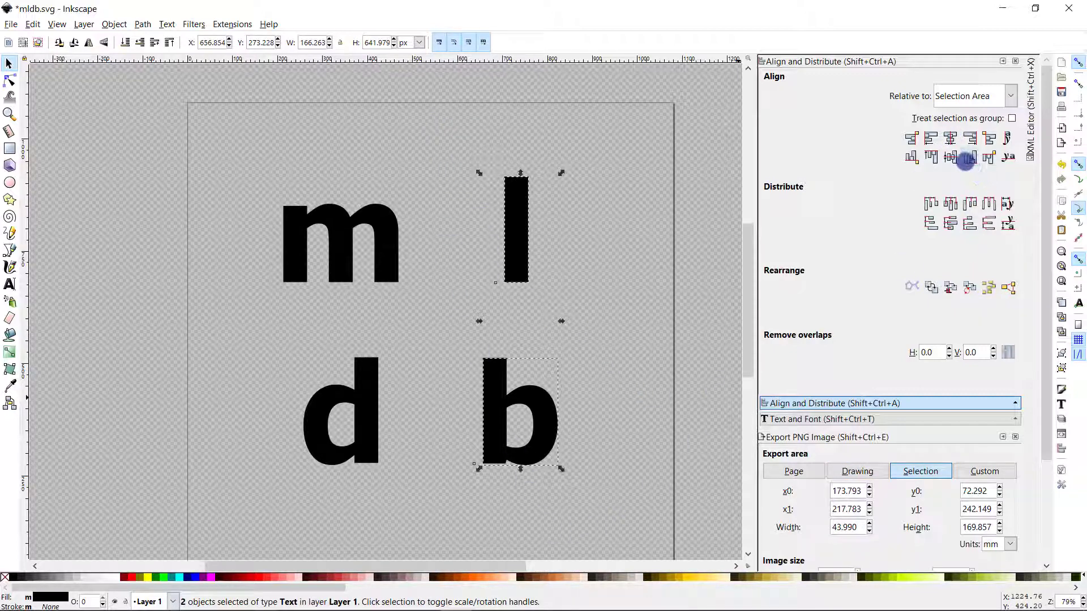
click(950, 138)
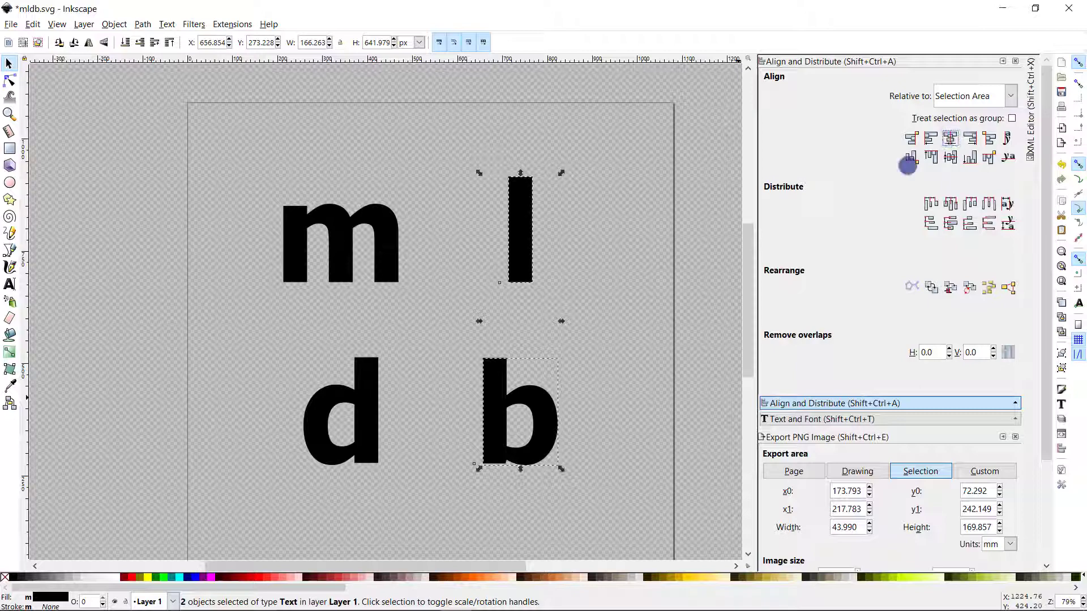
click(636, 342)
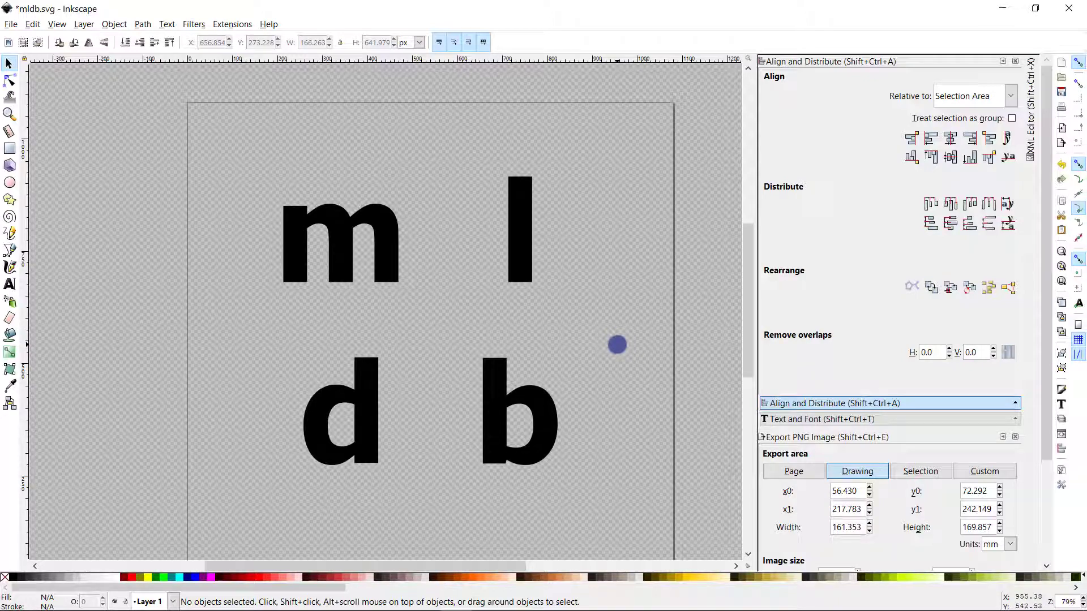
Step: Examine the four-letter layout on the page at smaller and larger zoom levels
scroll(617, 343, down, 1)
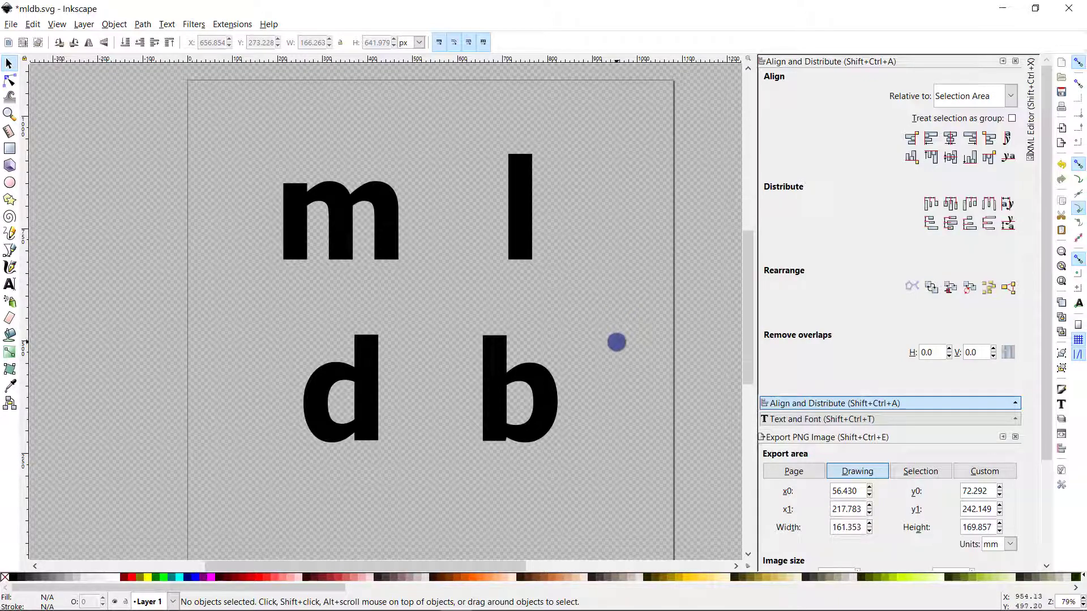
key(minus)
key(minus)
key(minus)
key(minus)
key(minus)
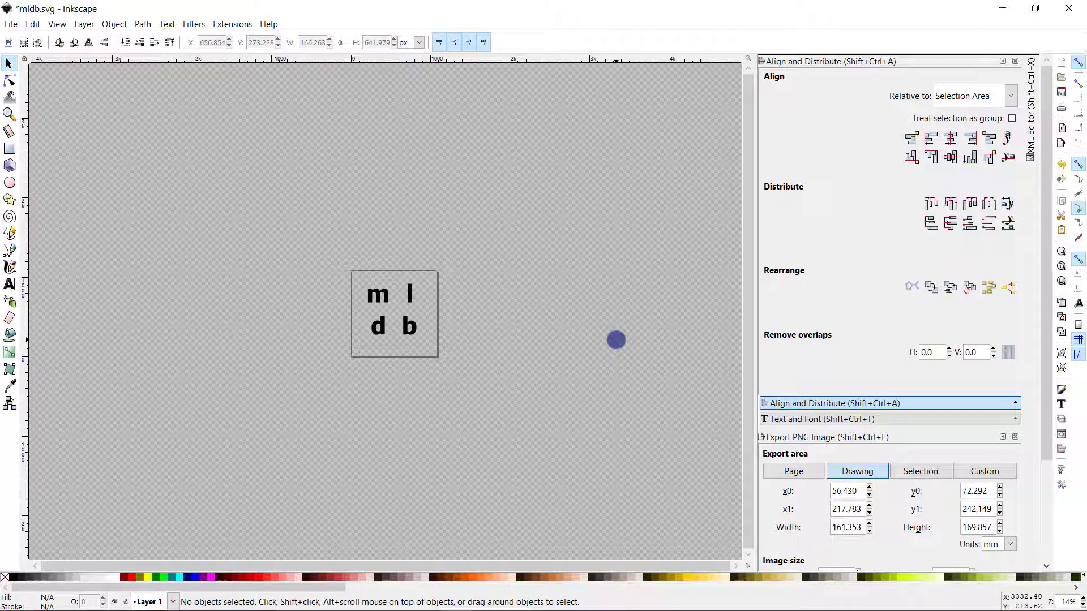
key(minus)
key(minus)
key(plus)
key(plus)
key(plus)
key(plus)
key(plus)
key(plus)
key(plus)
key(plus)
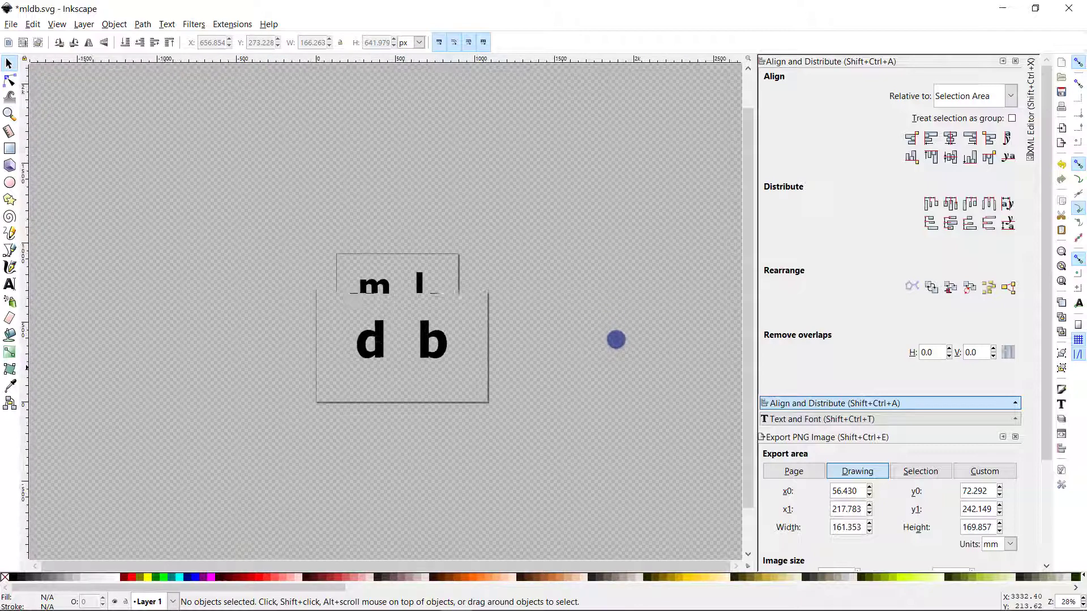
key(minus)
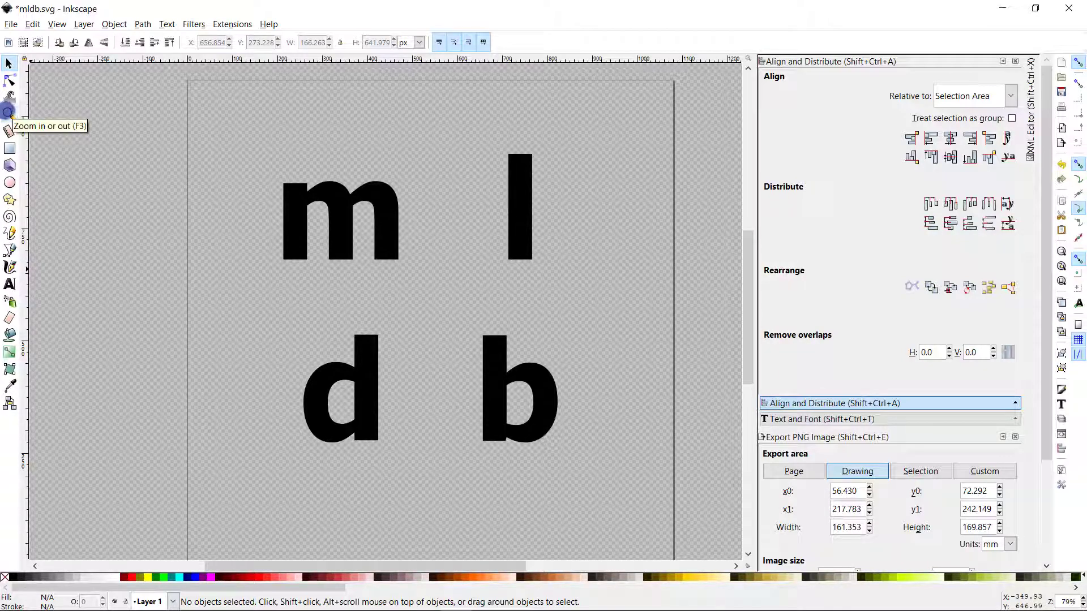
click(8, 111)
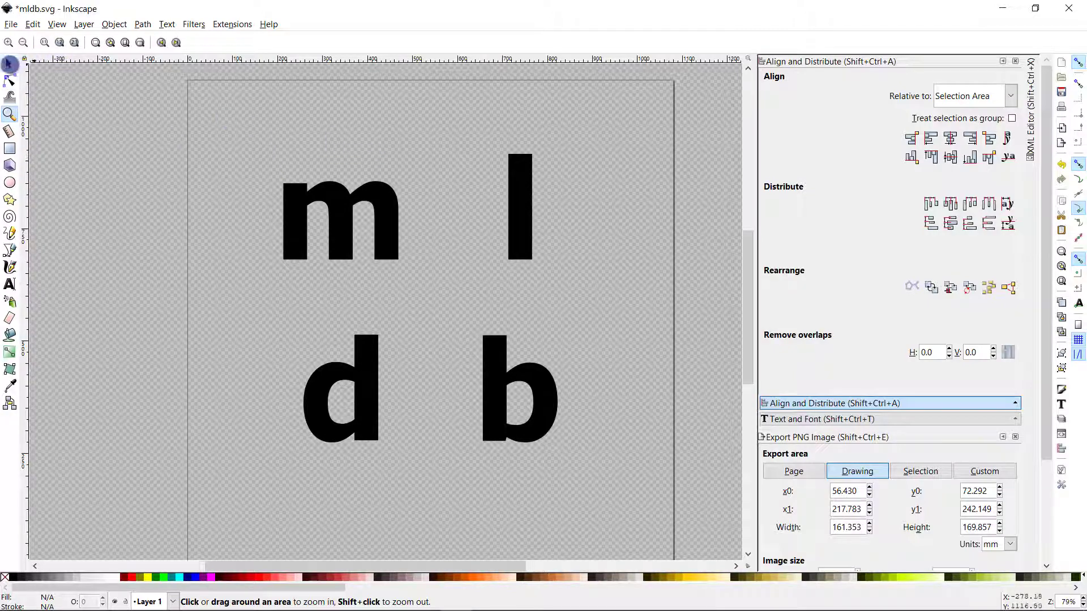
click(8, 64)
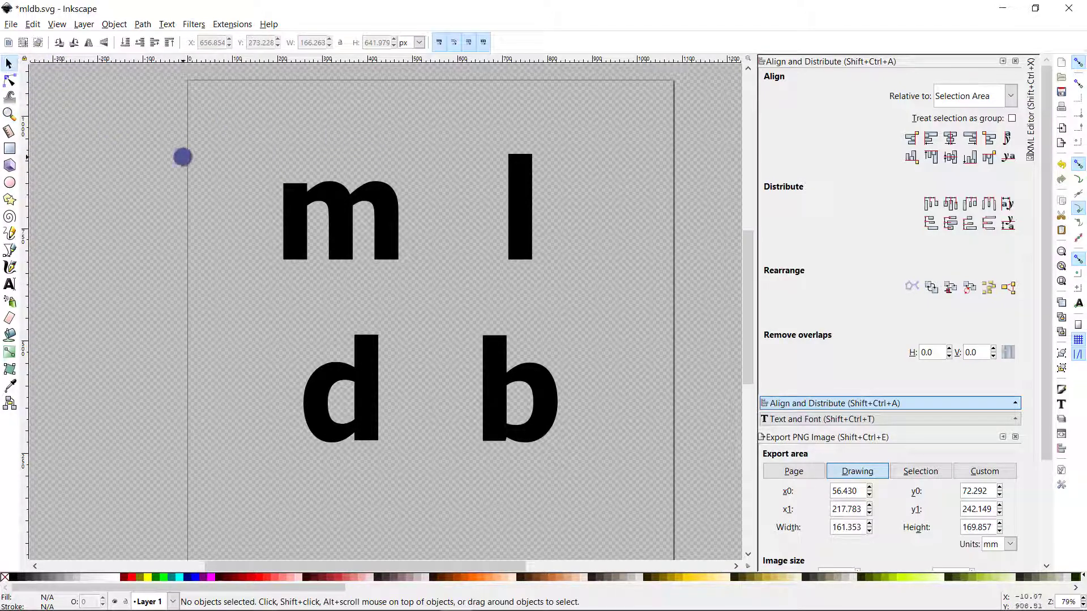
Step: Select all four letters and move them together slightly down on the page
click(380, 192)
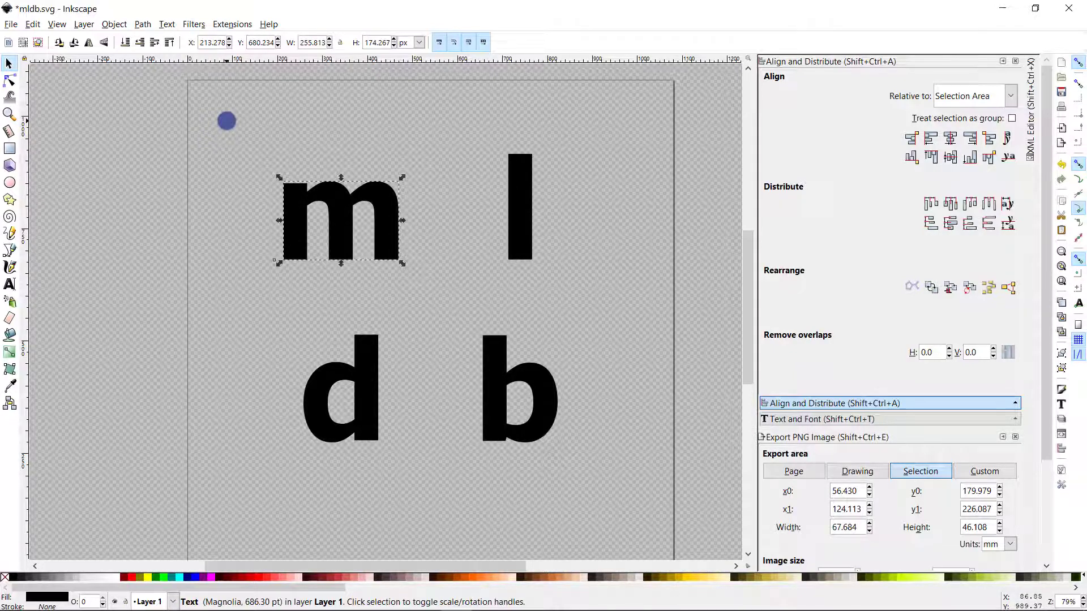
drag(226, 121, 707, 560)
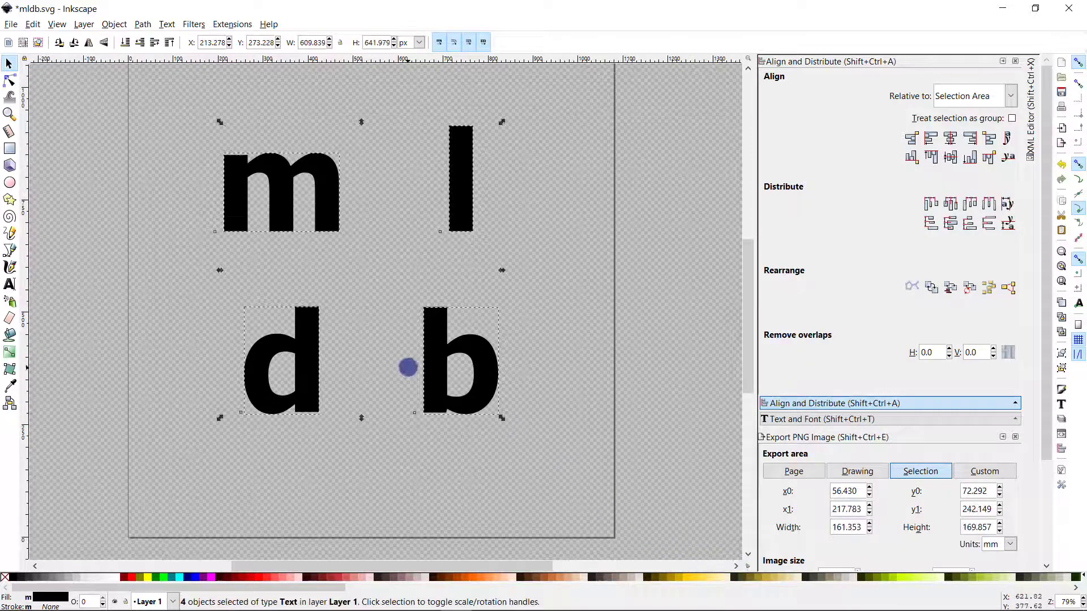
mouse_move(432, 370)
mouse_down()
mouse_move(427, 403)
mouse_move(434, 381)
mouse_up()
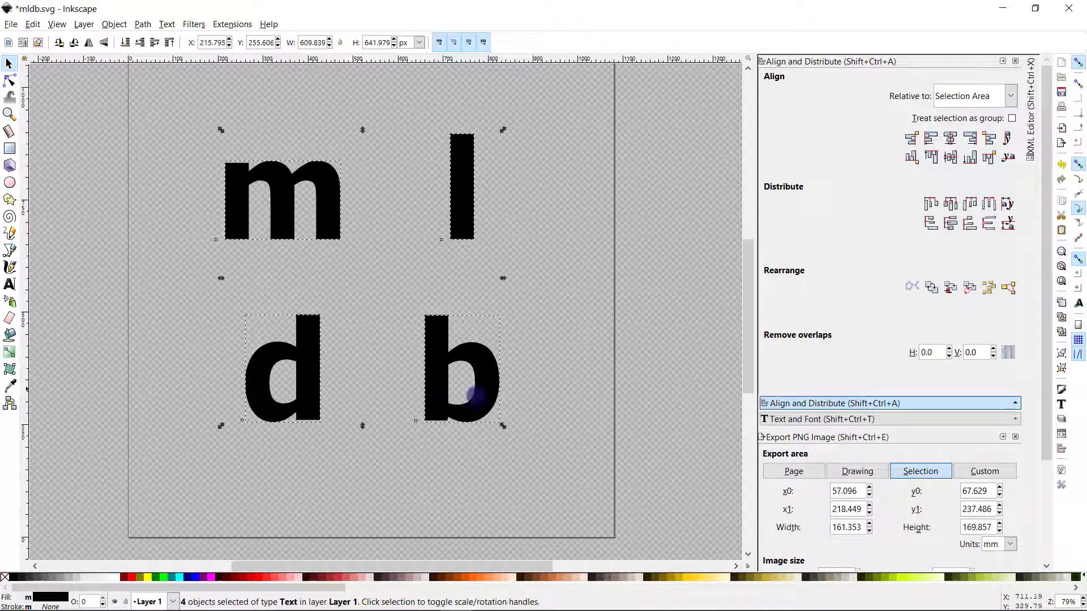
click(609, 408)
Step: Add a layer named background below Layer 1
scroll(681, 442, up, 1)
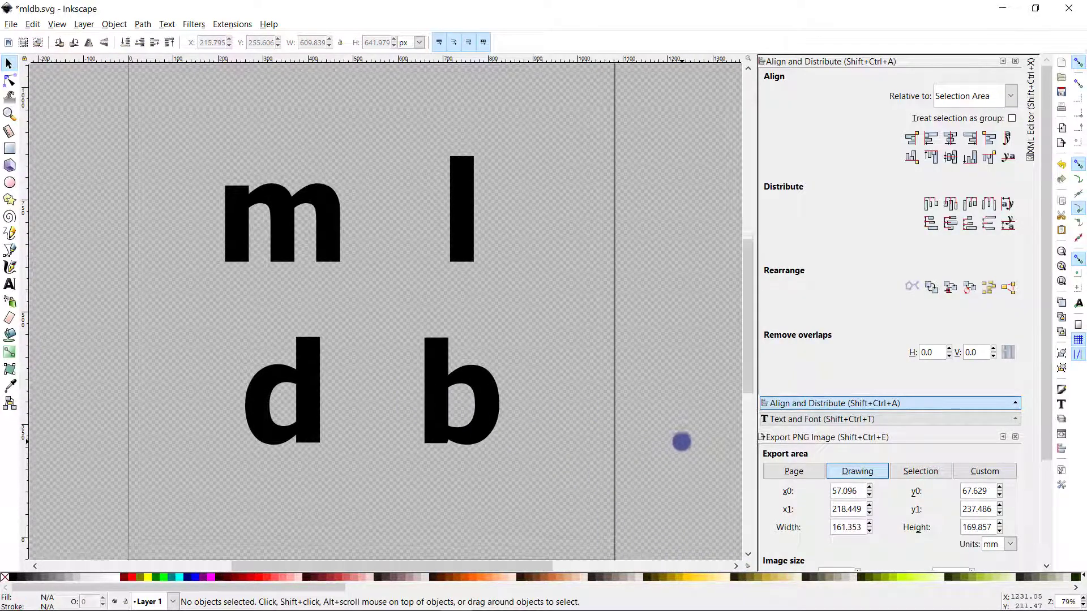
click(874, 420)
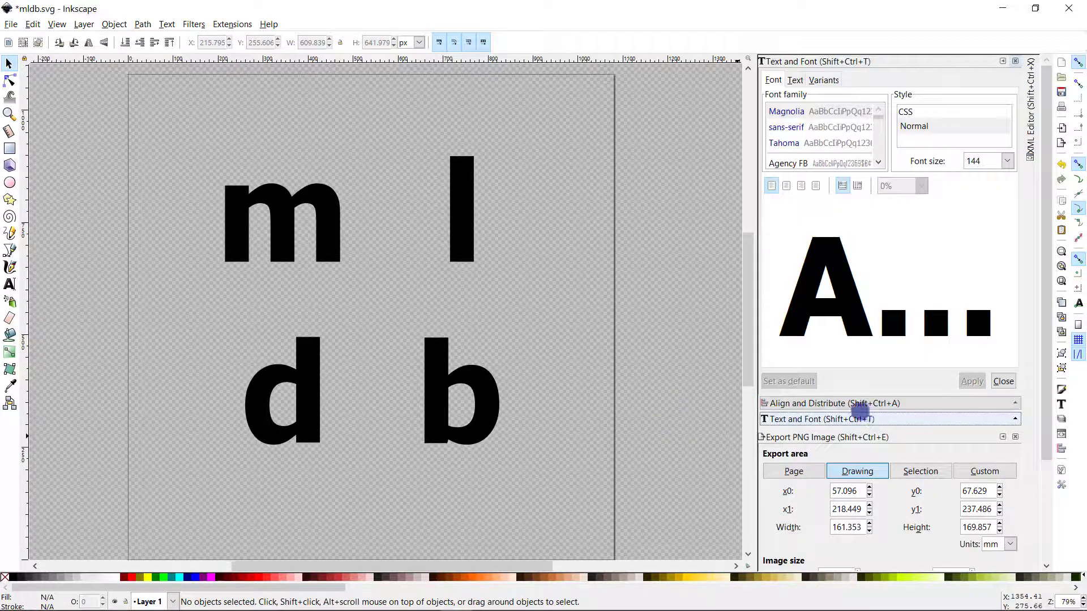
key(ctrl+shift+l)
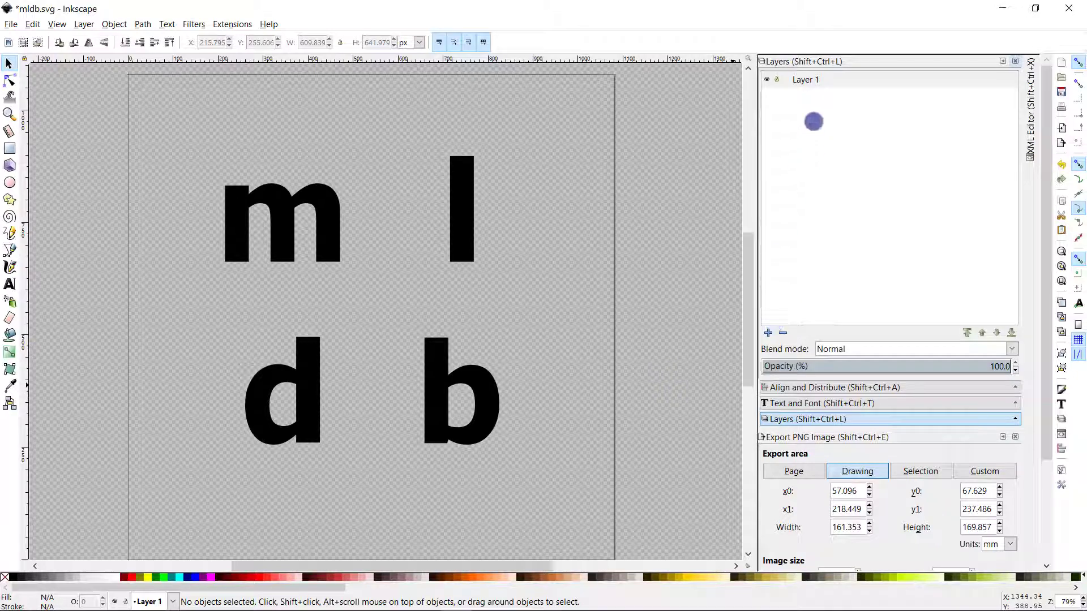
click(809, 85)
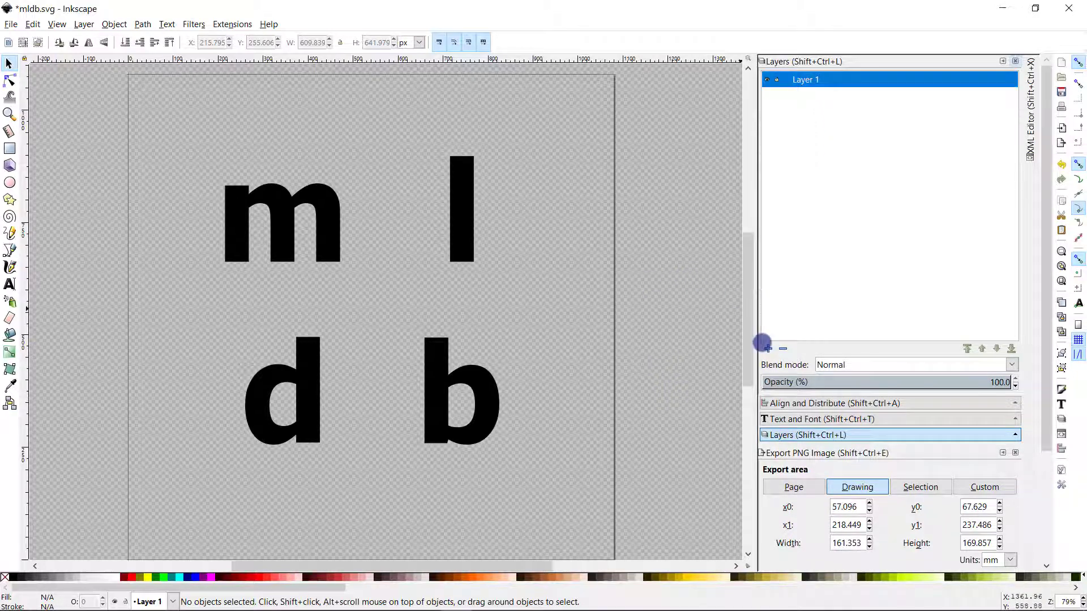
click(767, 347)
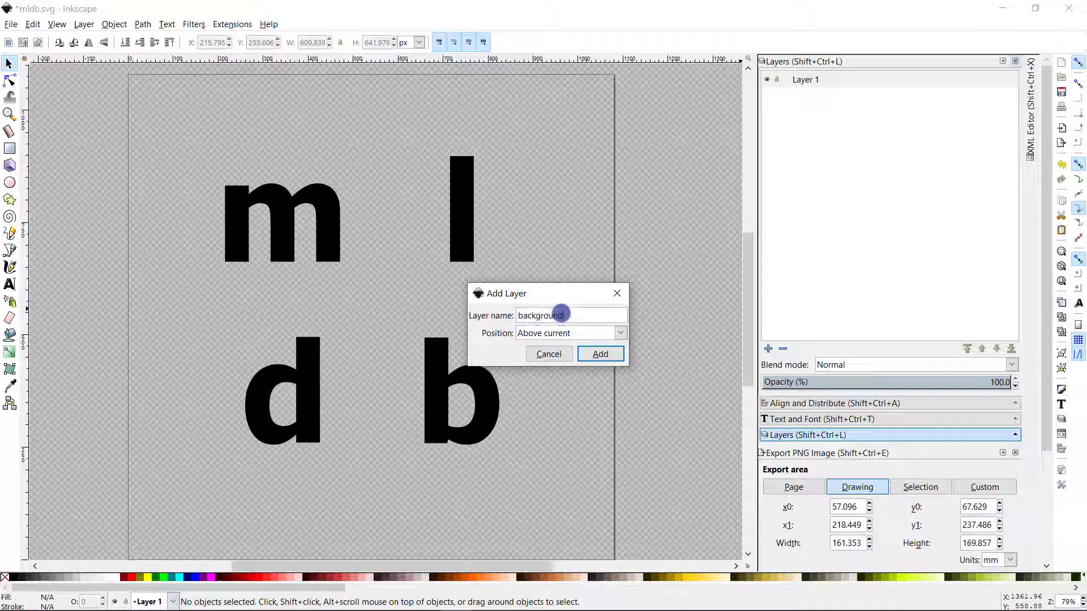
click(568, 334)
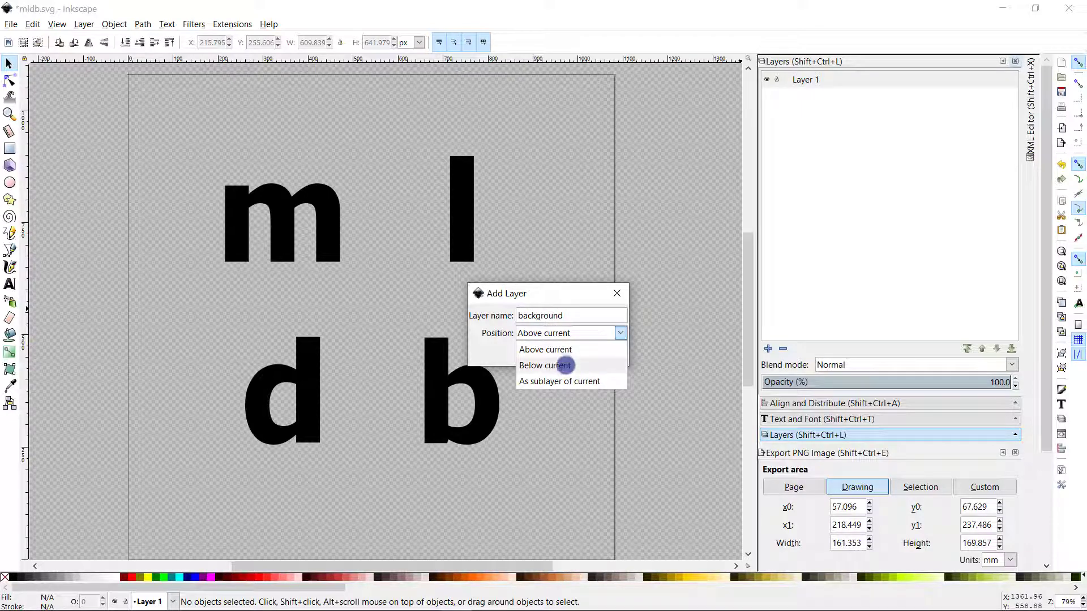
click(565, 364)
click(588, 354)
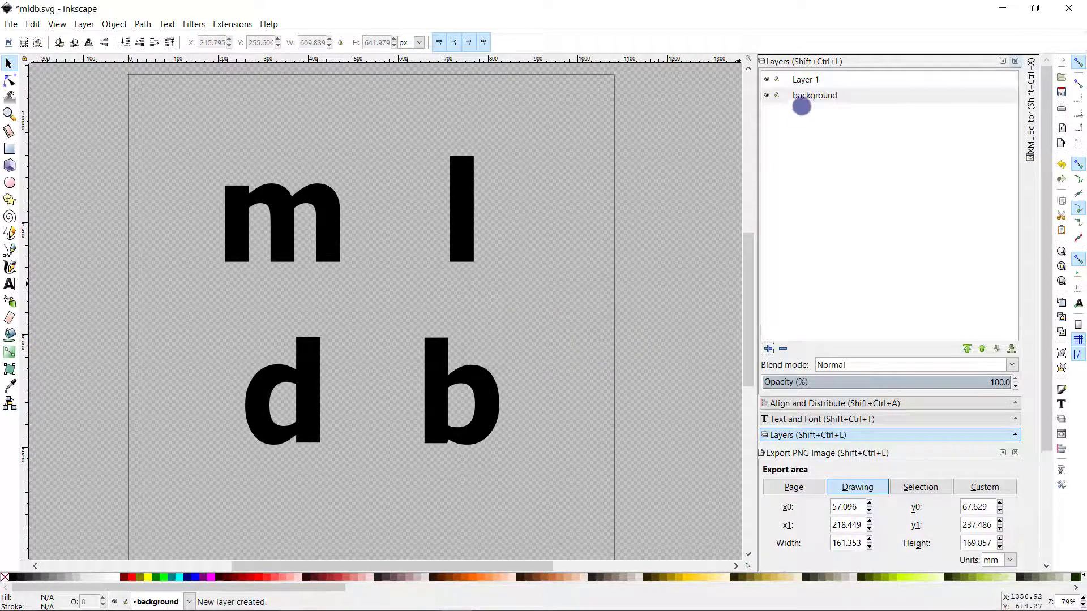
Step: Check which objects Layer 1 holds by toggling its visibility, and rename the layer as letters
click(803, 101)
click(766, 79)
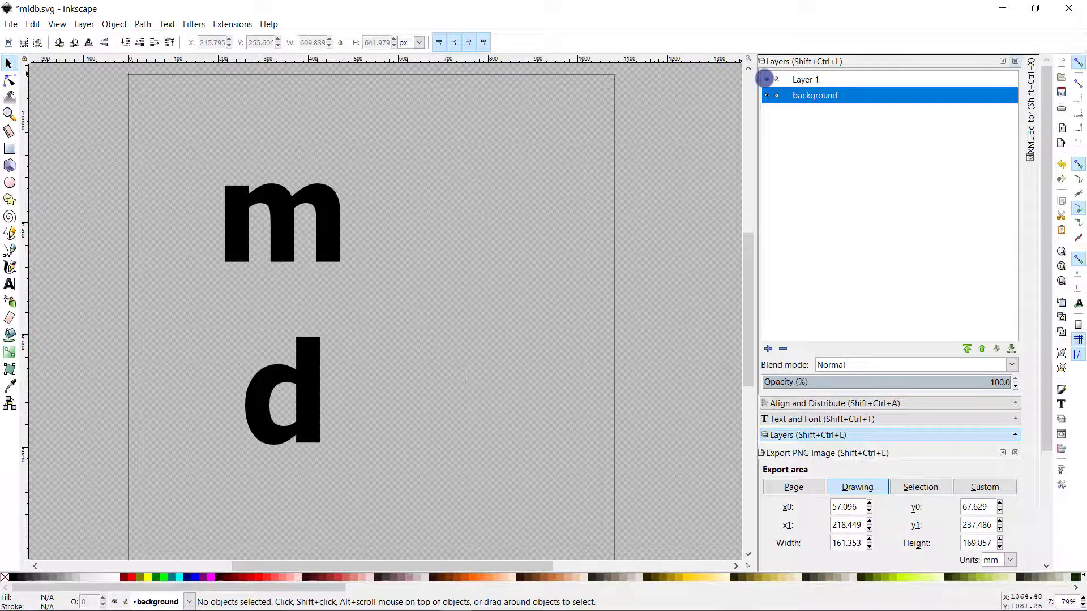
click(766, 79)
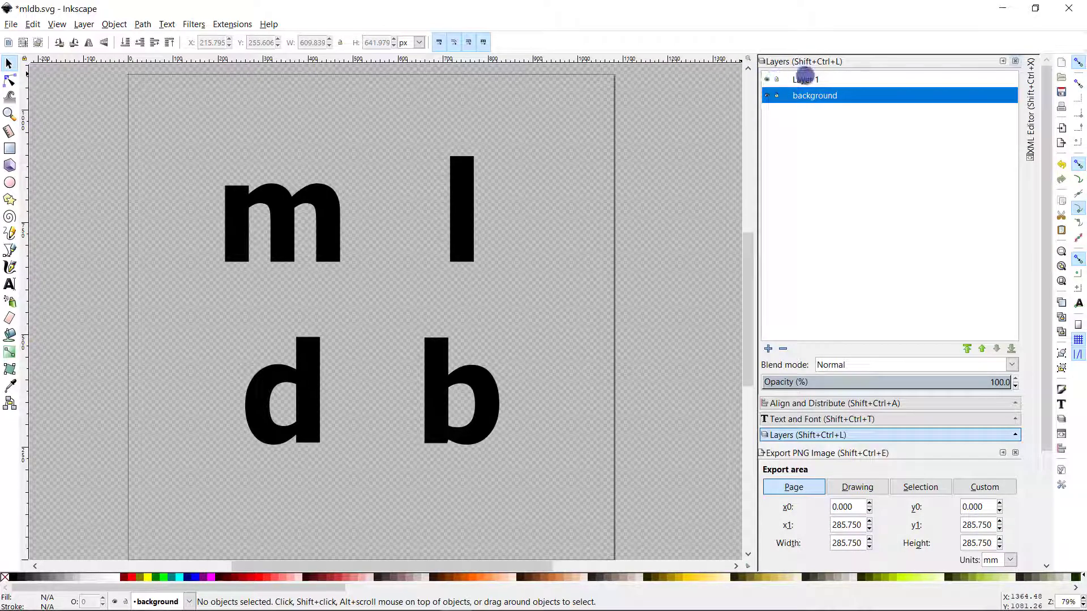
double_click(803, 79)
text(lete)
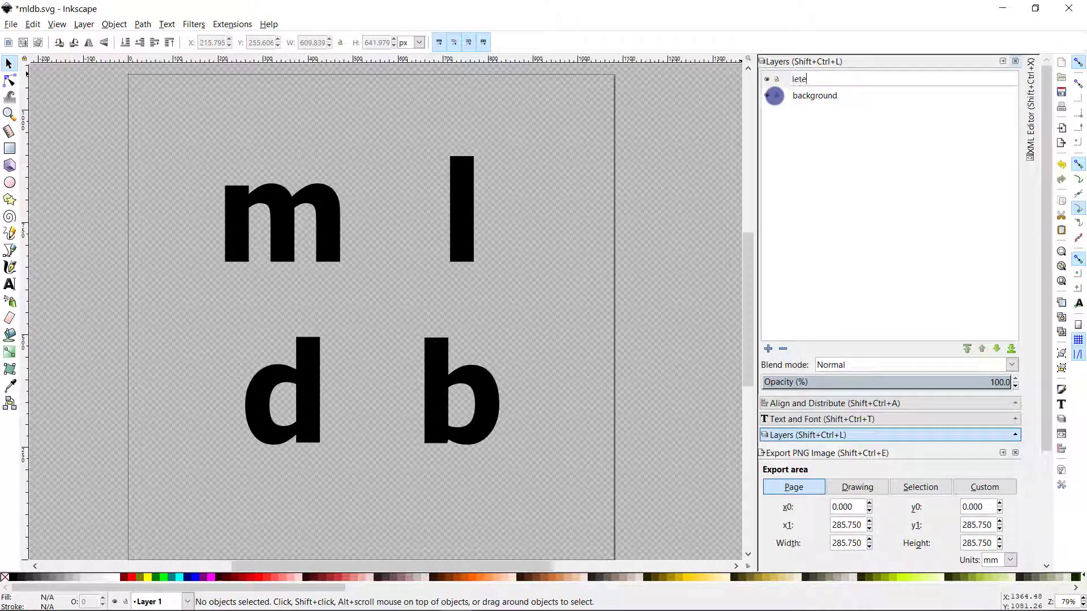
text(ers)
key(Return)
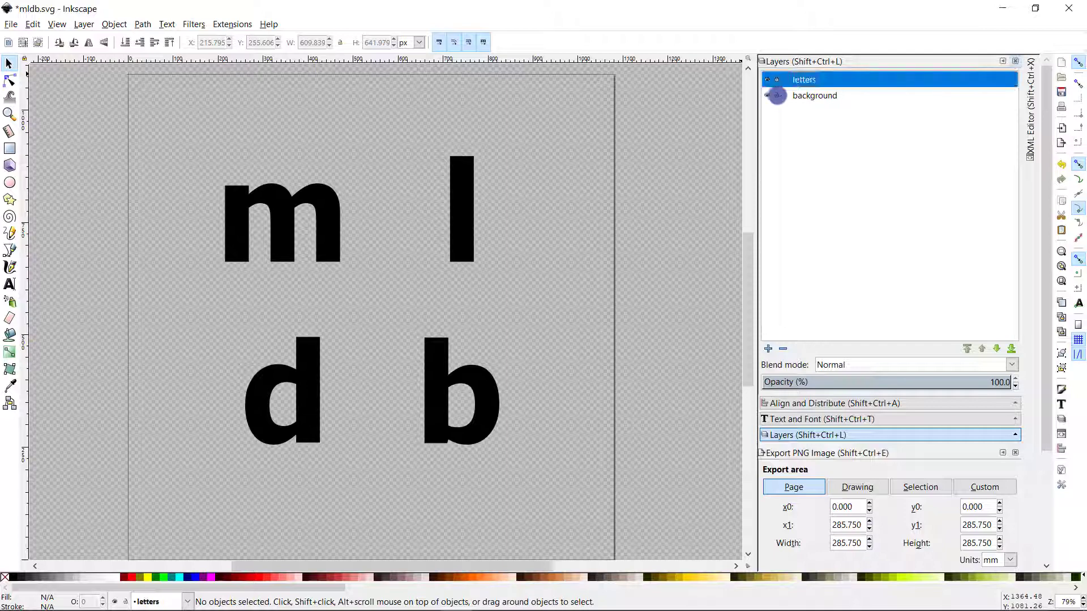
Step: Draw a rectangle about 1110 by 1115 px on the background layer so that it covers the whole page
click(771, 95)
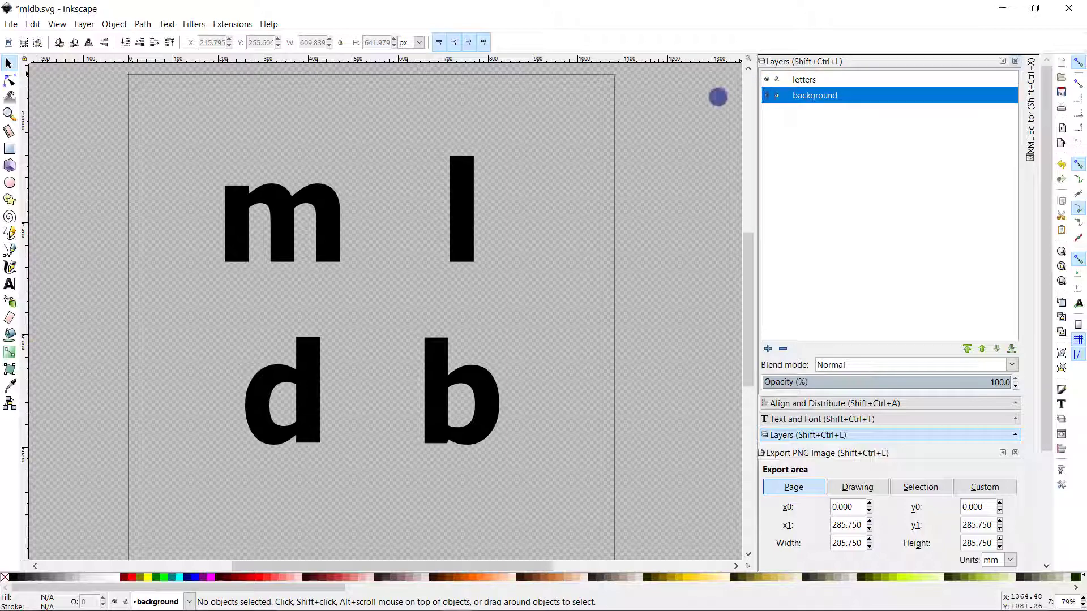
click(10, 148)
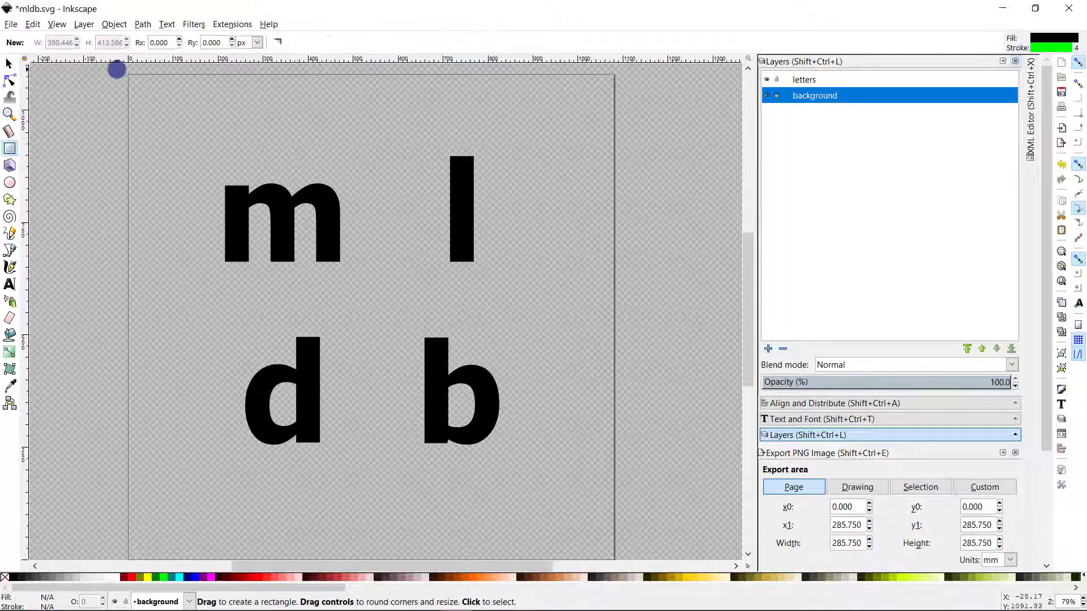
drag(120, 70, 619, 572)
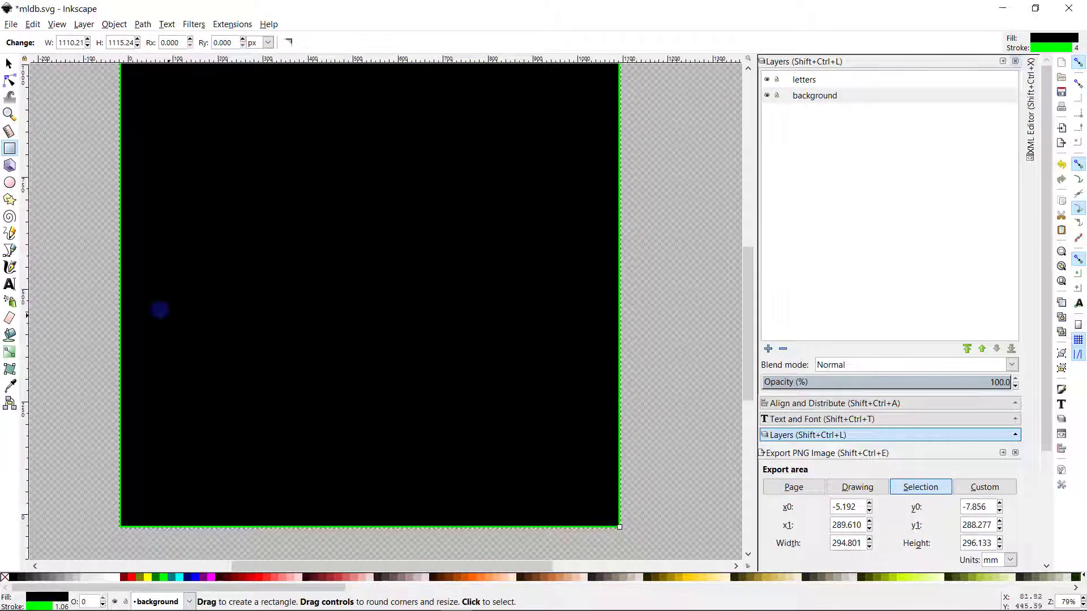
Step: Remove the background rectangle's stroke, fill it with white and deselect it
click(9, 64)
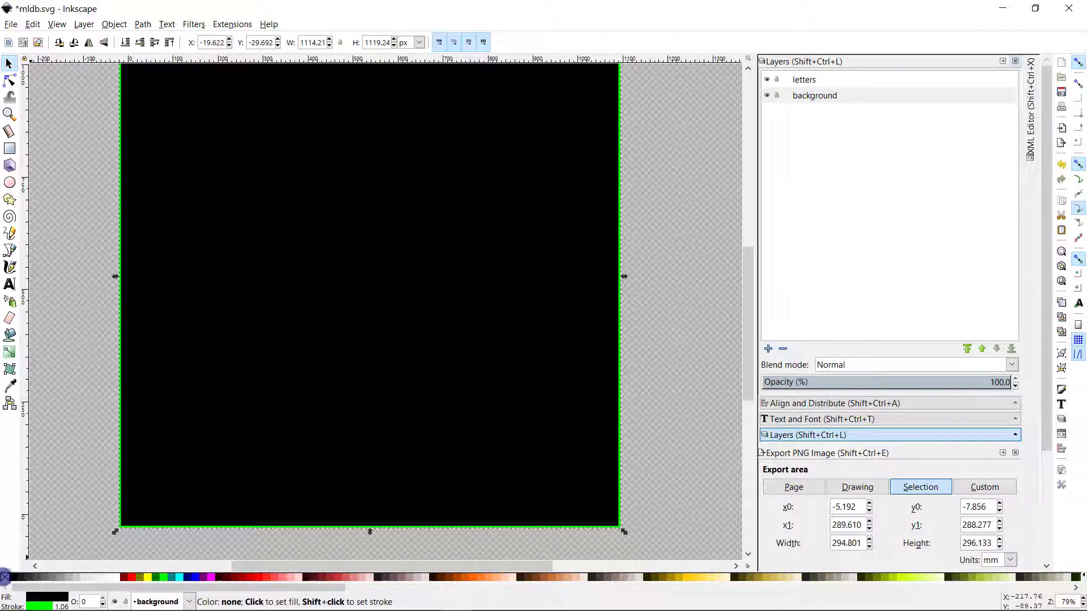
right_click(4, 577)
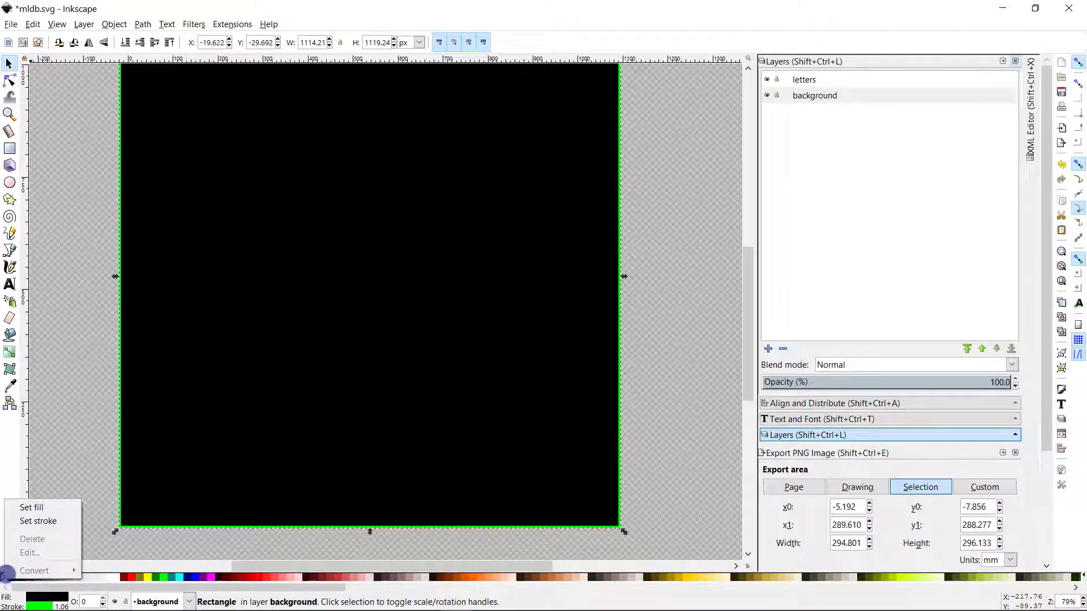
click(38, 519)
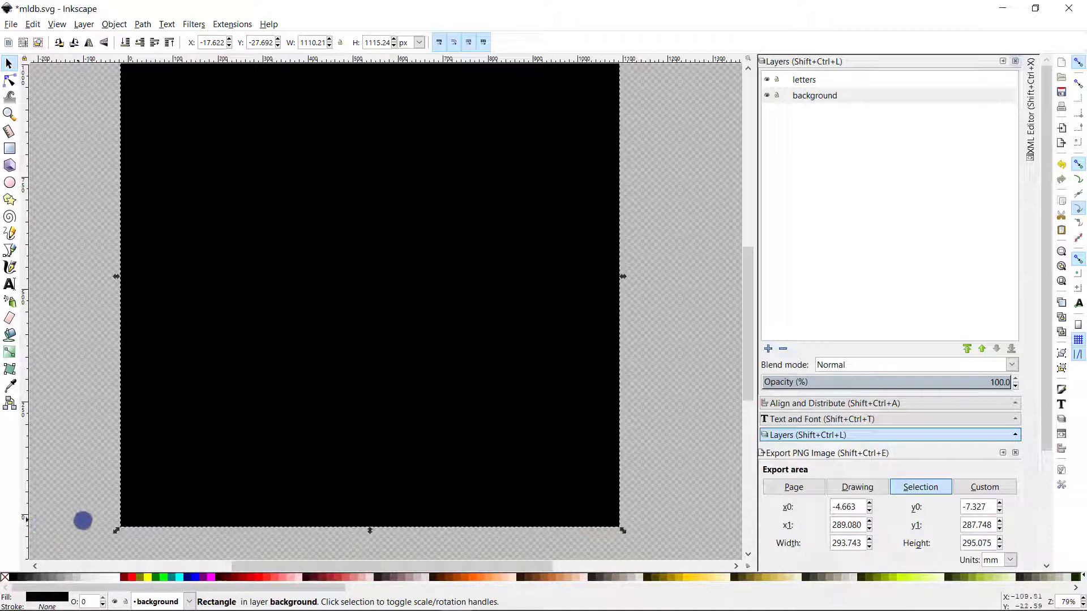
click(114, 577)
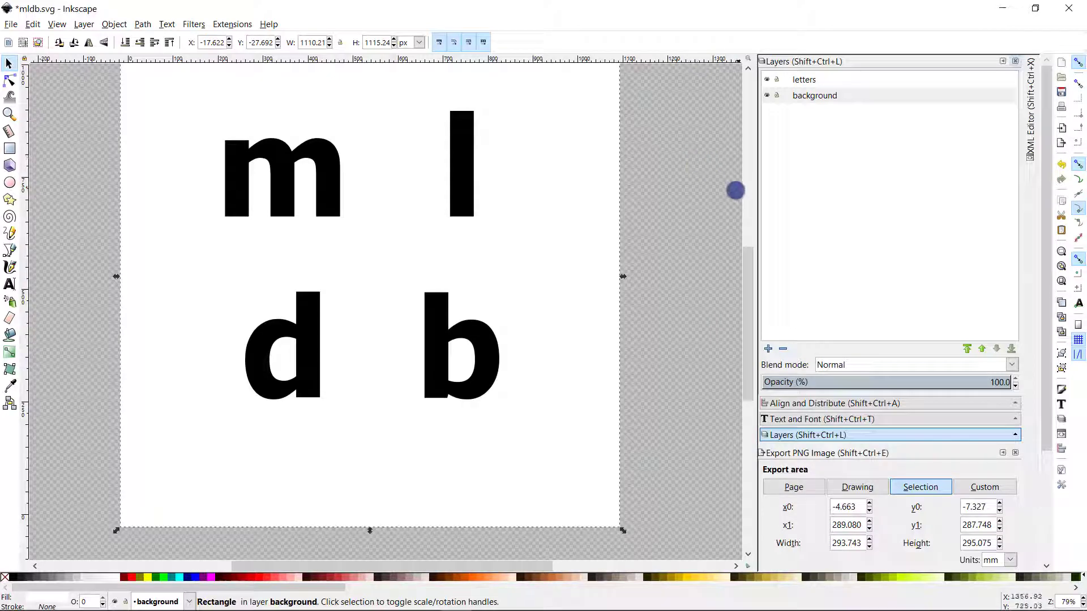
click(715, 201)
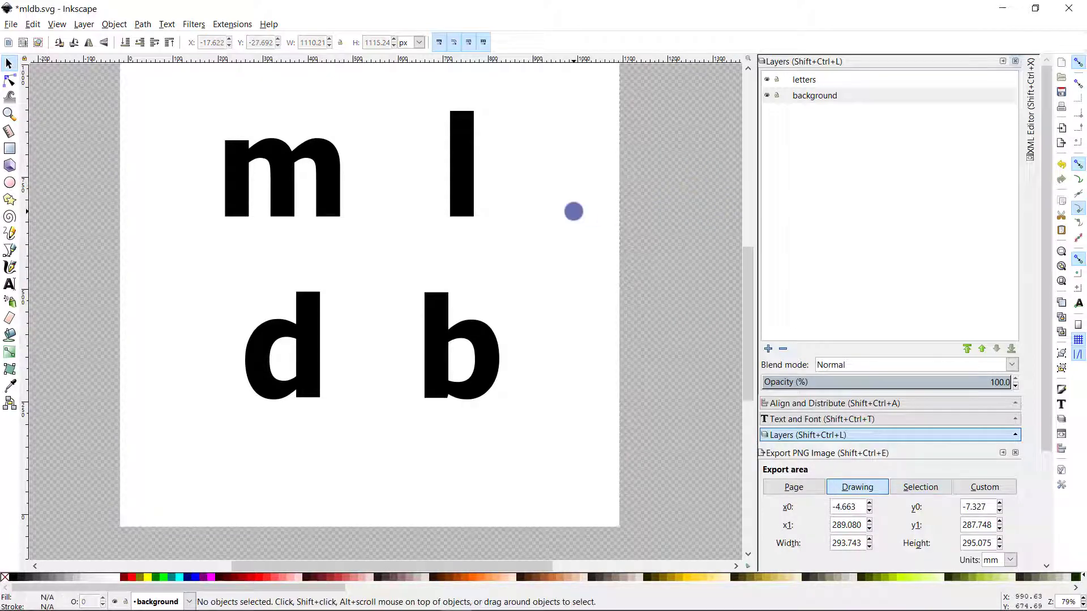
click(573, 213)
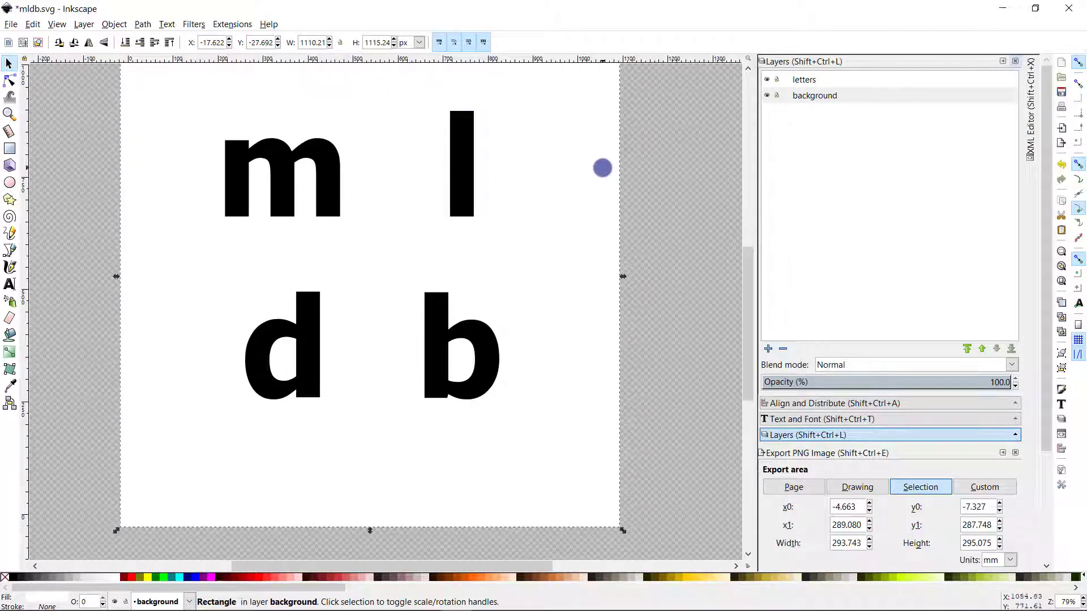
click(651, 170)
scroll(650, 170, up, 1)
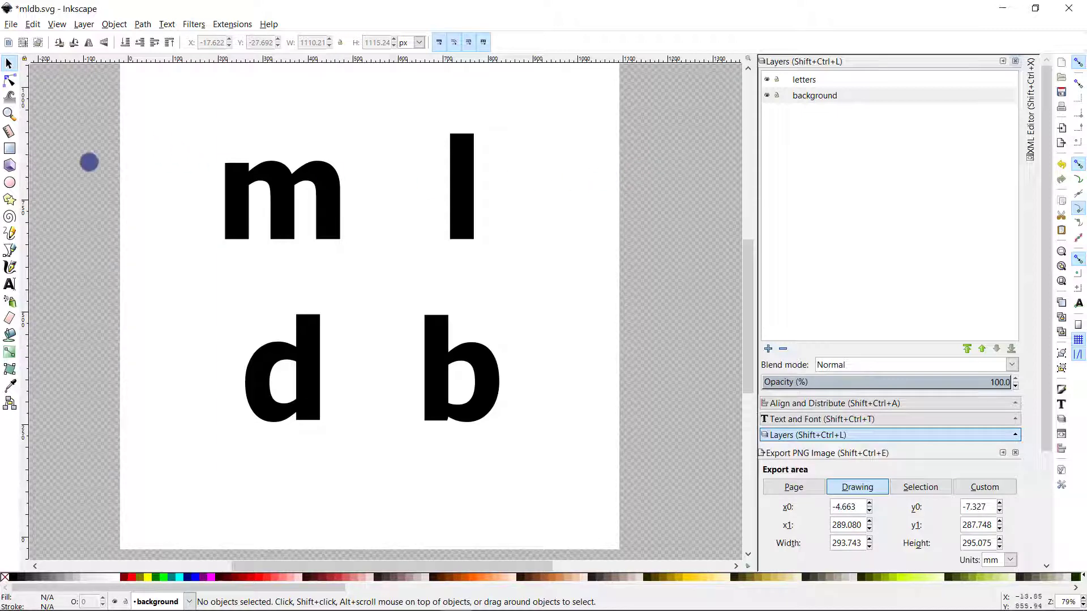
Step: Lock the letters layer and leave it visible
click(776, 79)
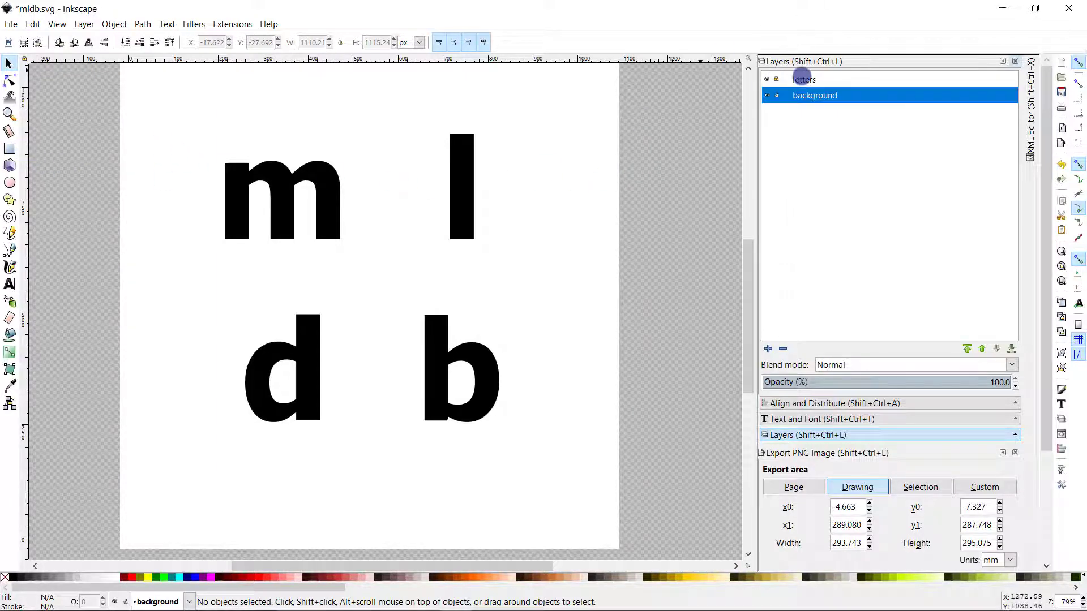
click(768, 80)
click(768, 79)
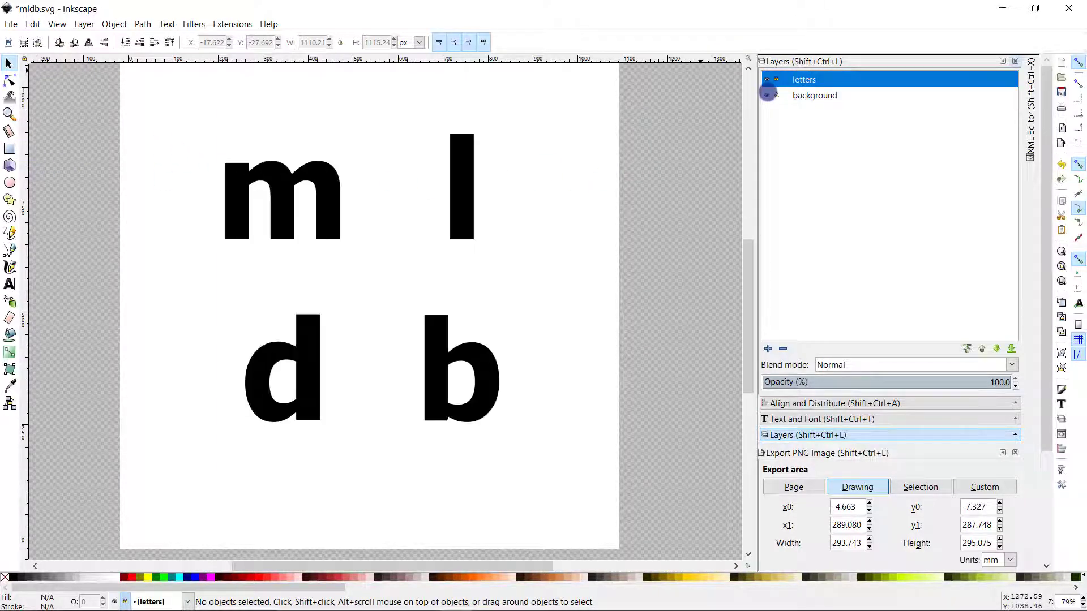
shift+click(768, 80)
shift+click(768, 79)
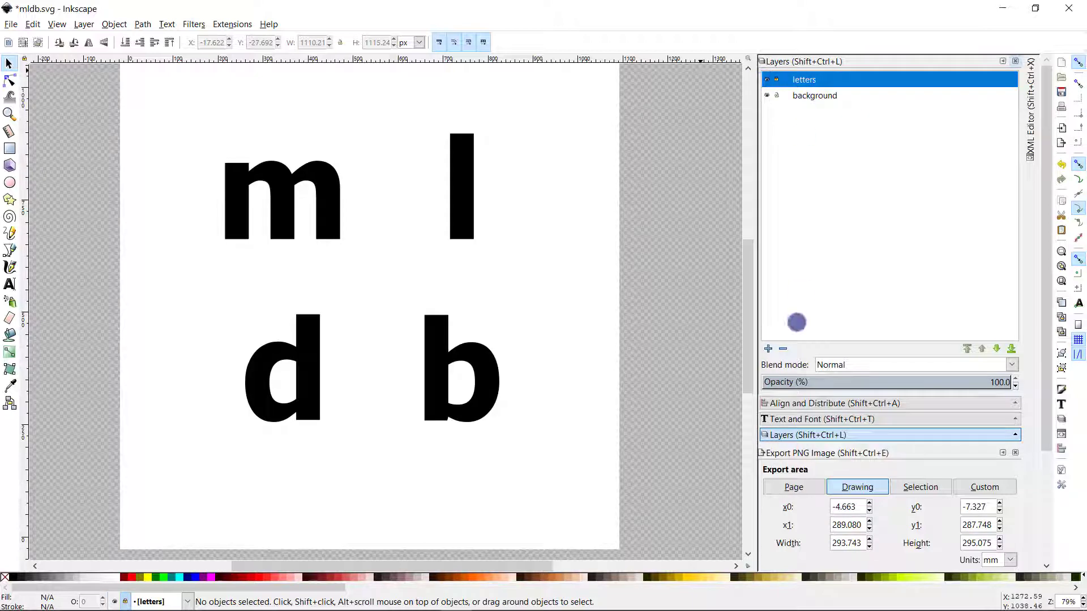
Step: Add a layer named border above the letters layer
click(767, 348)
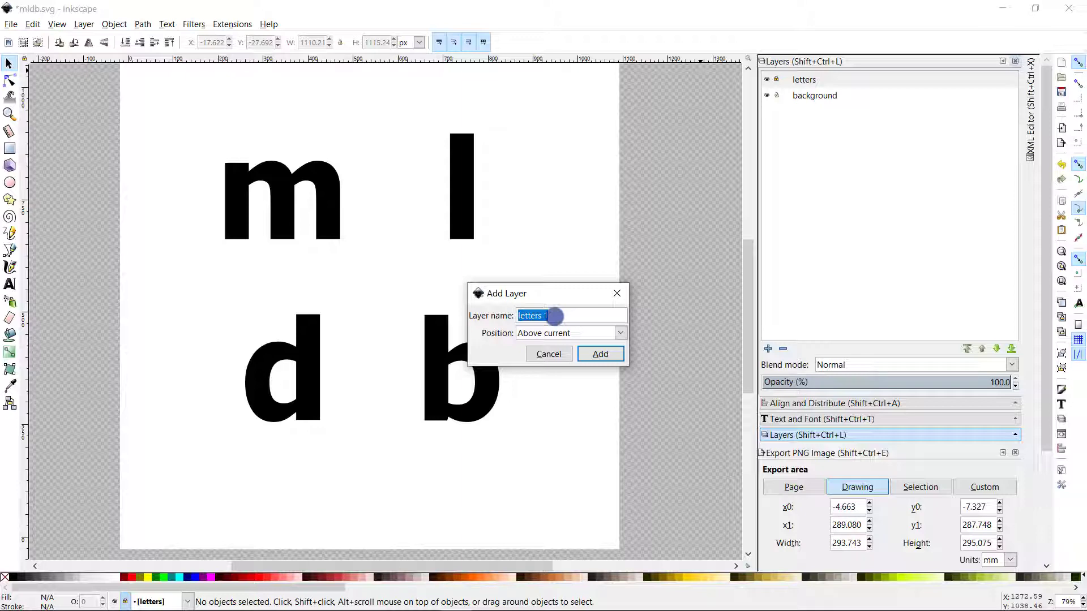
text(rde)
key(Return)
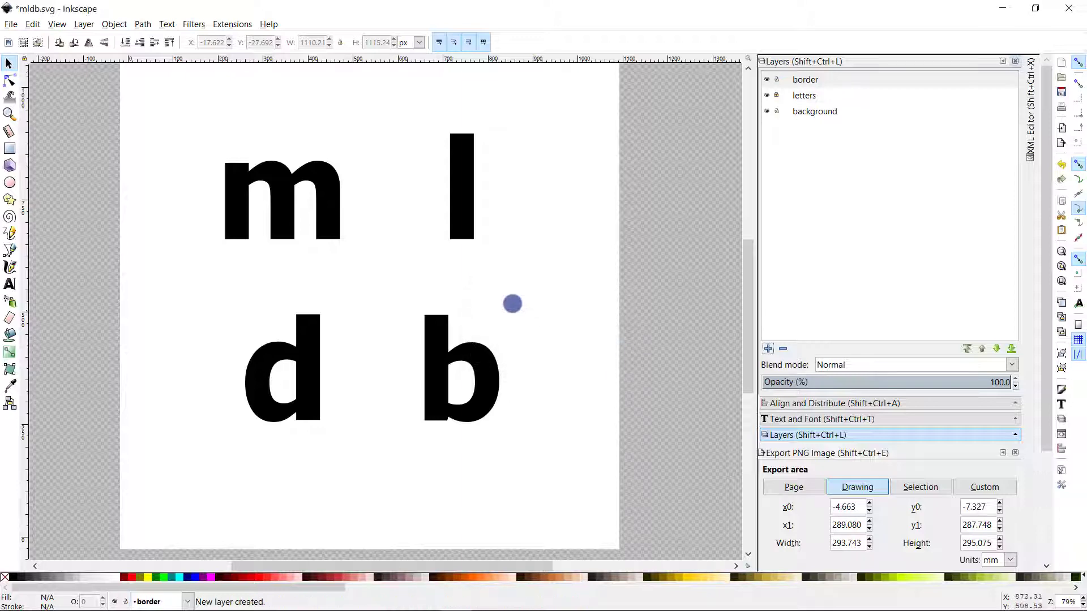
Step: Draw a black square about 915 px wide around the four letters on the border layer
click(10, 149)
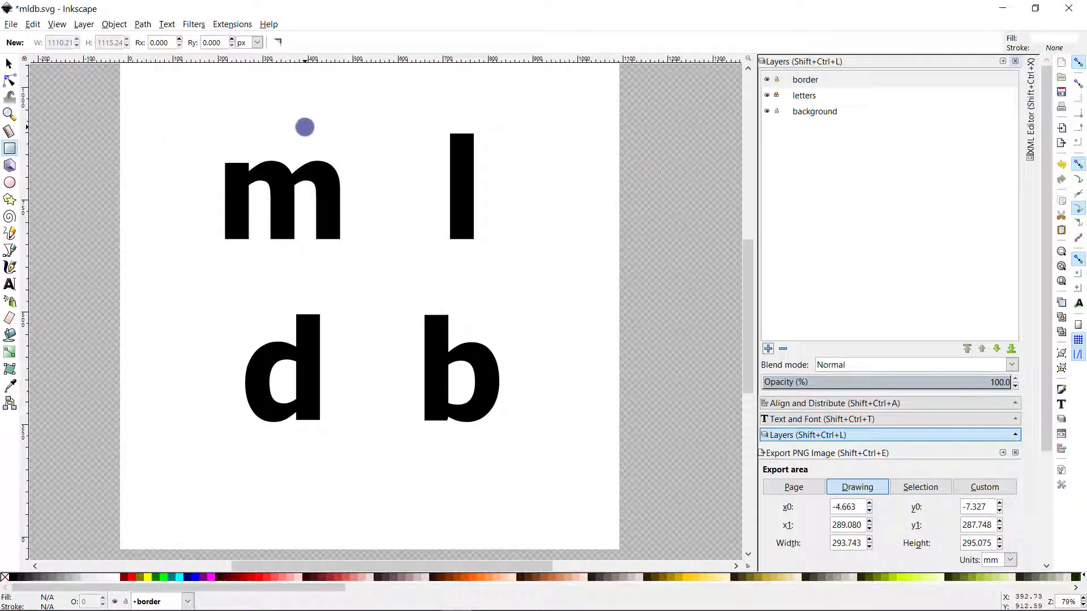
click(830, 78)
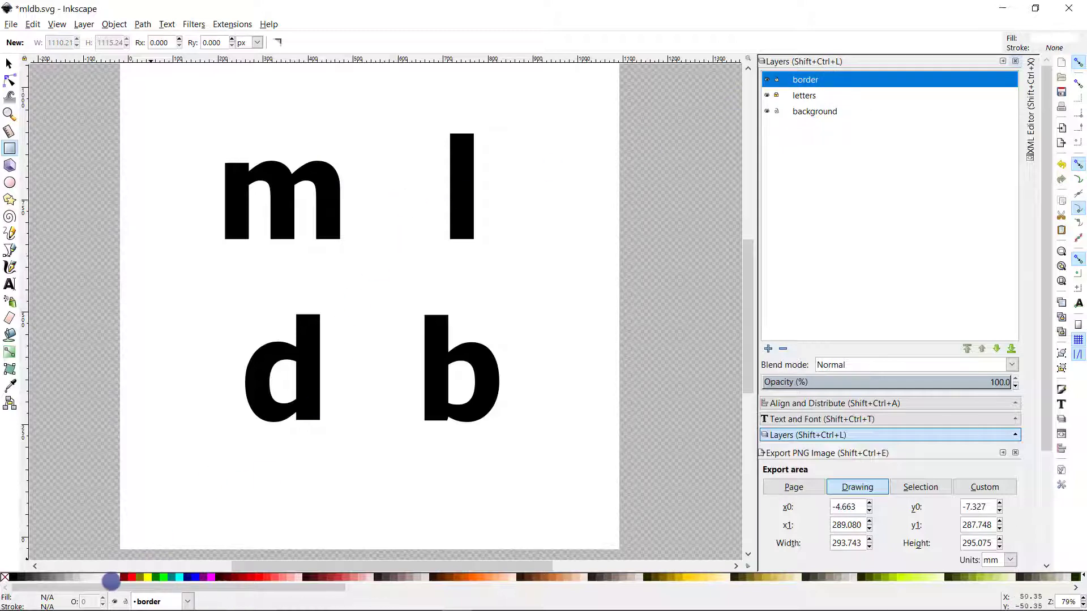
click(12, 577)
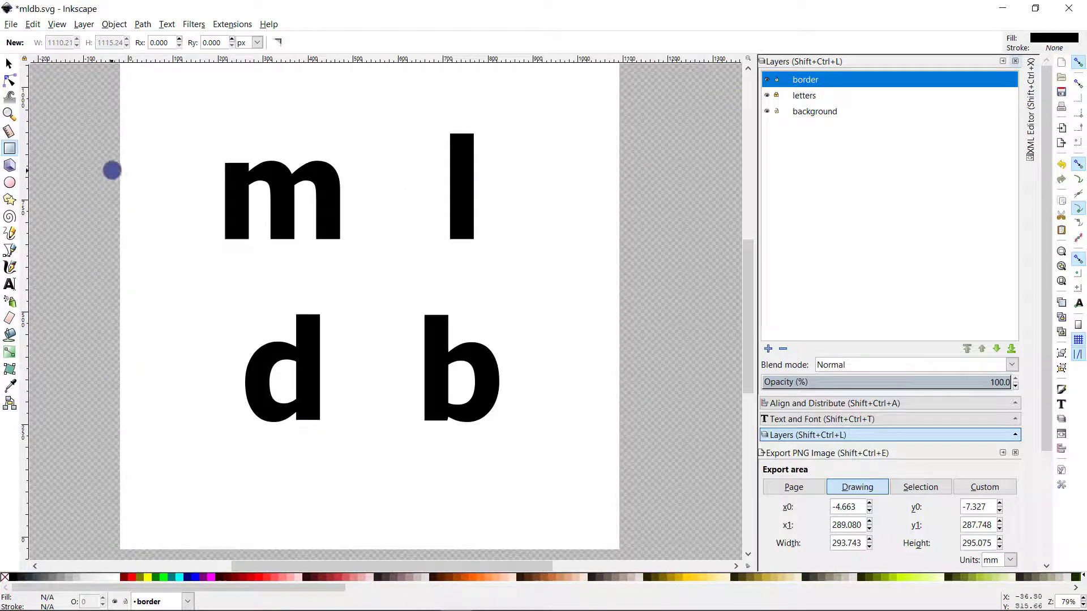
drag(171, 88, 582, 520)
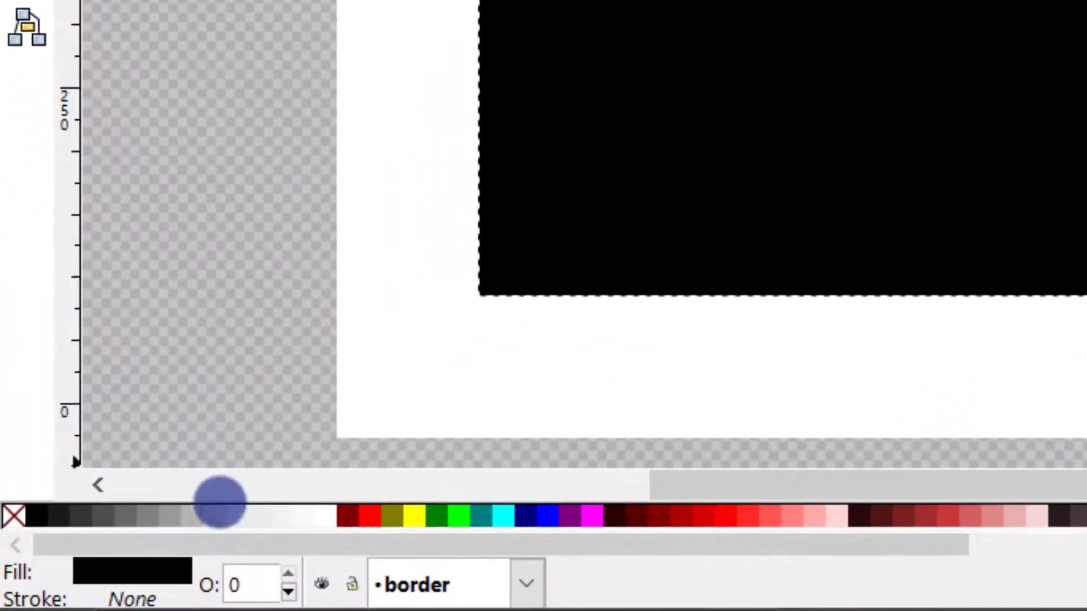
Step: Remove the border square's fill and give it a black stroke
right_click(12, 516)
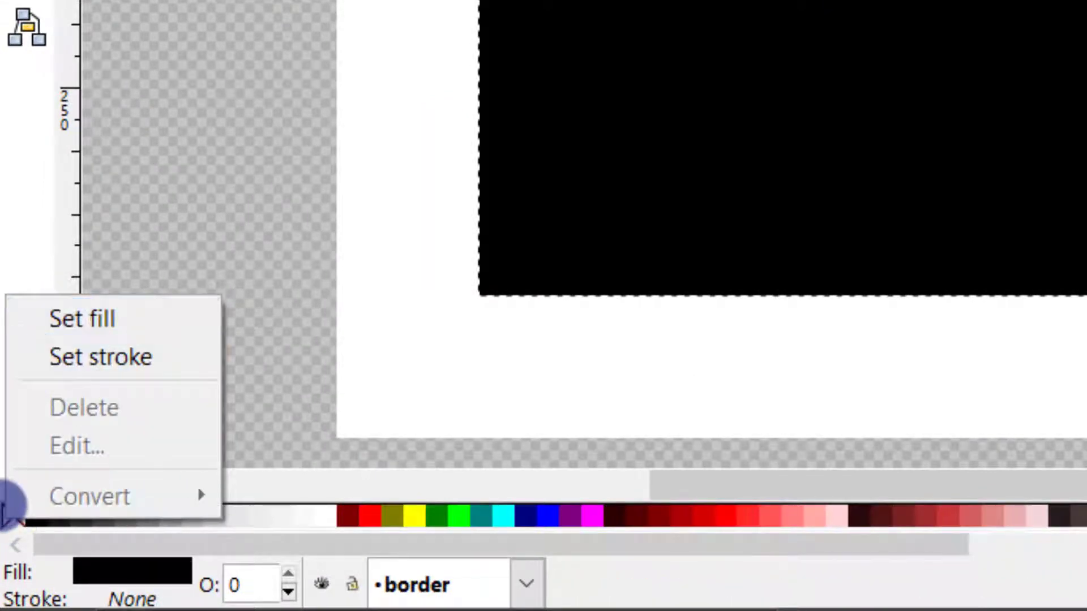
click(99, 318)
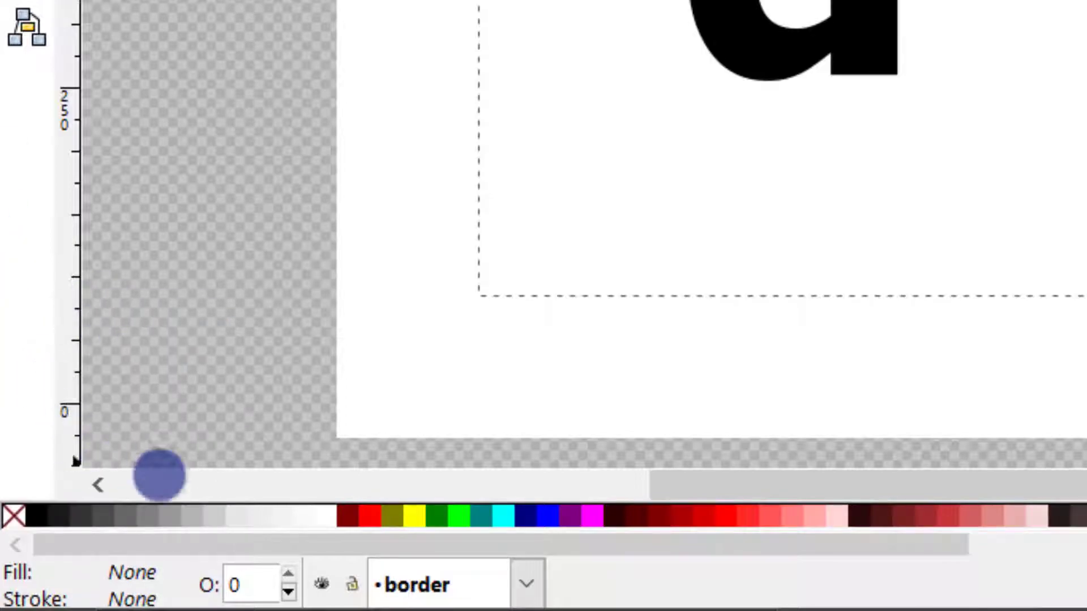
right_click(32, 515)
click(108, 370)
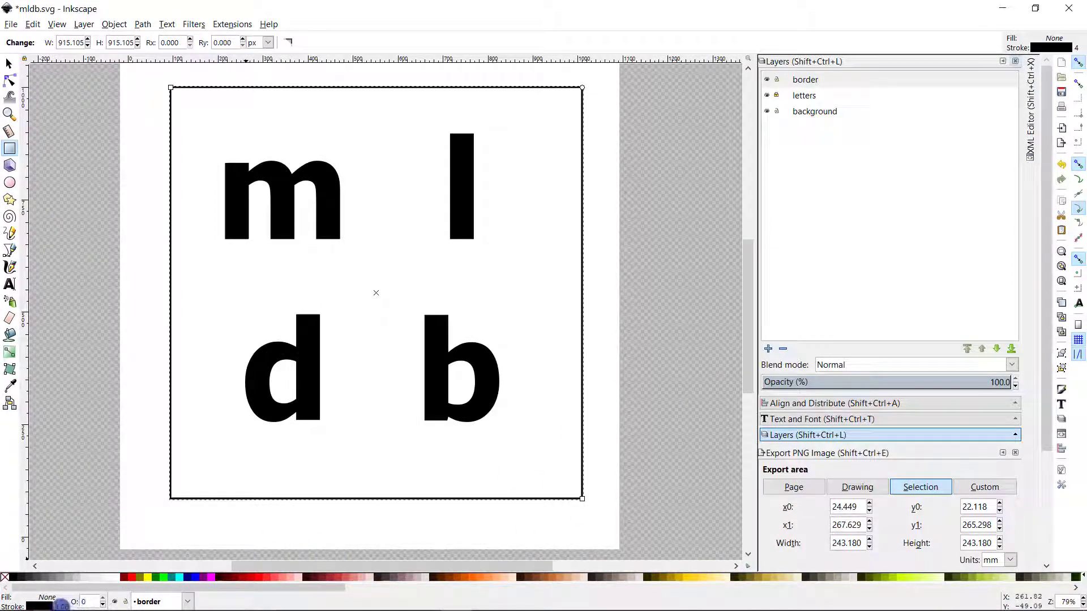
Step: Switch the border square's stroke width unit to px and increase the width to 33.999 px
click(61, 605)
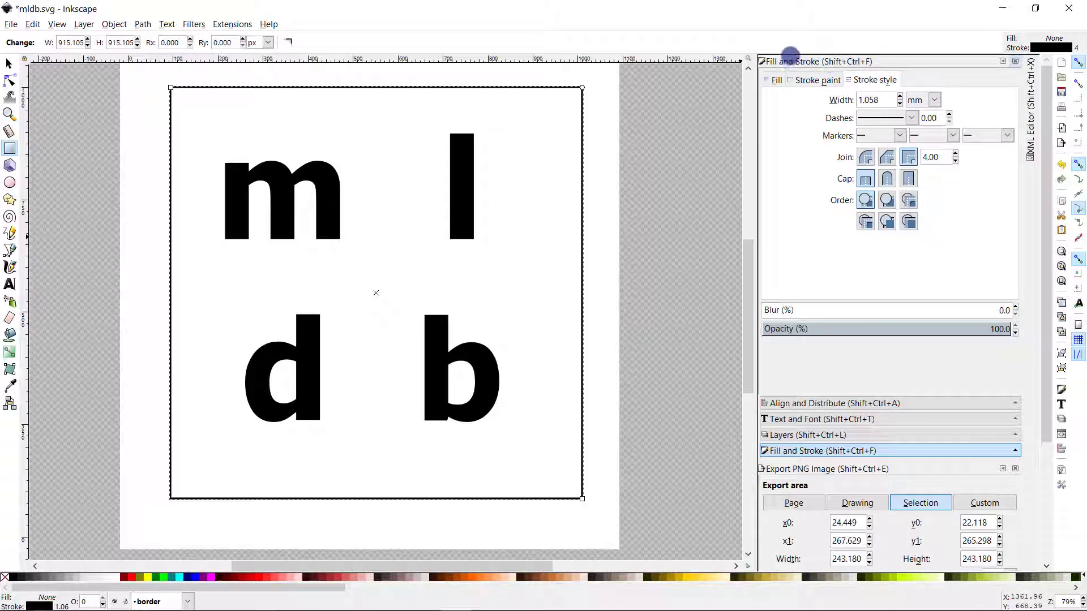
click(774, 79)
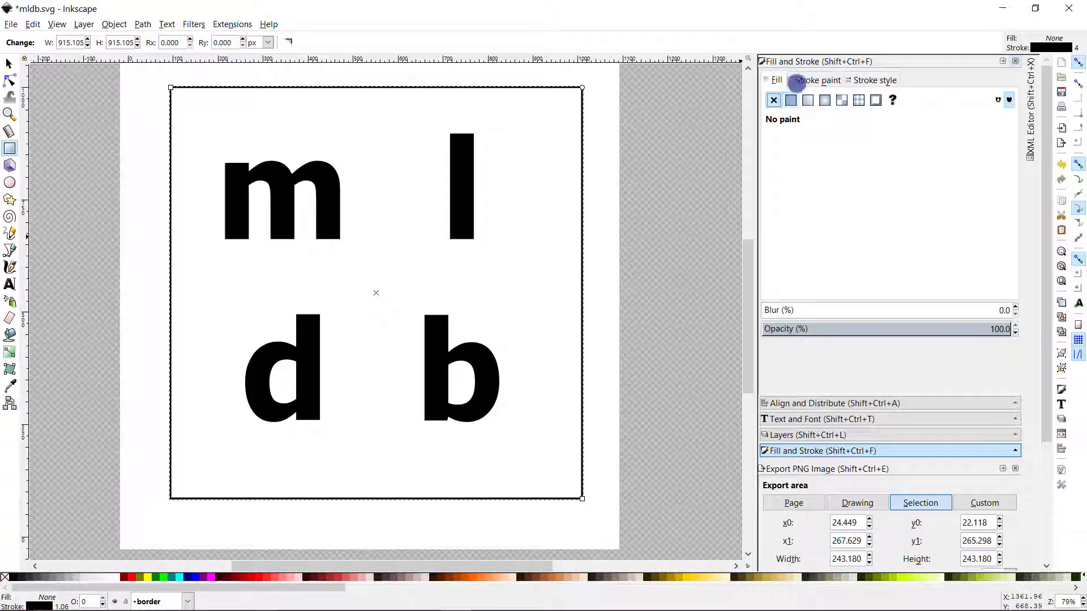
click(791, 101)
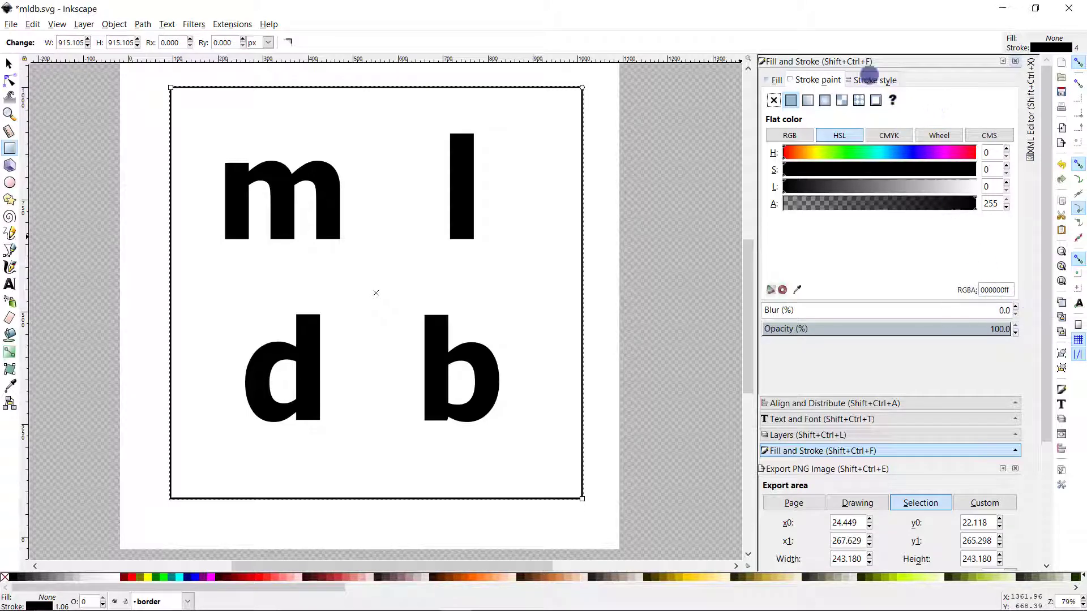
click(869, 78)
click(933, 99)
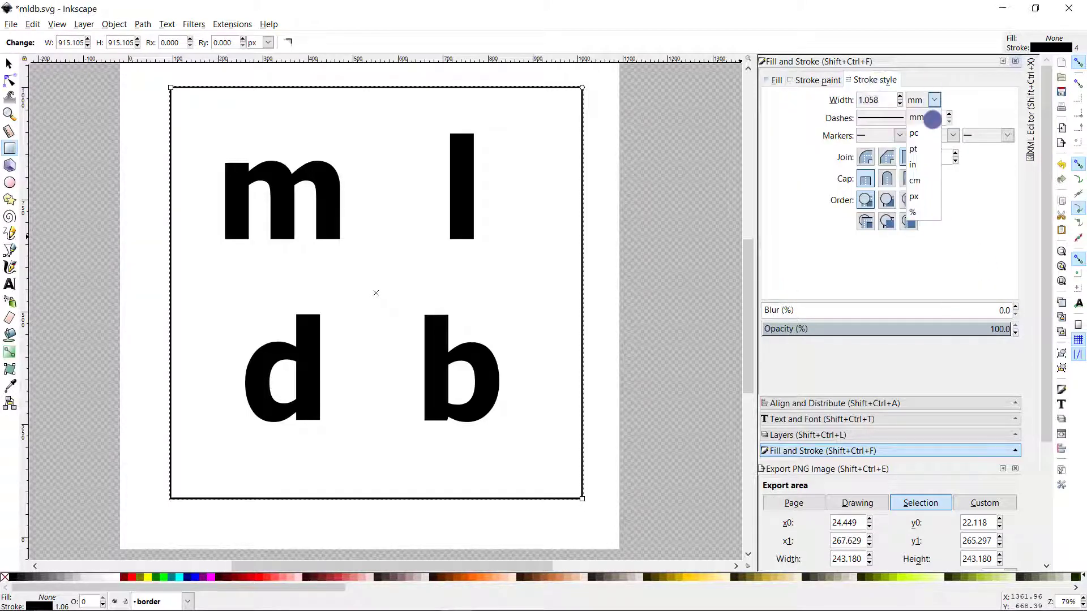
click(921, 195)
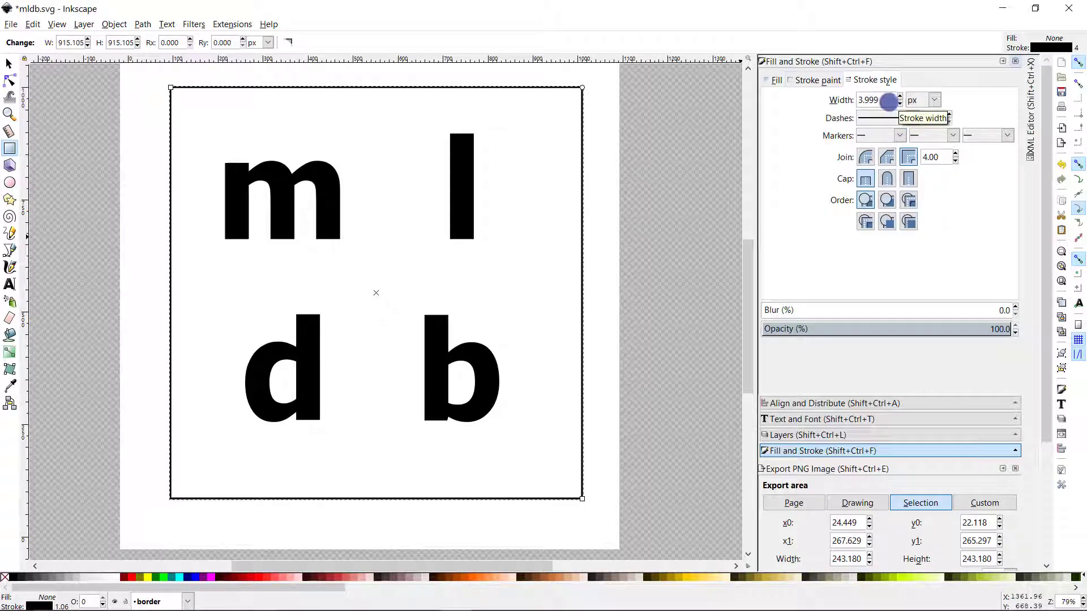
click(899, 97)
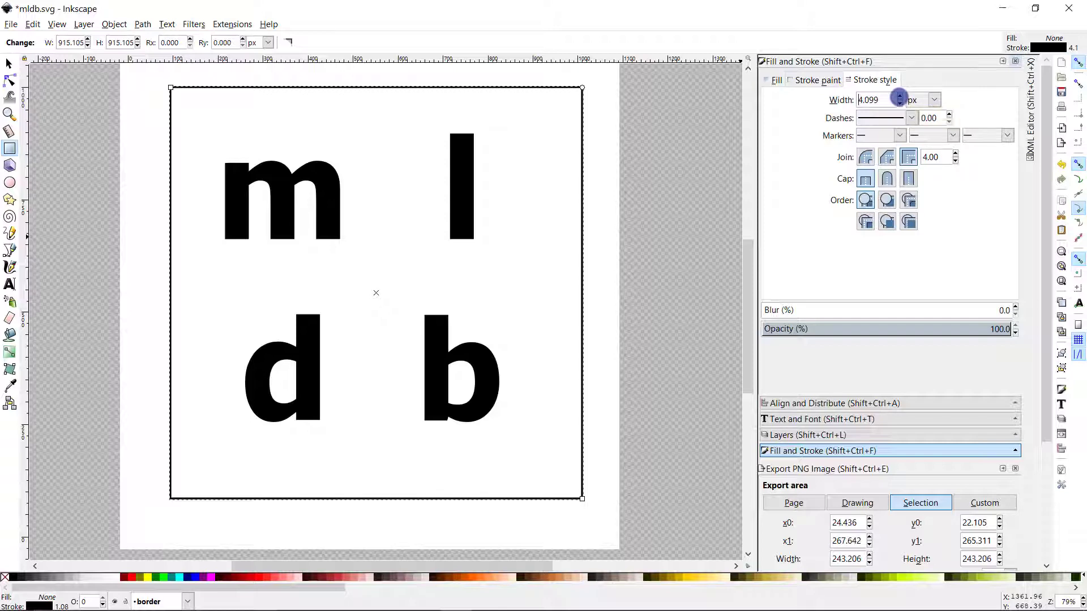
click(899, 97)
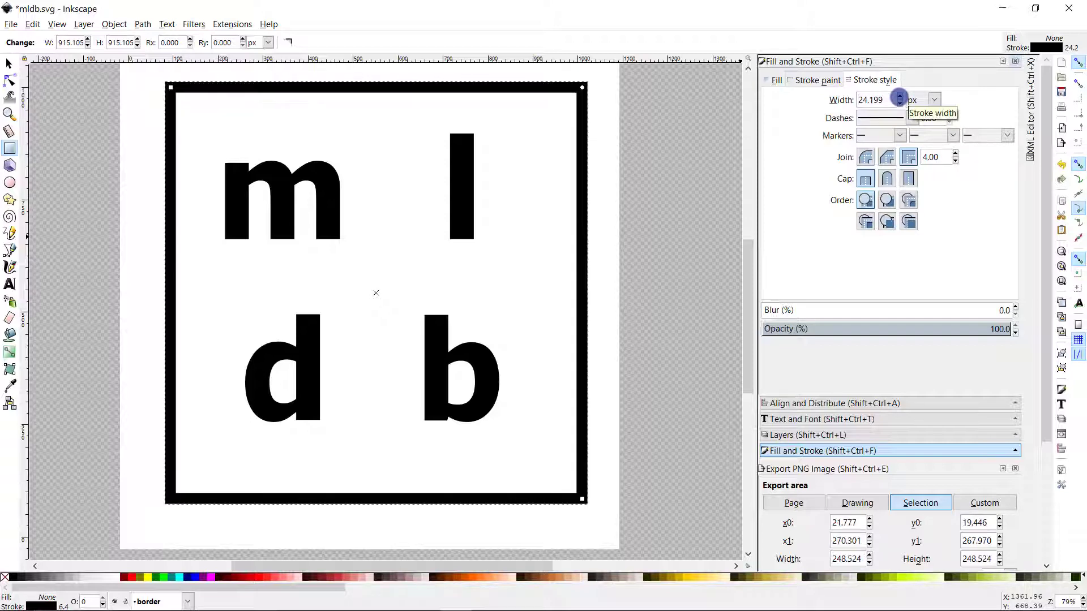
click(899, 97)
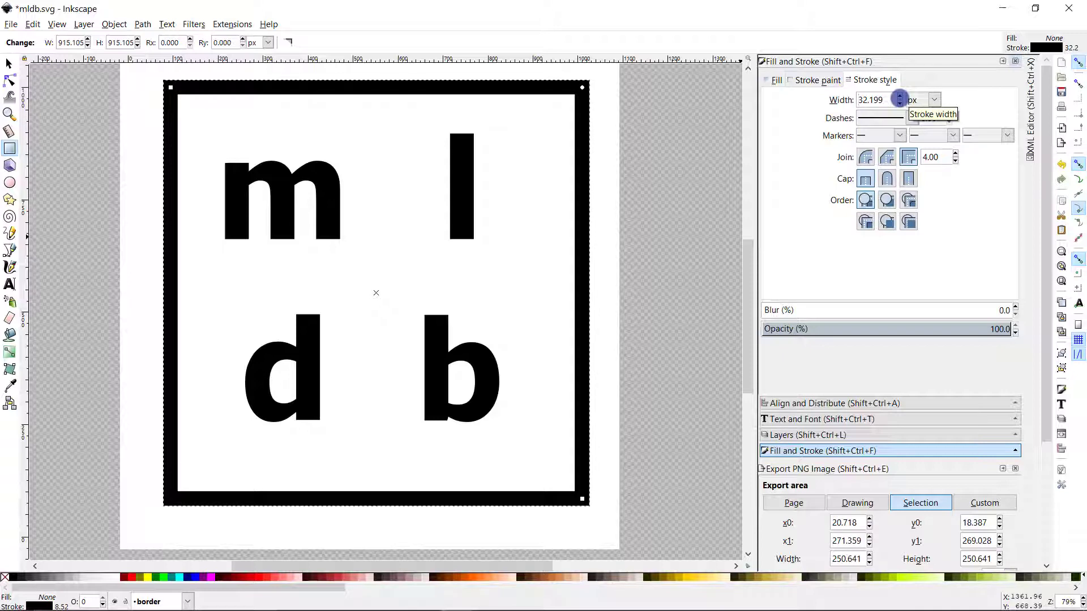
click(899, 96)
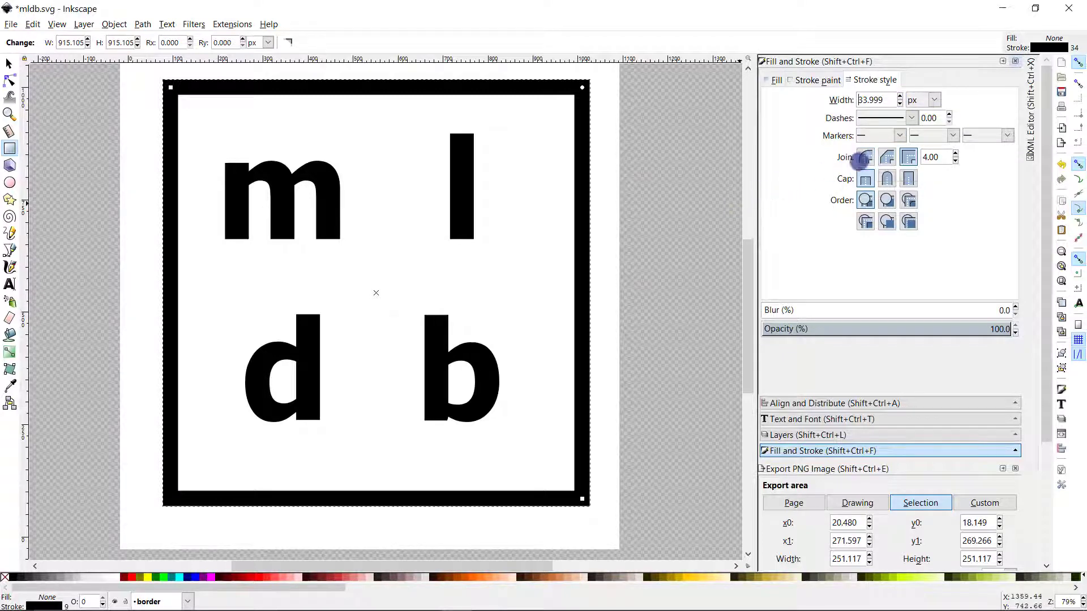
Step: Try round and bevel joins on the border square's stroke corners, and restore the miter join
click(865, 159)
click(865, 180)
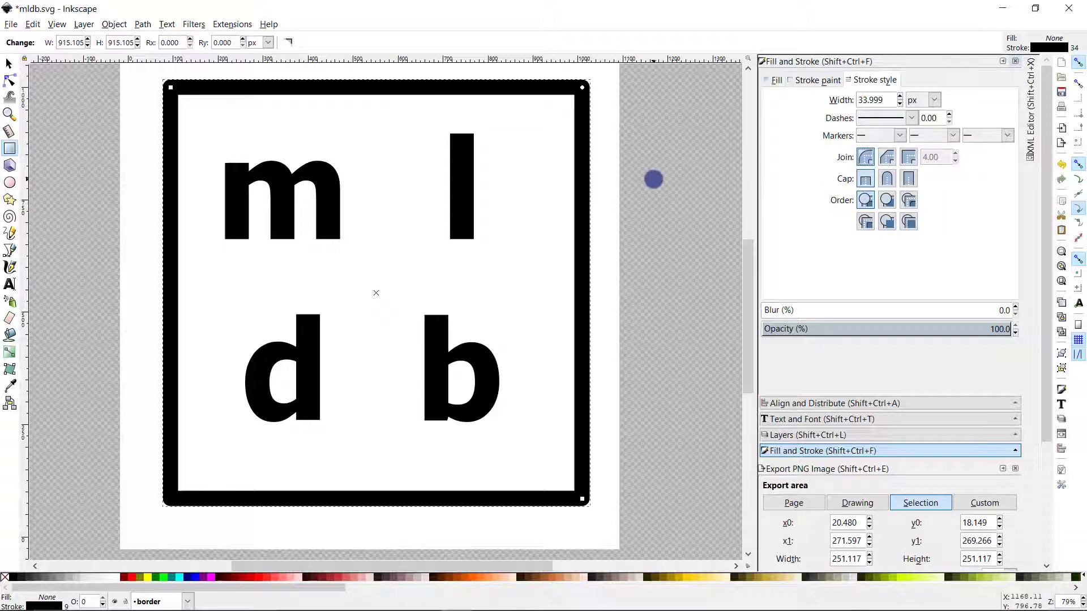
click(645, 181)
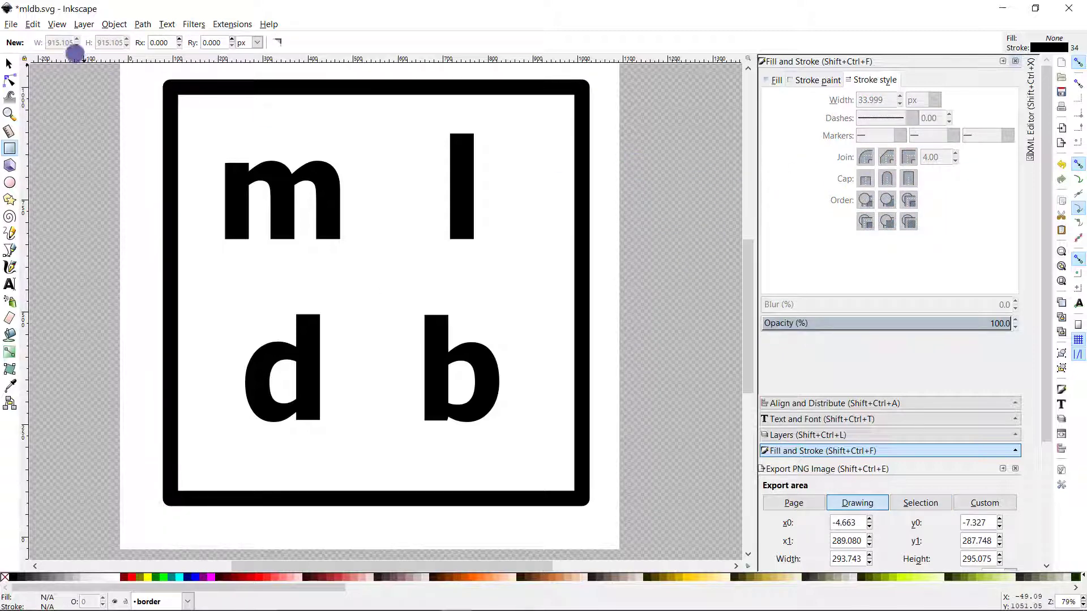
click(8, 64)
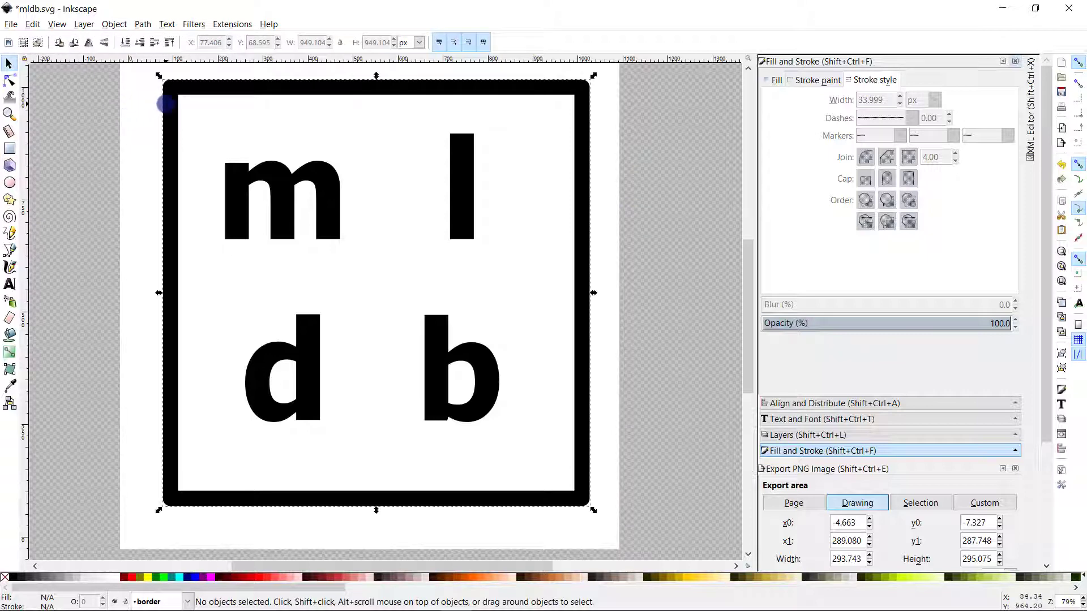
click(165, 104)
click(885, 179)
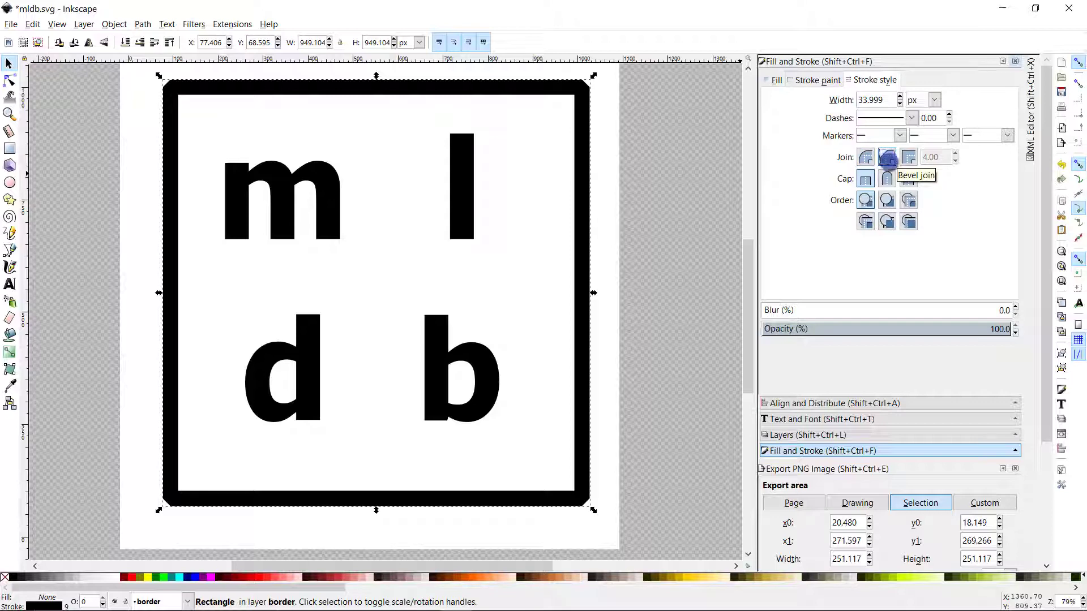
click(861, 159)
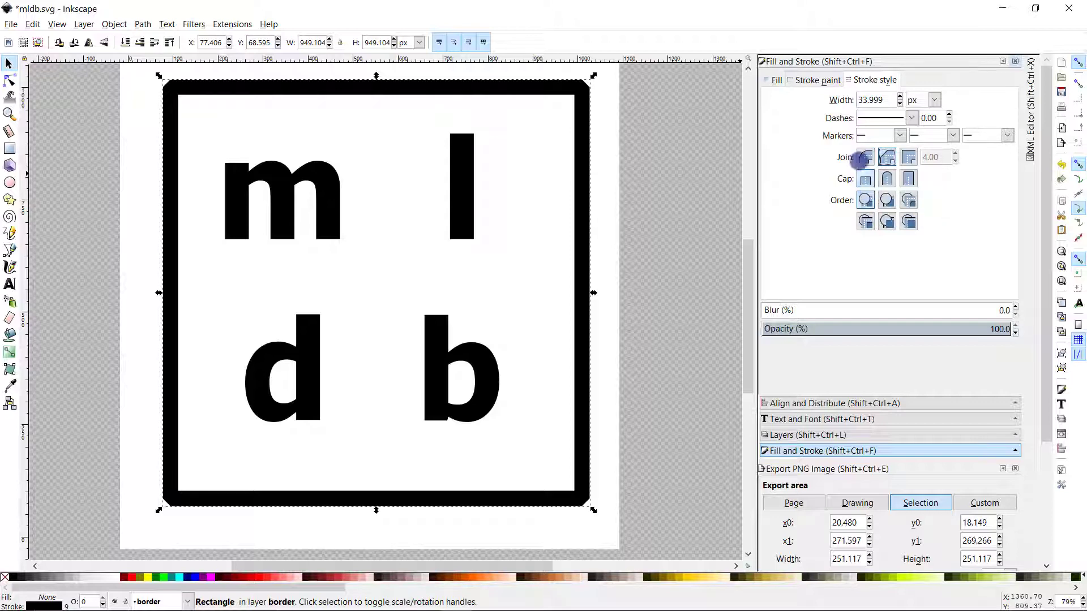
click(866, 157)
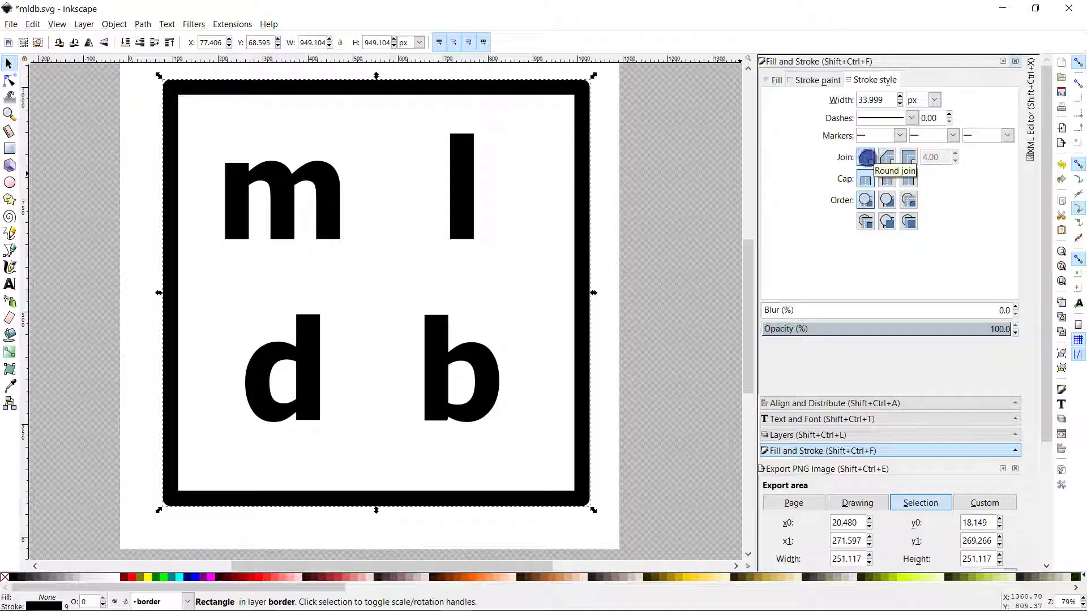
click(864, 158)
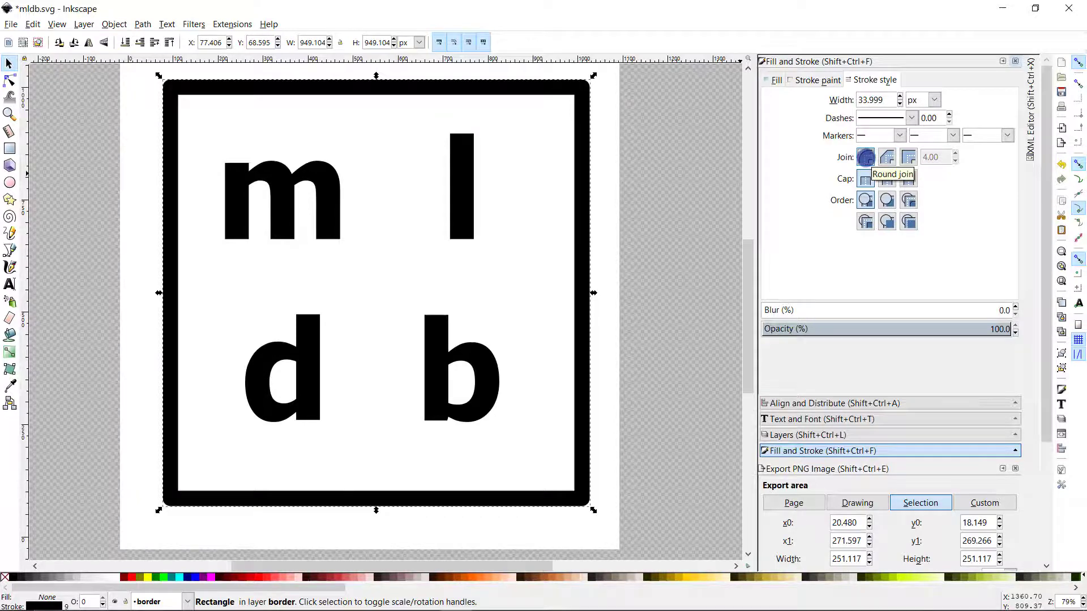
click(908, 157)
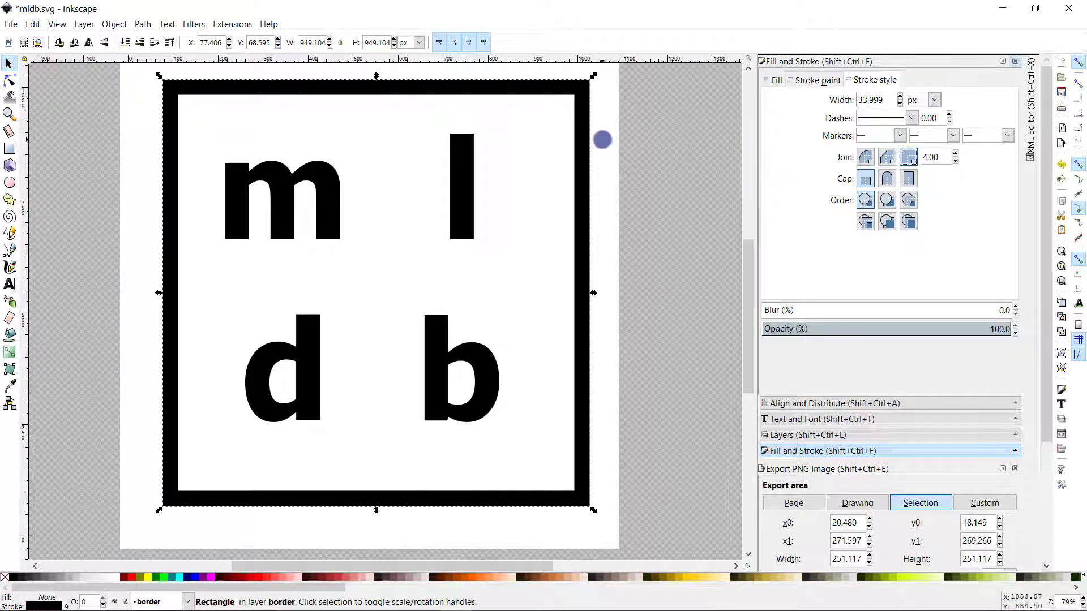
Step: Center the border square on the page both horizontally and vertically
click(603, 140)
scroll(625, 167, up, 2)
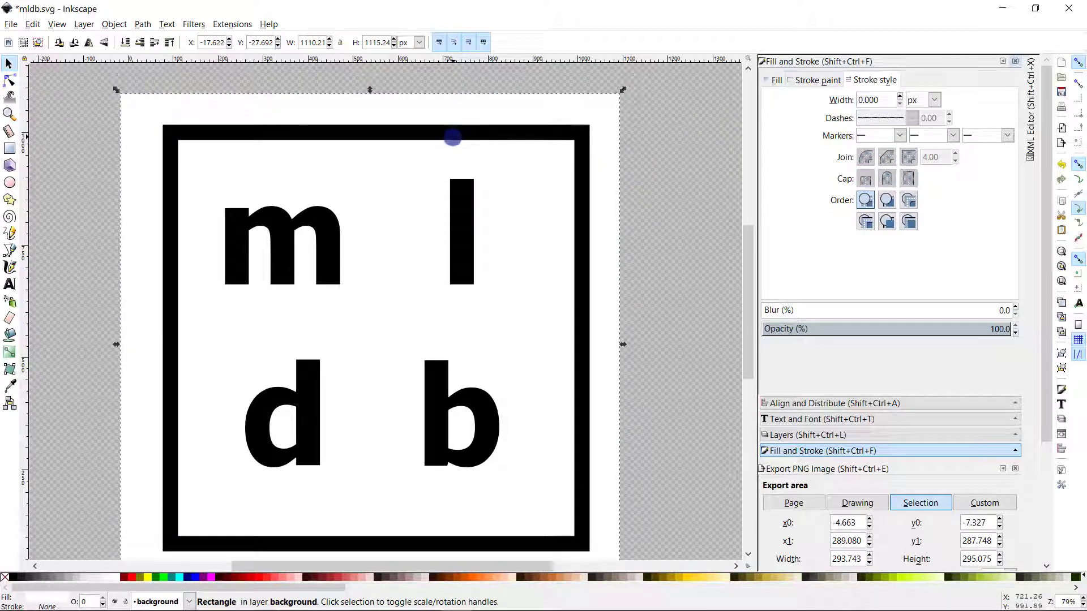
click(452, 137)
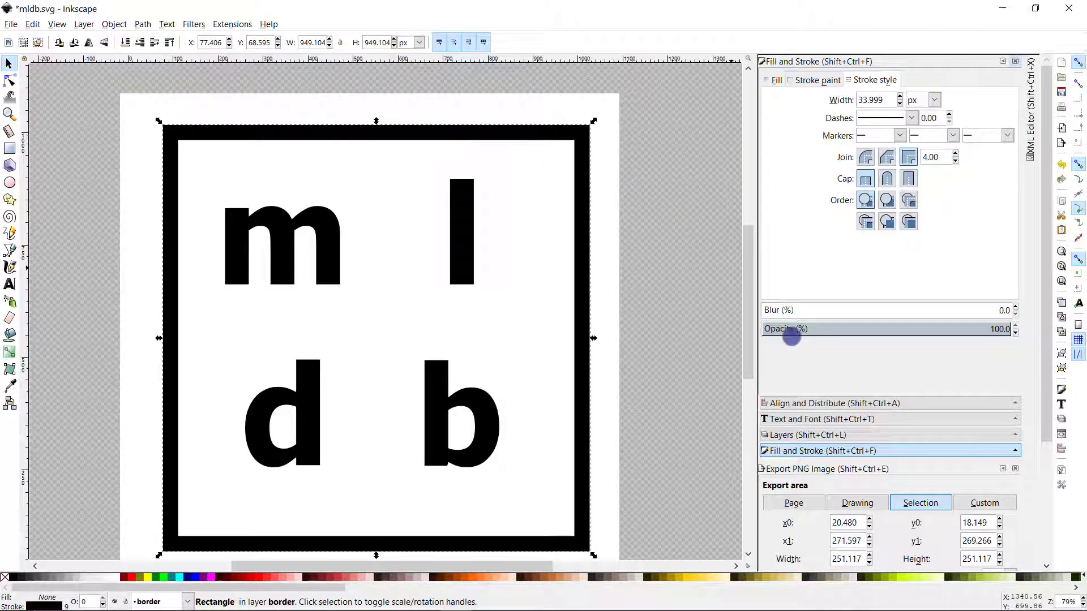
click(877, 403)
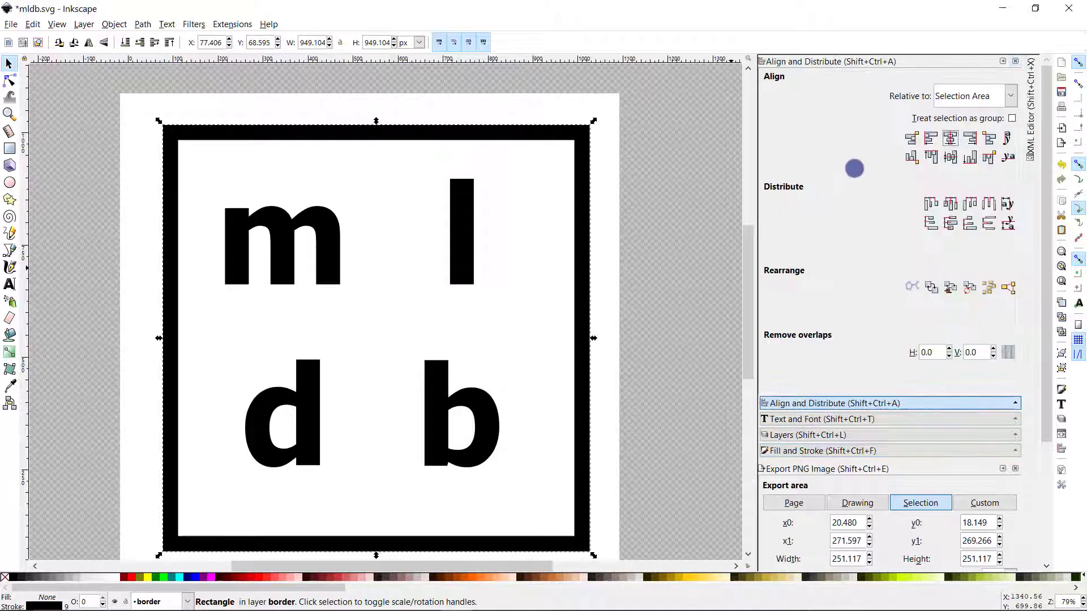
click(972, 97)
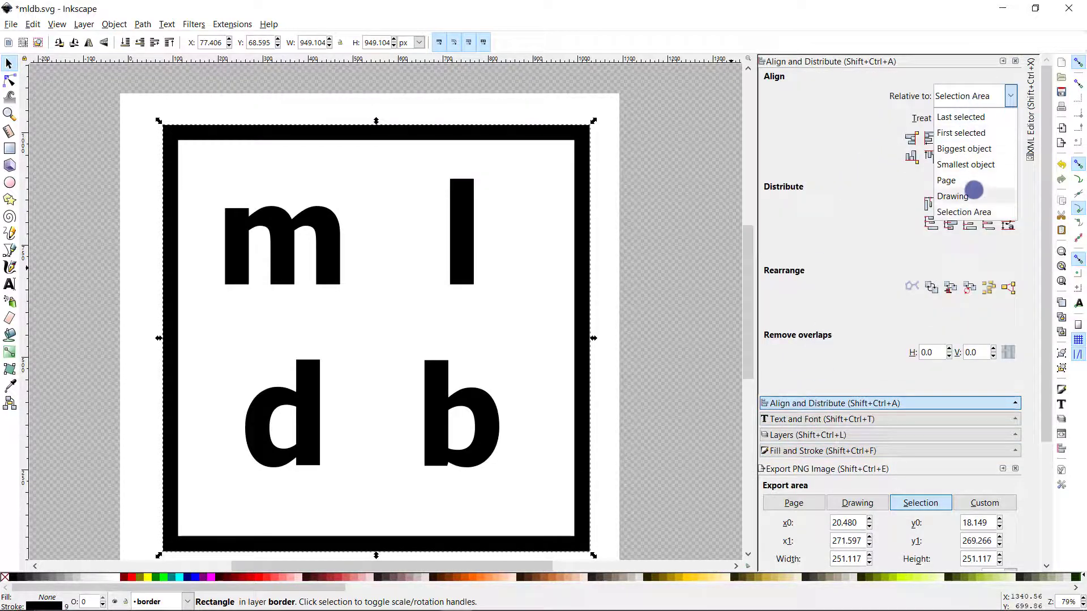
click(969, 180)
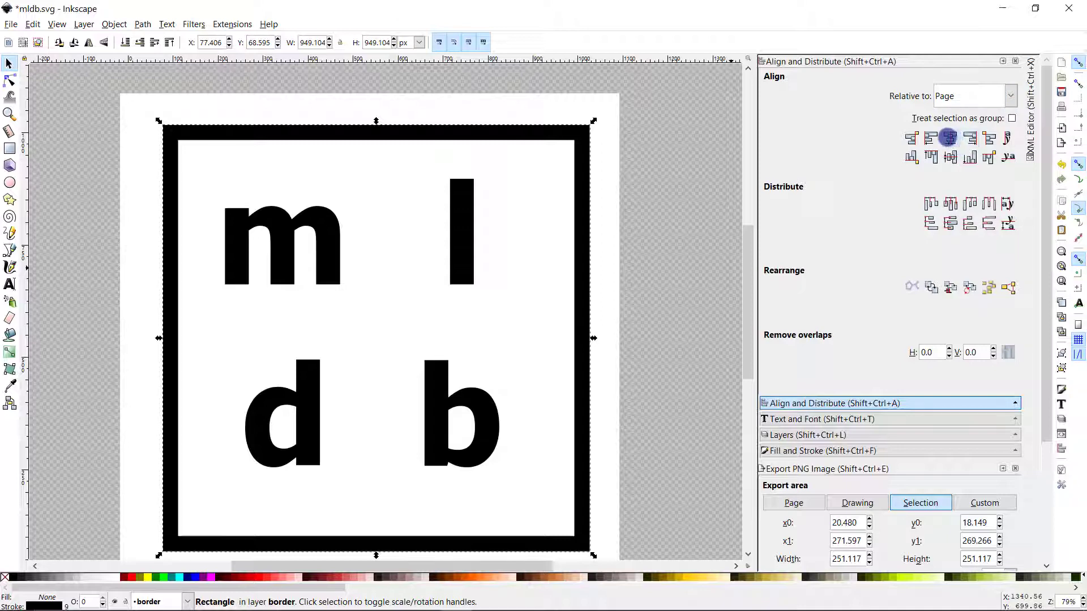
click(948, 138)
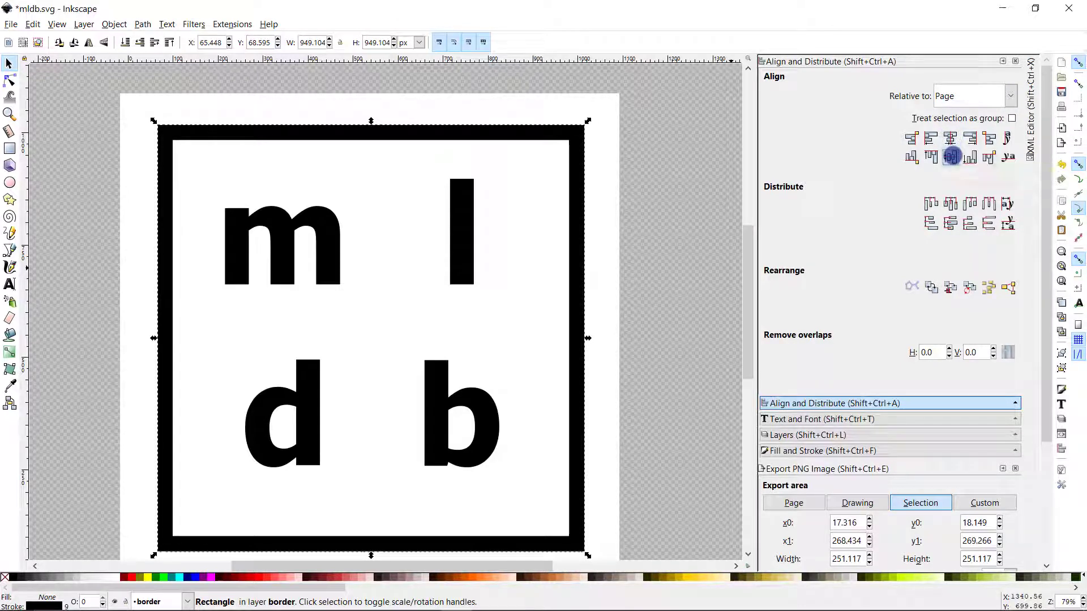
click(949, 157)
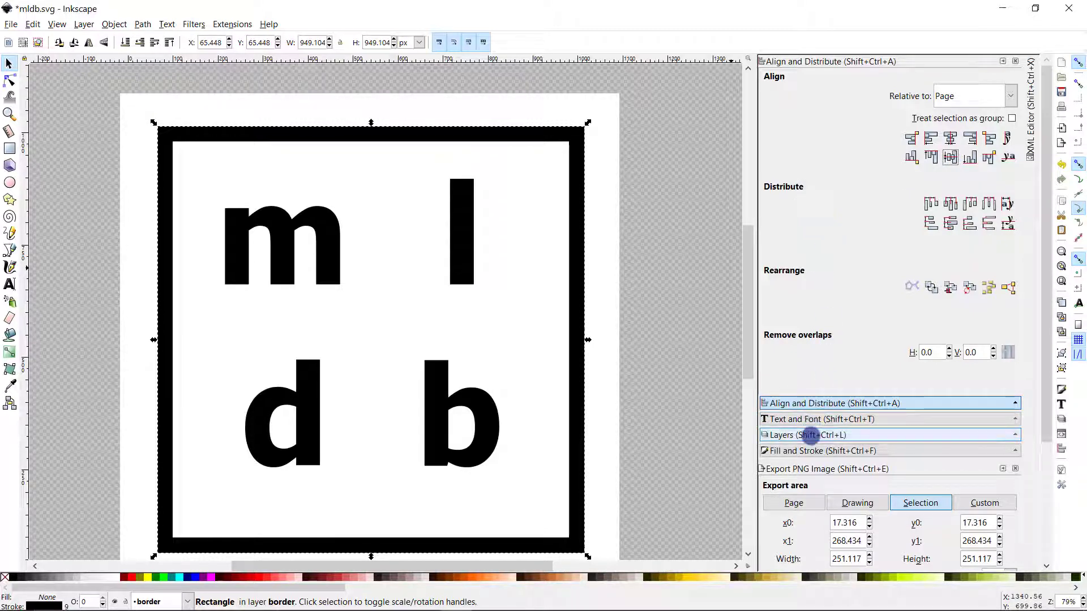
Step: Hide the background layer
click(810, 435)
click(767, 111)
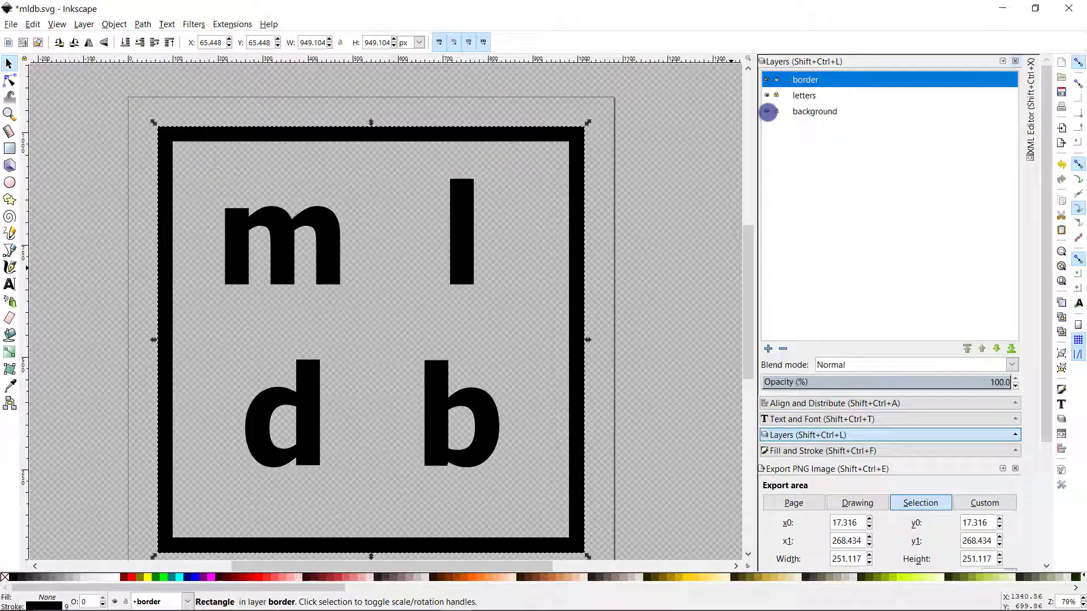
click(768, 112)
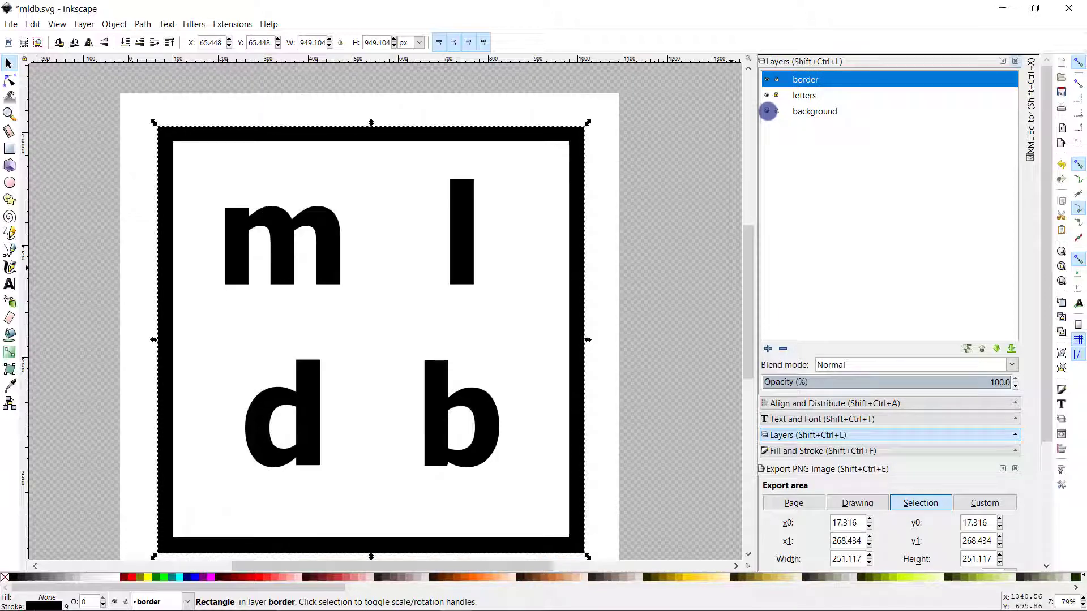
click(768, 111)
Step: Make letters the active layer and unlock it so its objects can be selected
click(209, 194)
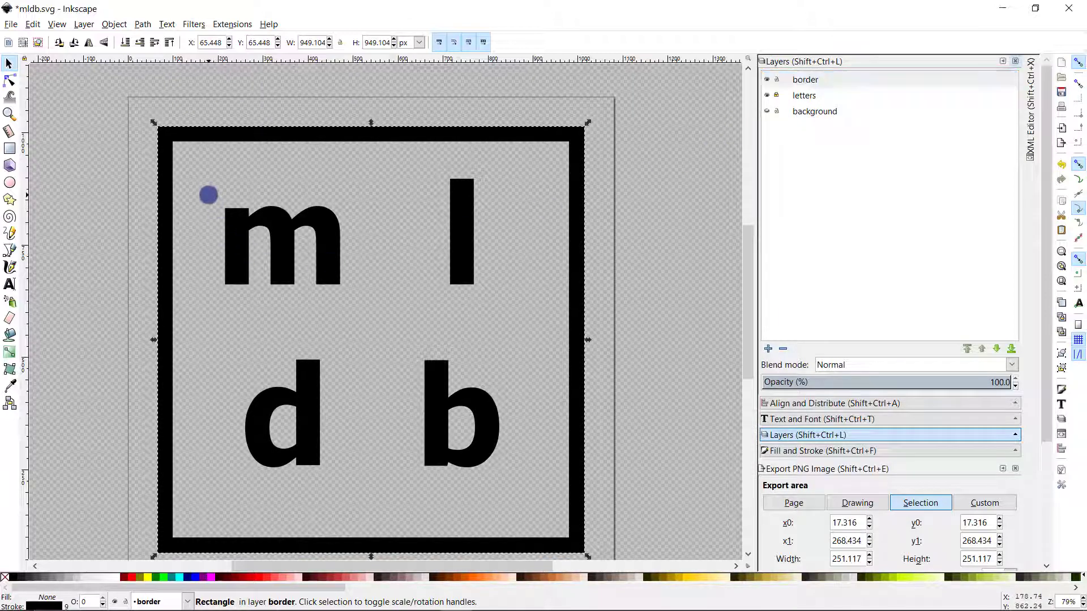
drag(199, 174, 531, 480)
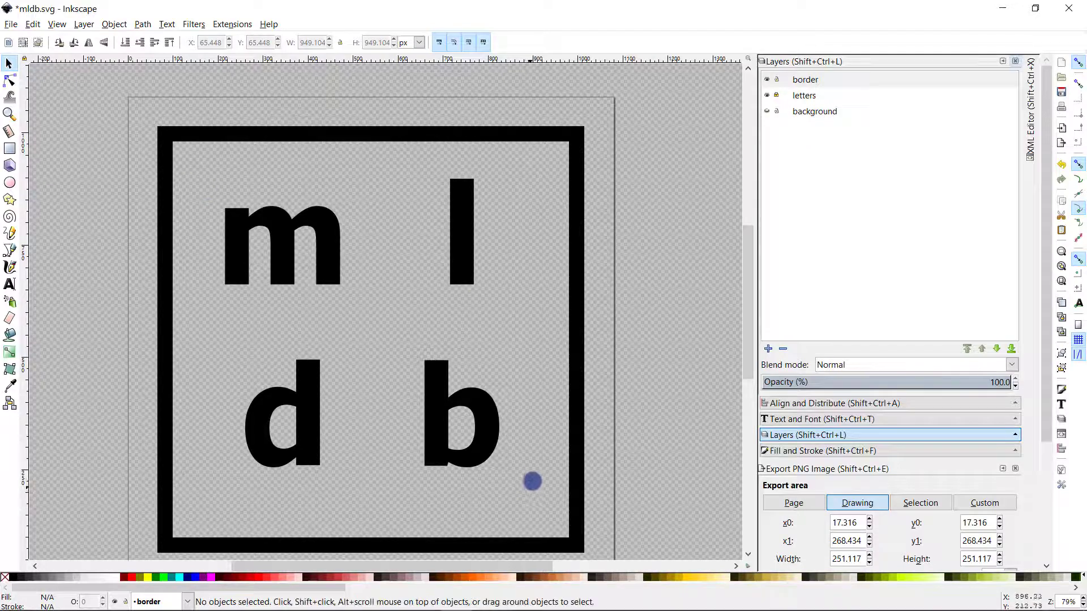
click(804, 95)
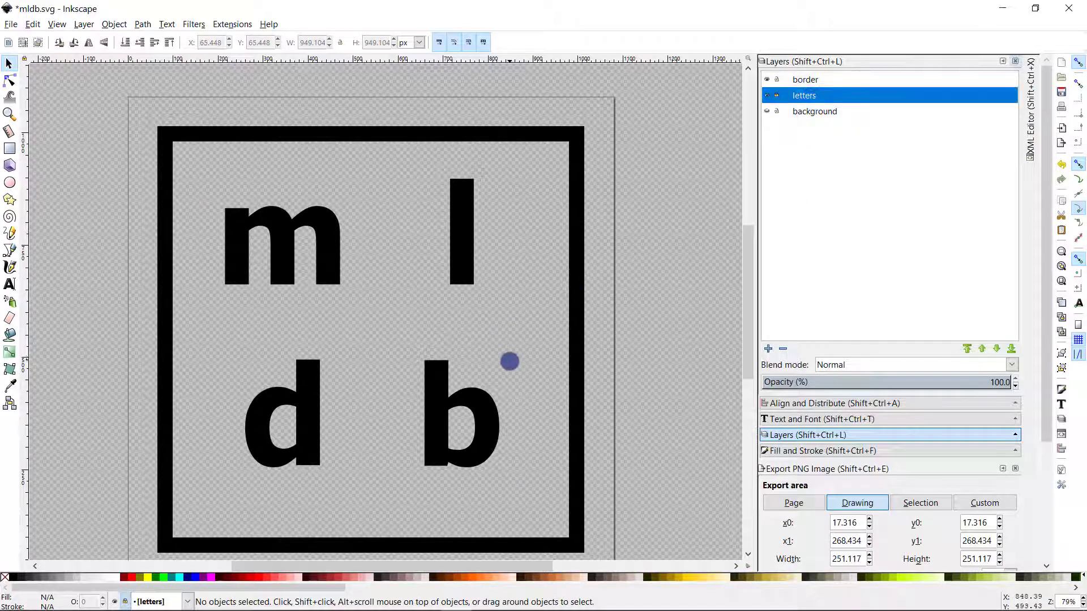
click(776, 95)
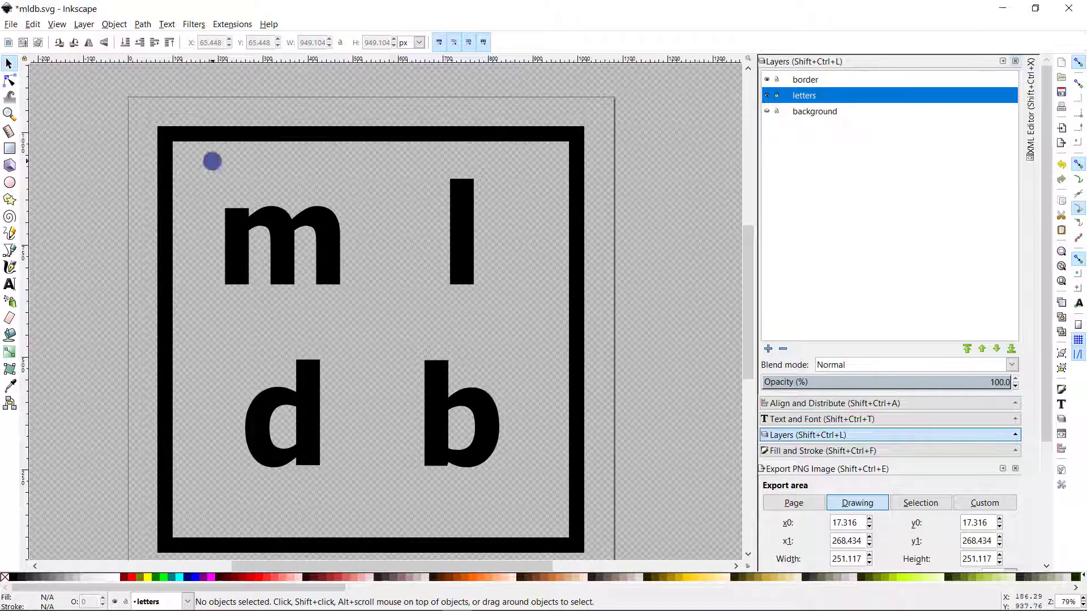
Step: Center the four letters on the page horizontally and vertically, treating the selection as a group
drag(212, 161, 515, 495)
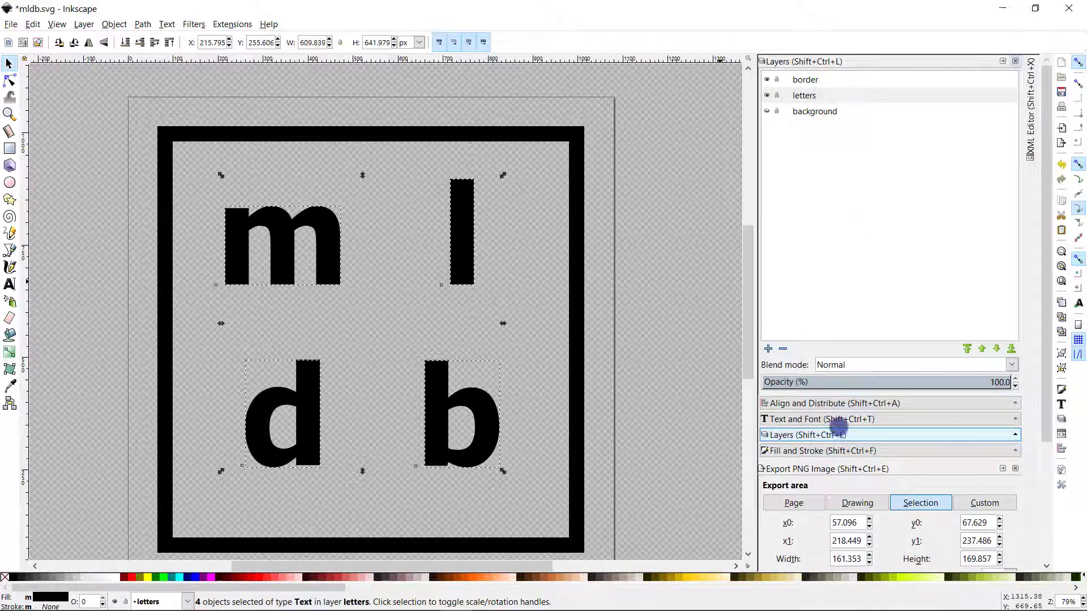
click(874, 403)
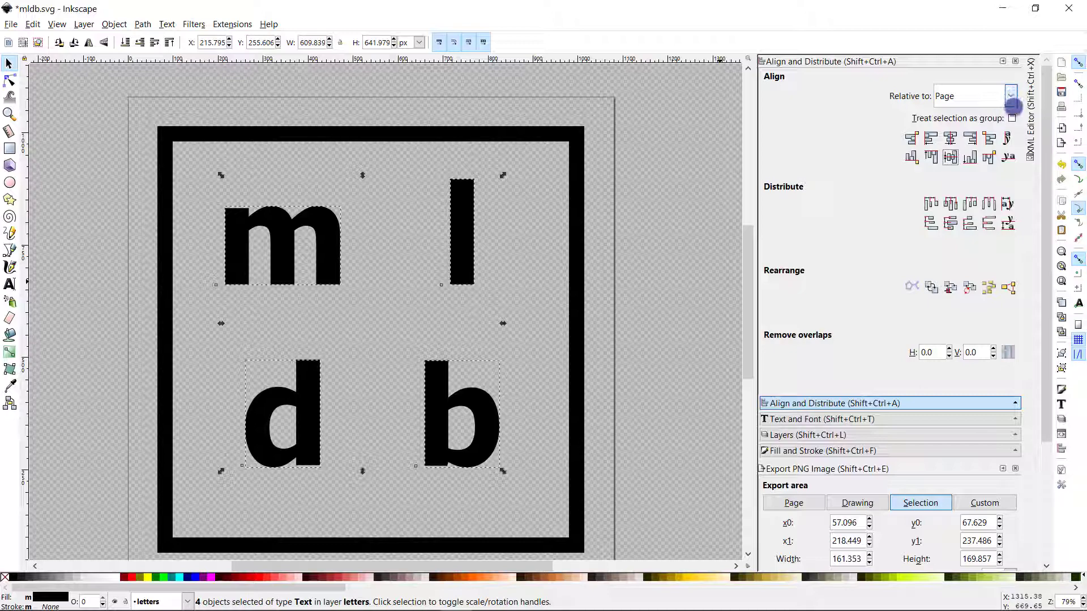
click(1012, 118)
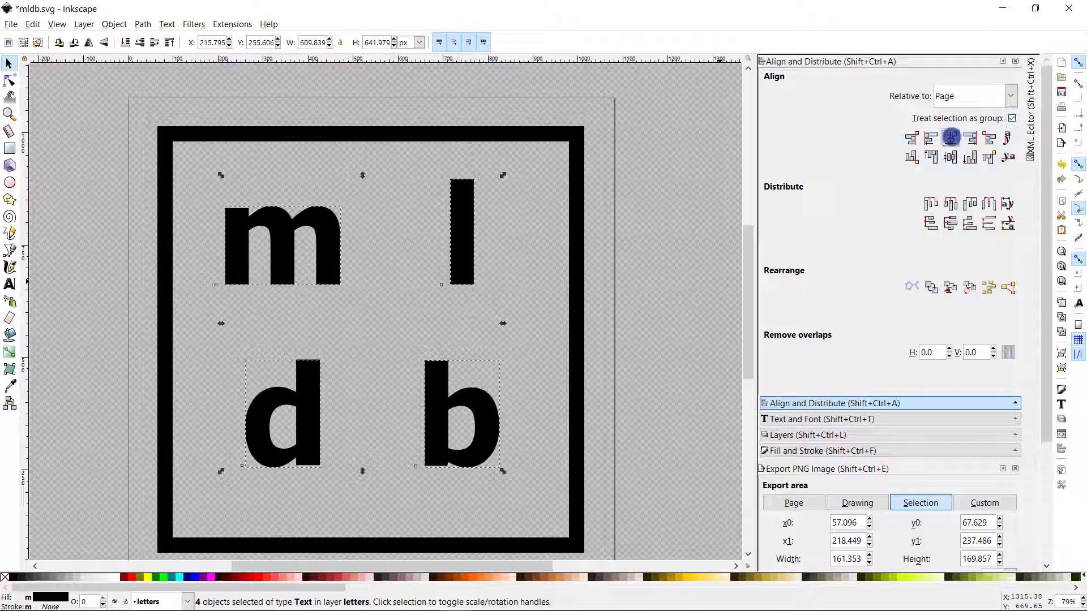
click(950, 137)
click(950, 157)
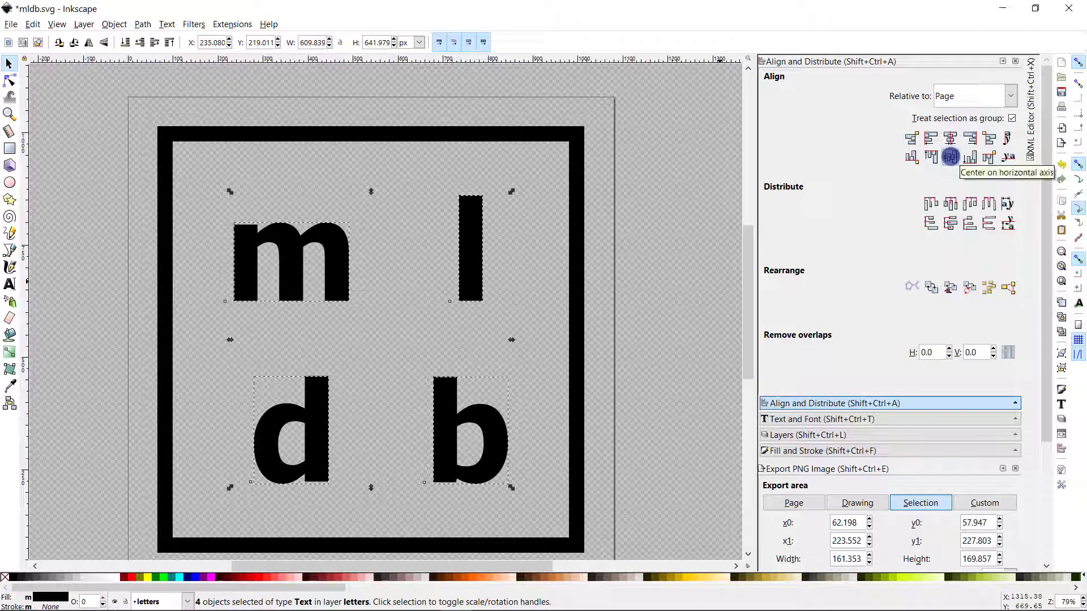
click(549, 225)
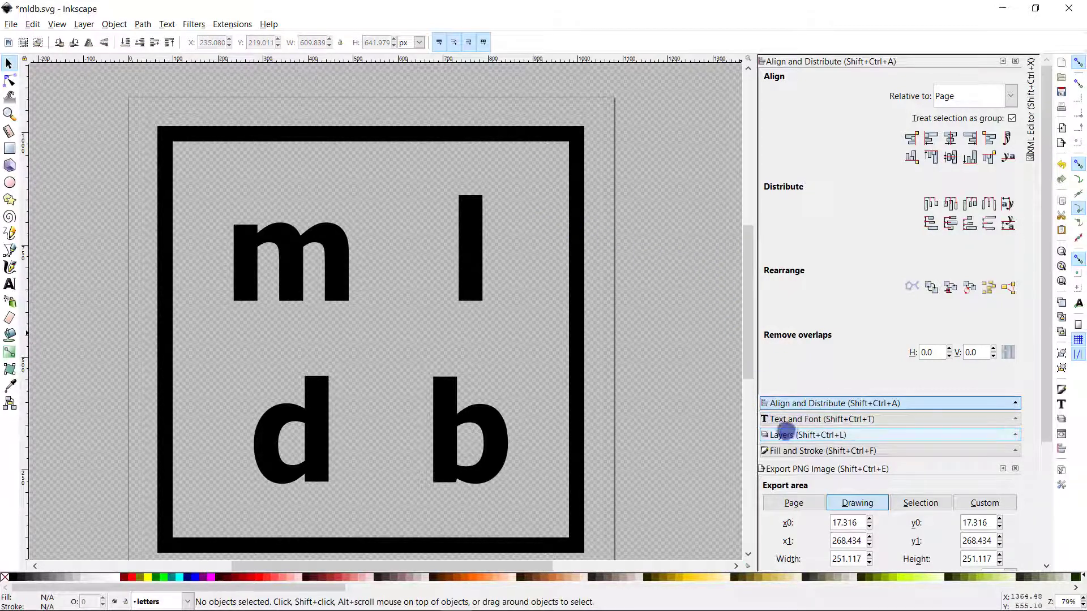
Step: Make the background layer visible again
click(784, 435)
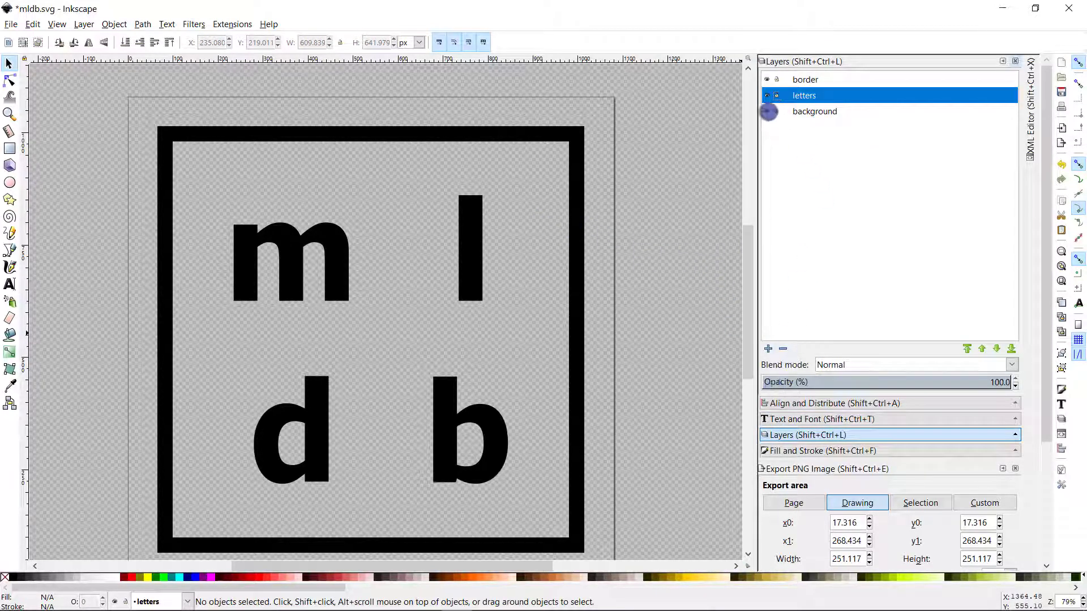
click(767, 111)
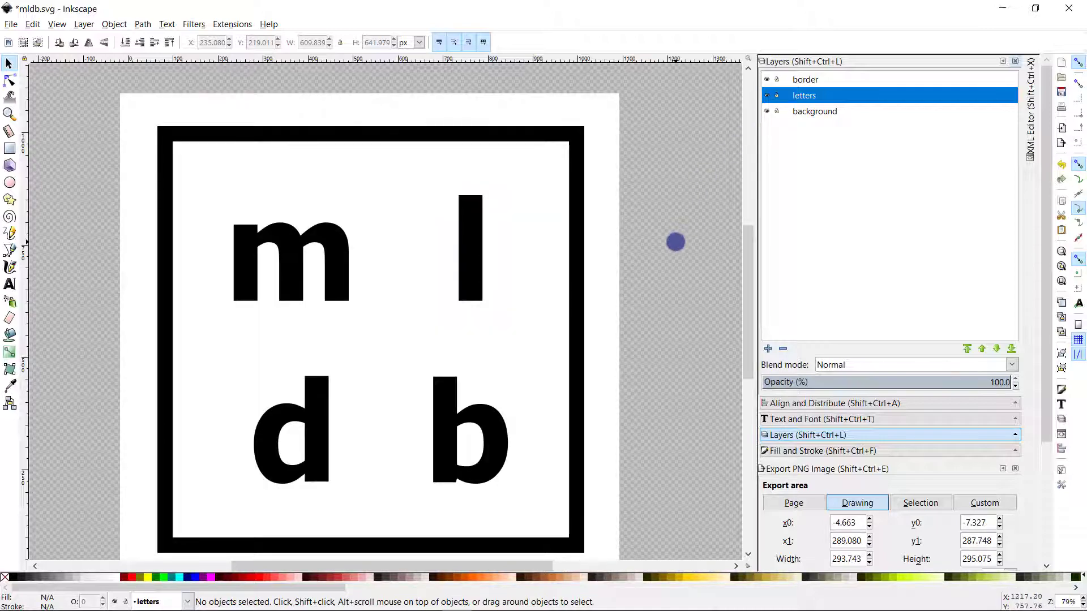
double_click(676, 242)
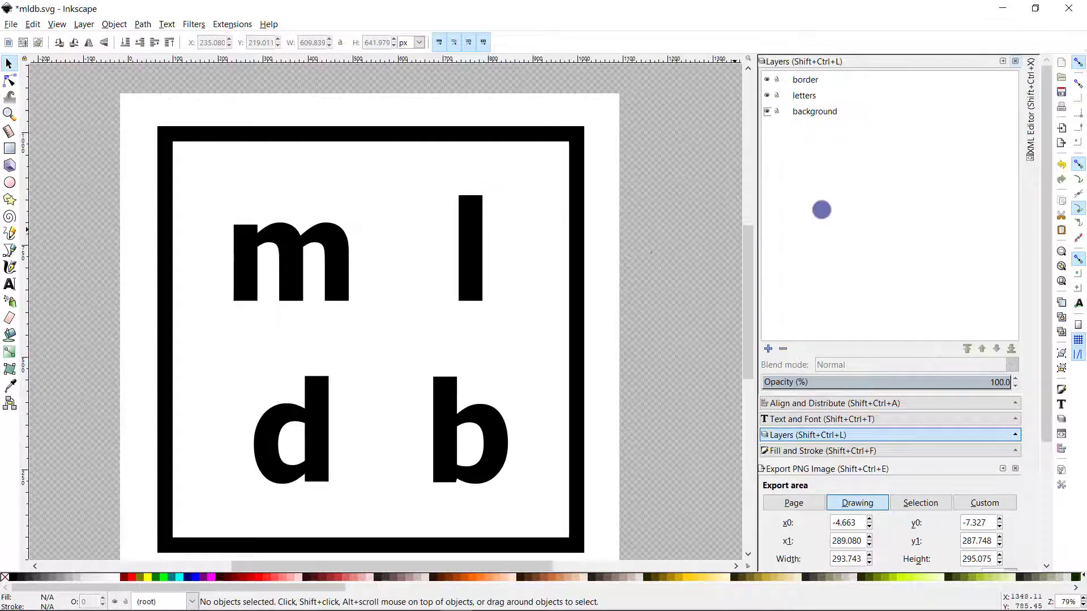
Step: Make background the active layer with nothing selected
click(808, 111)
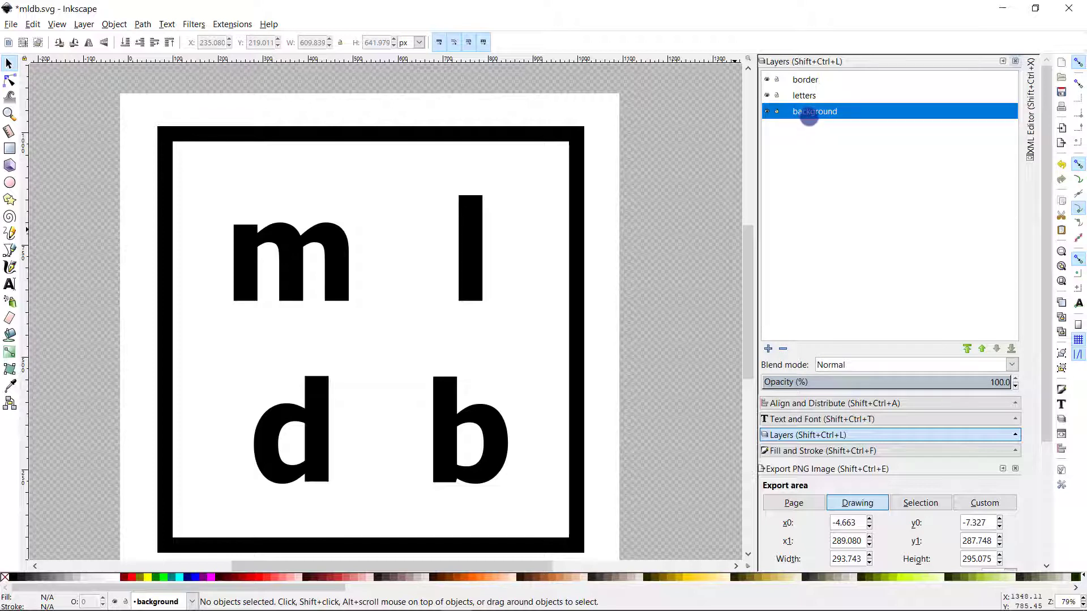
text(---)
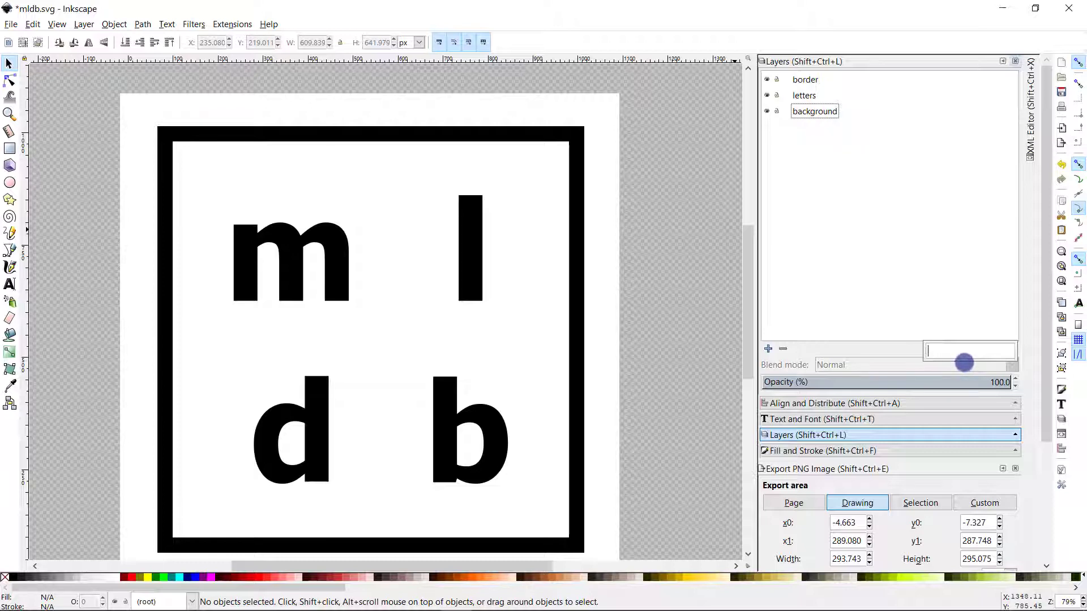
click(619, 296)
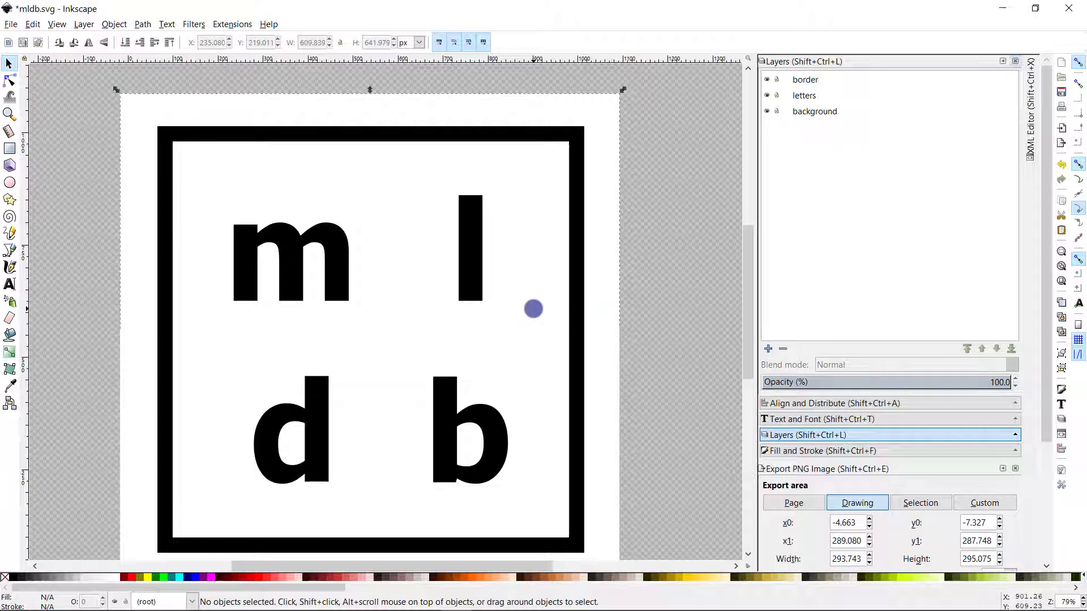
click(533, 308)
click(651, 292)
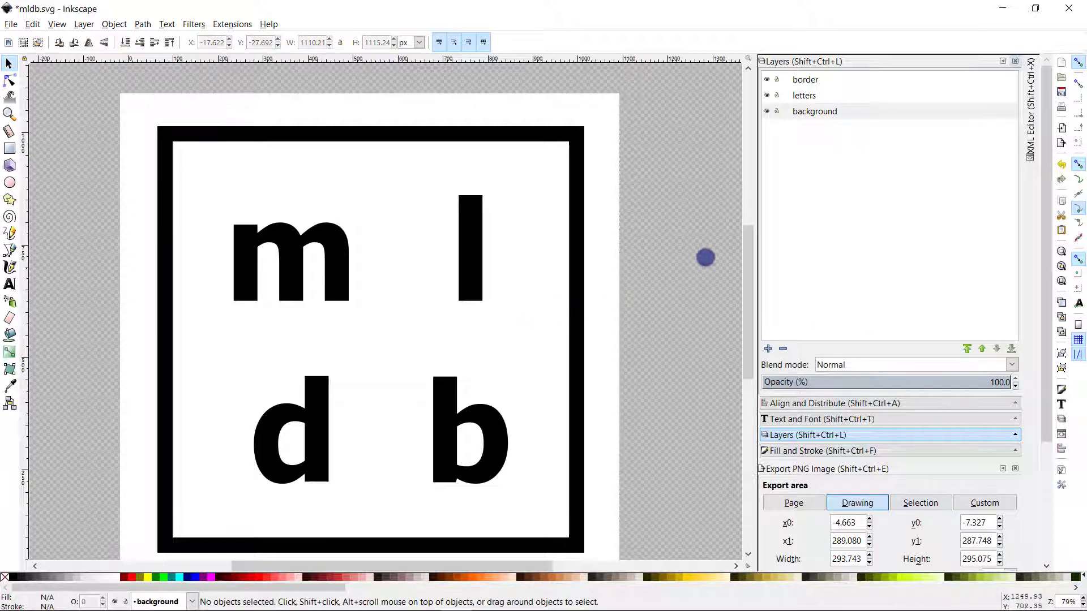
Step: Draw a second rectangle, about 831 by 827 px, just inside the thick border and around the letters
key(minus)
key(minus)
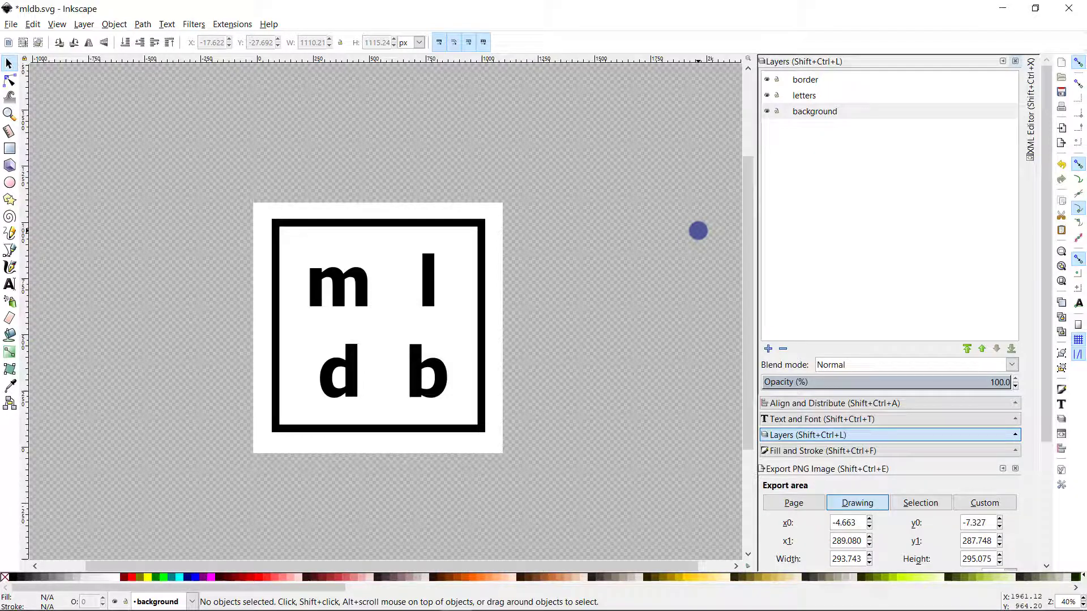
key(plus)
key(plus)
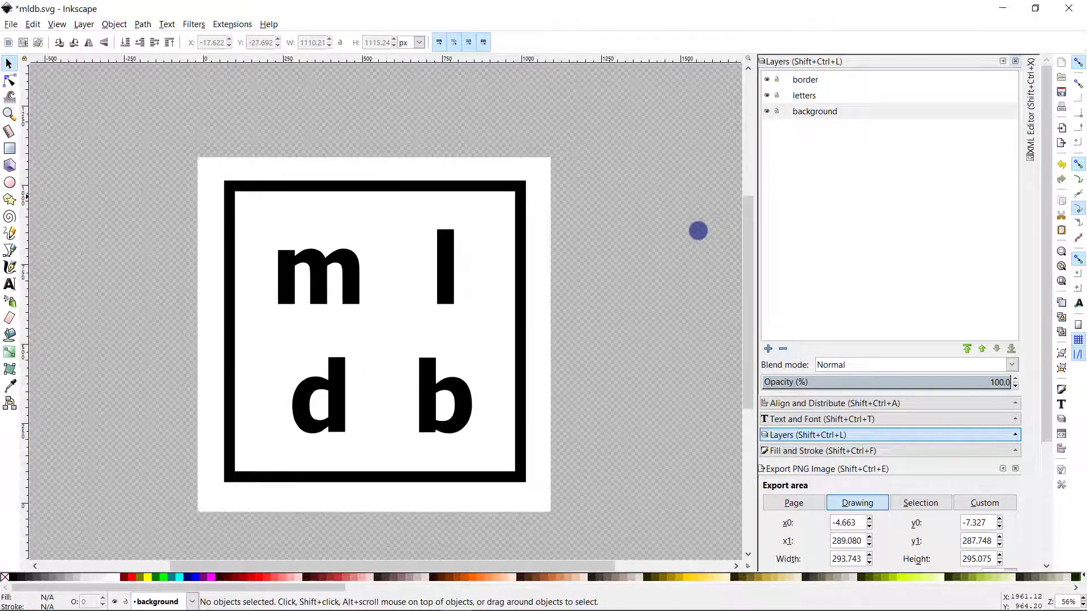
click(9, 148)
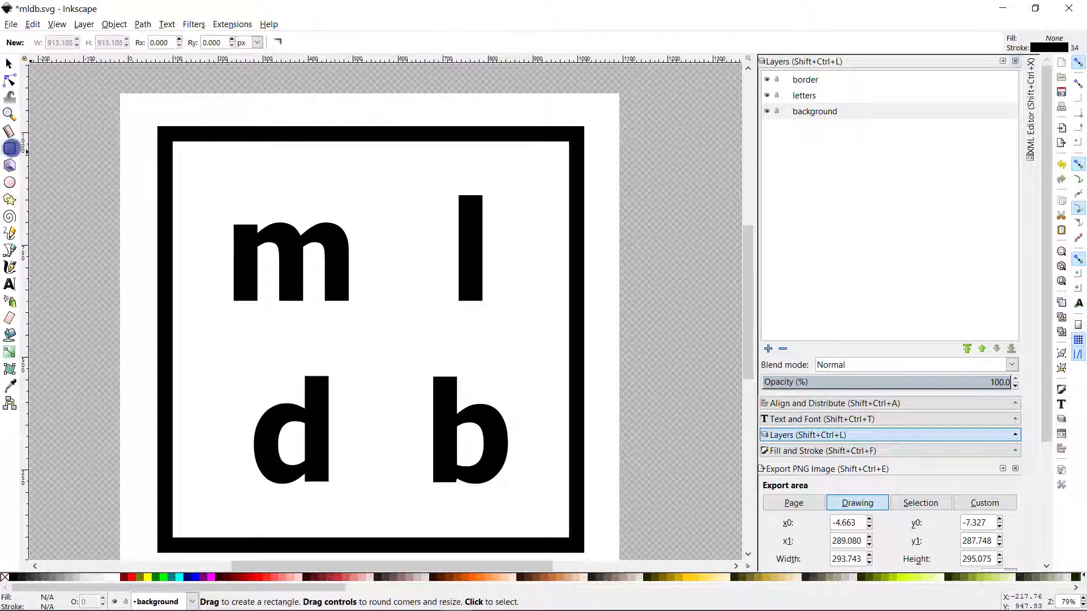
drag(185, 155, 558, 526)
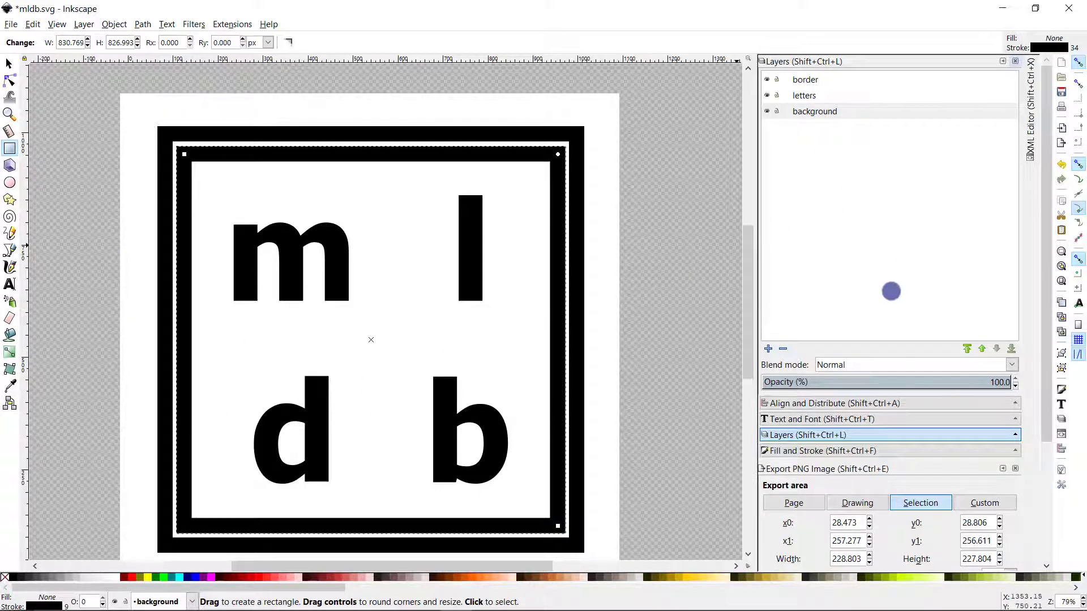
Step: Reduce the inner rectangle's stroke width to 10.799 px
click(898, 449)
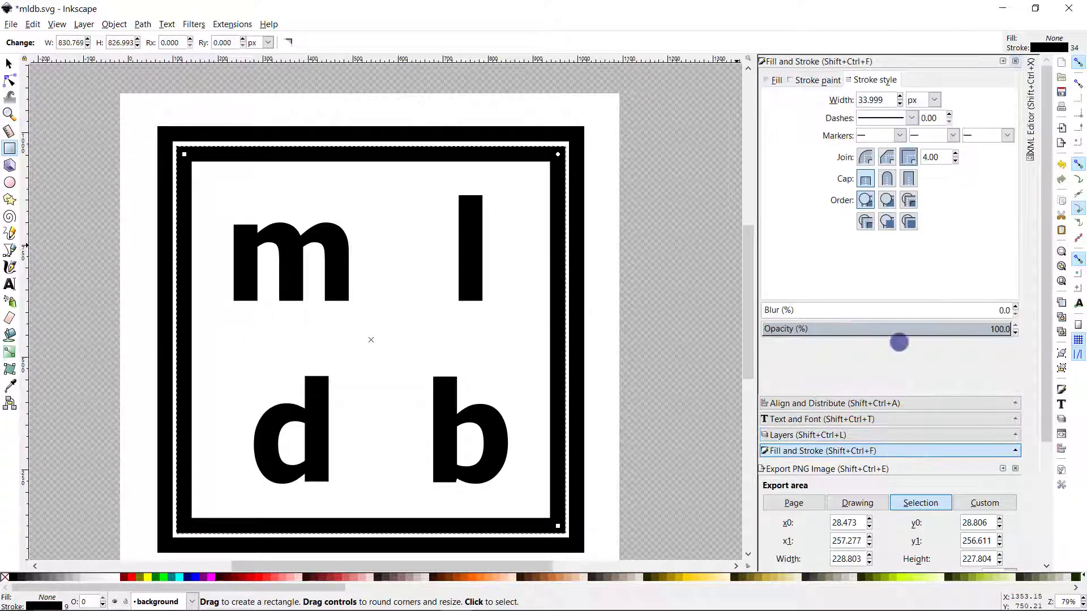
click(900, 104)
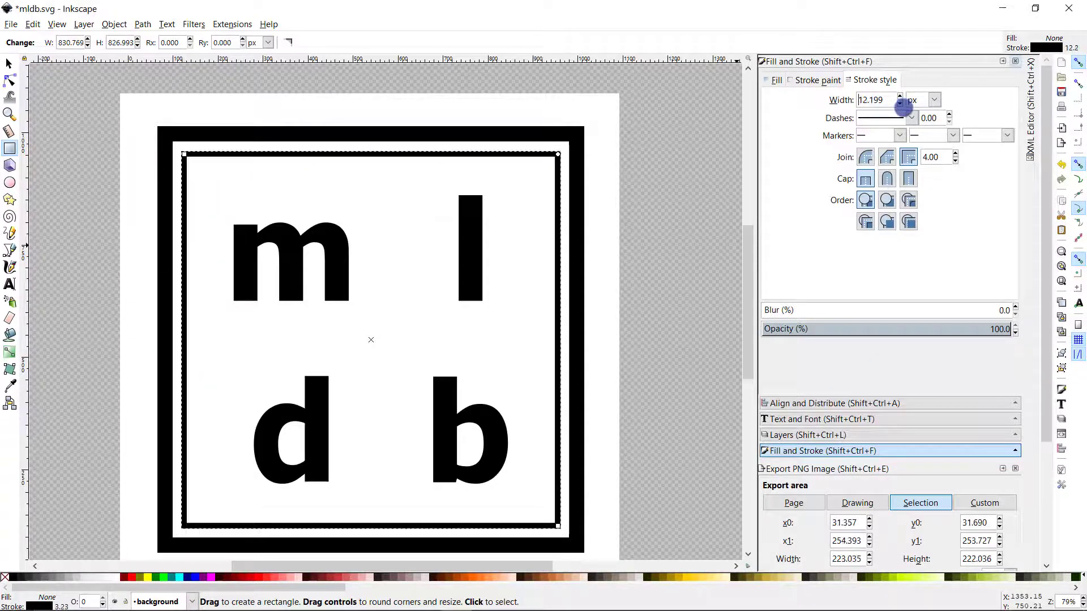
click(899, 103)
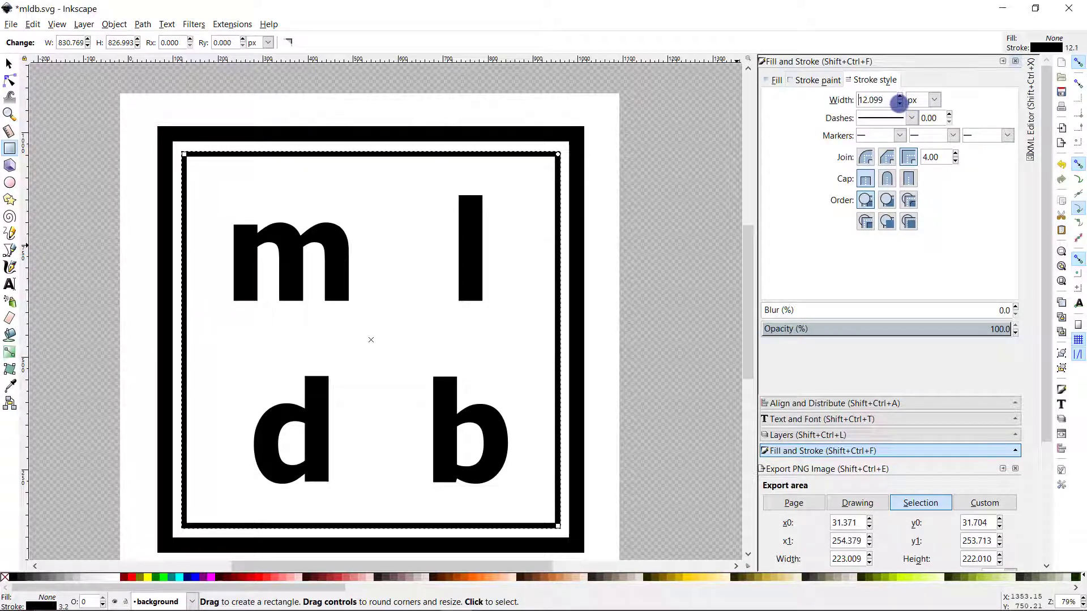
click(899, 103)
click(899, 103)
click(899, 103)
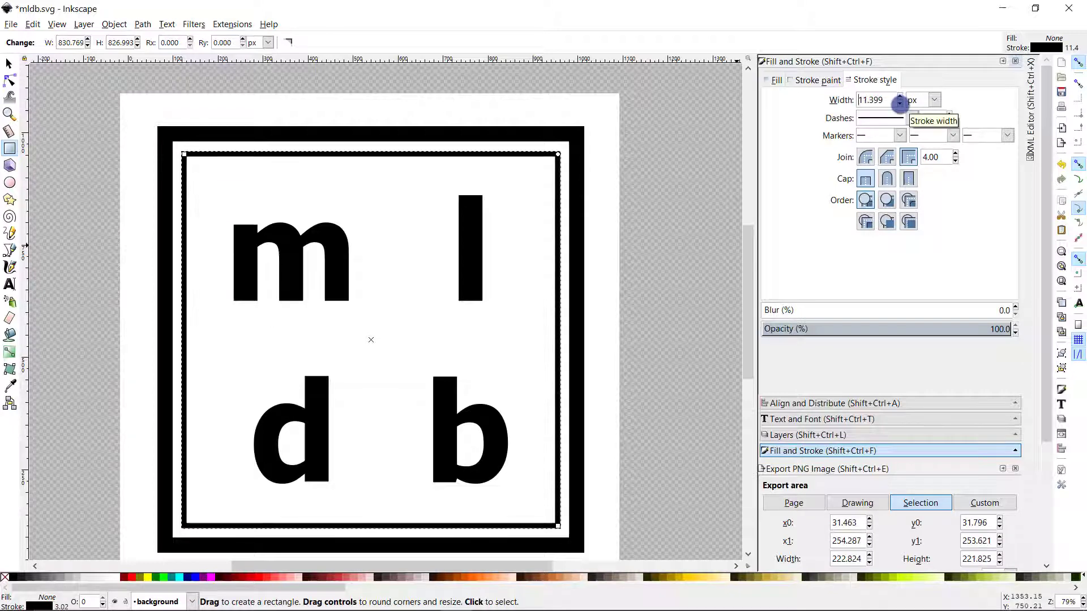
click(899, 103)
click(899, 103)
click(899, 103)
click(900, 103)
click(899, 103)
click(899, 103)
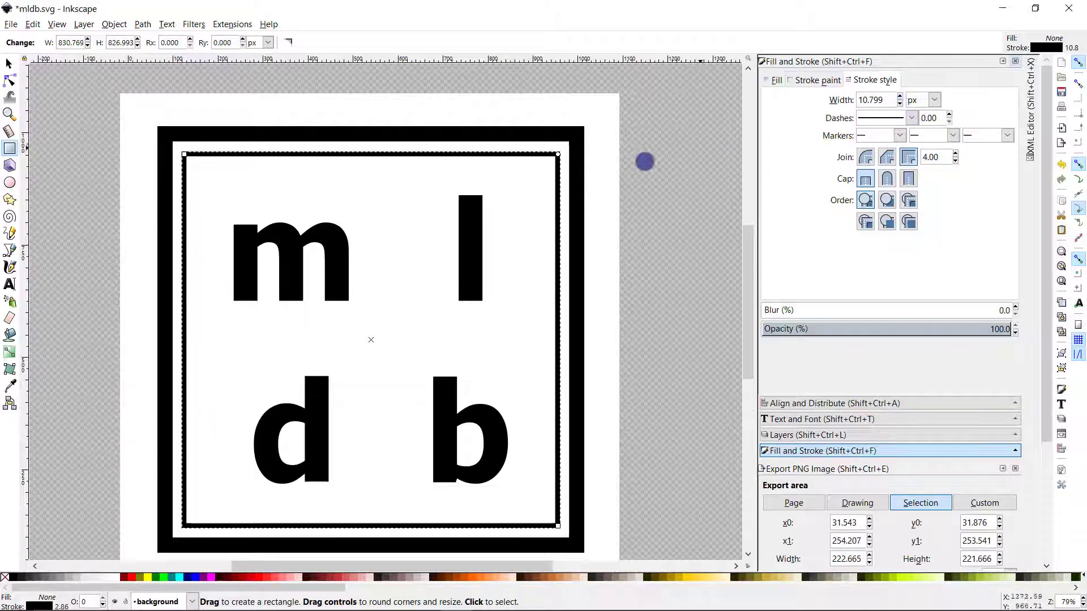
click(717, 203)
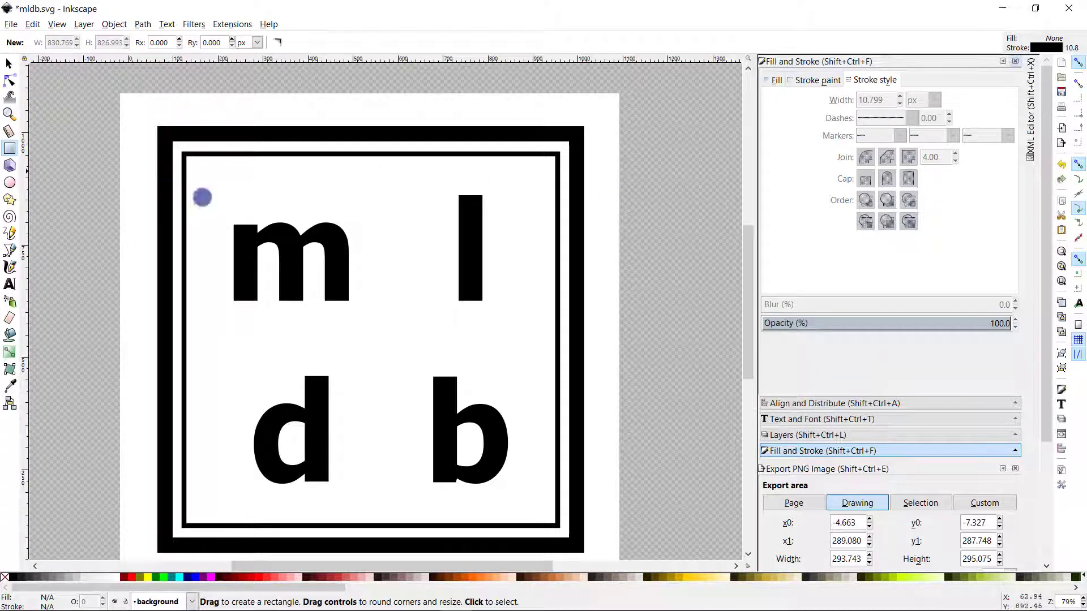
Step: Center the inner rectangle on the page's horizontal axis and turn off treating the selection as a group
click(8, 61)
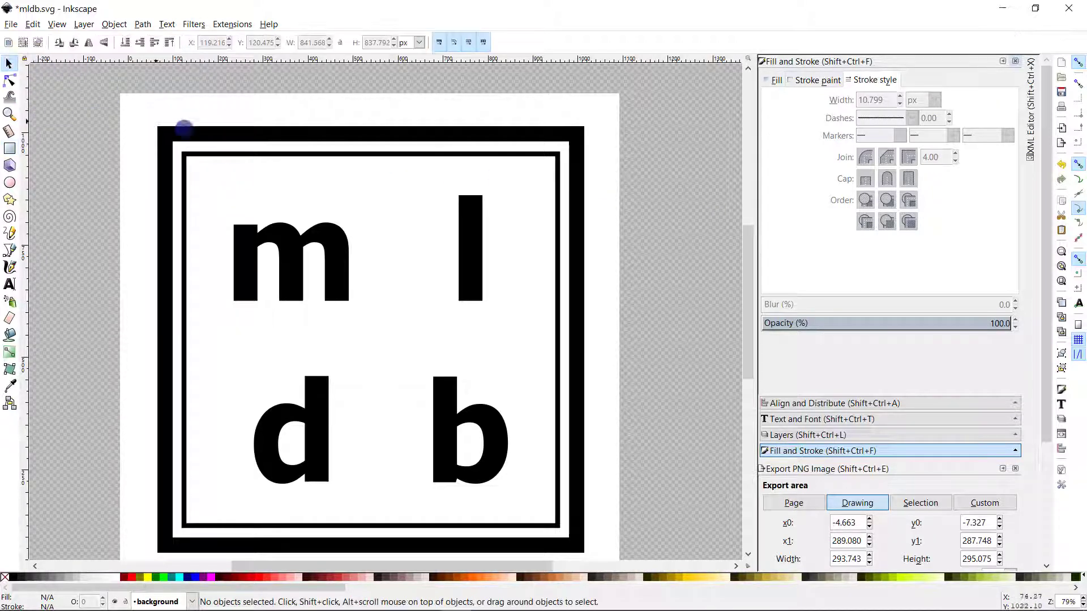
click(249, 154)
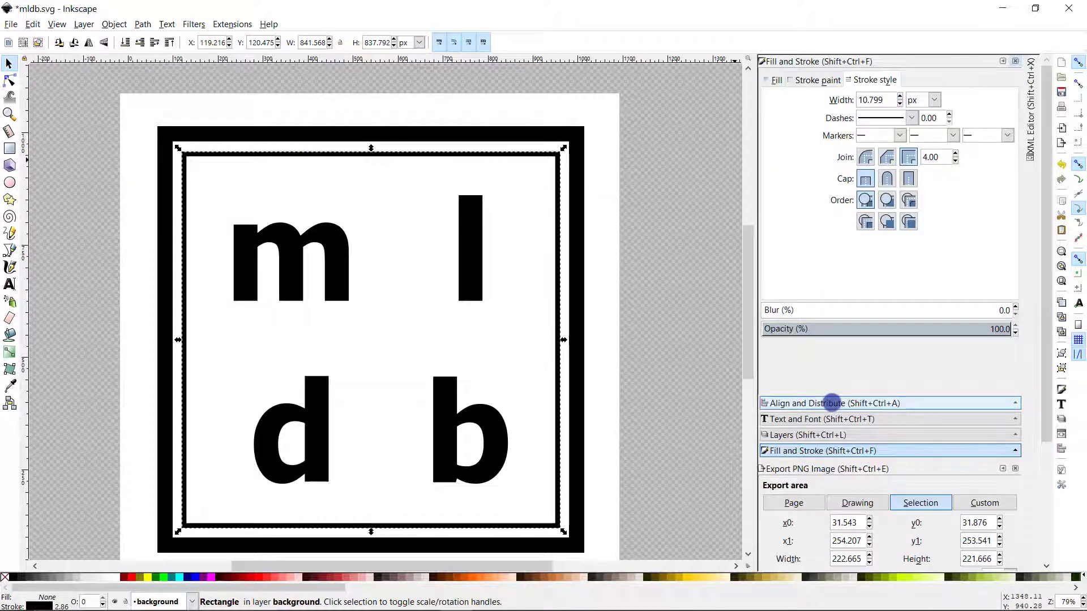
click(831, 403)
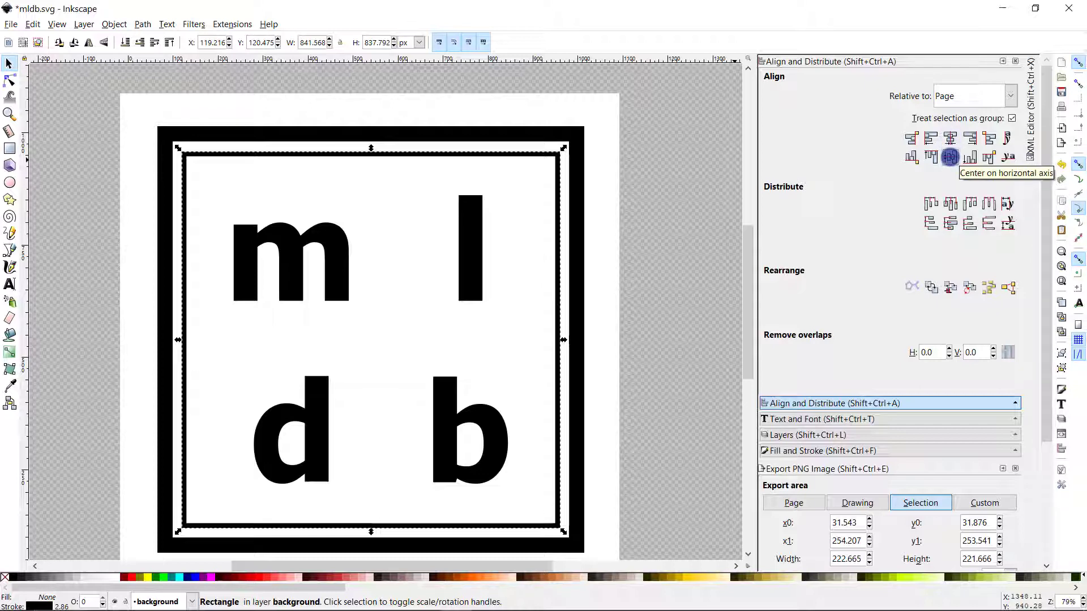
click(949, 158)
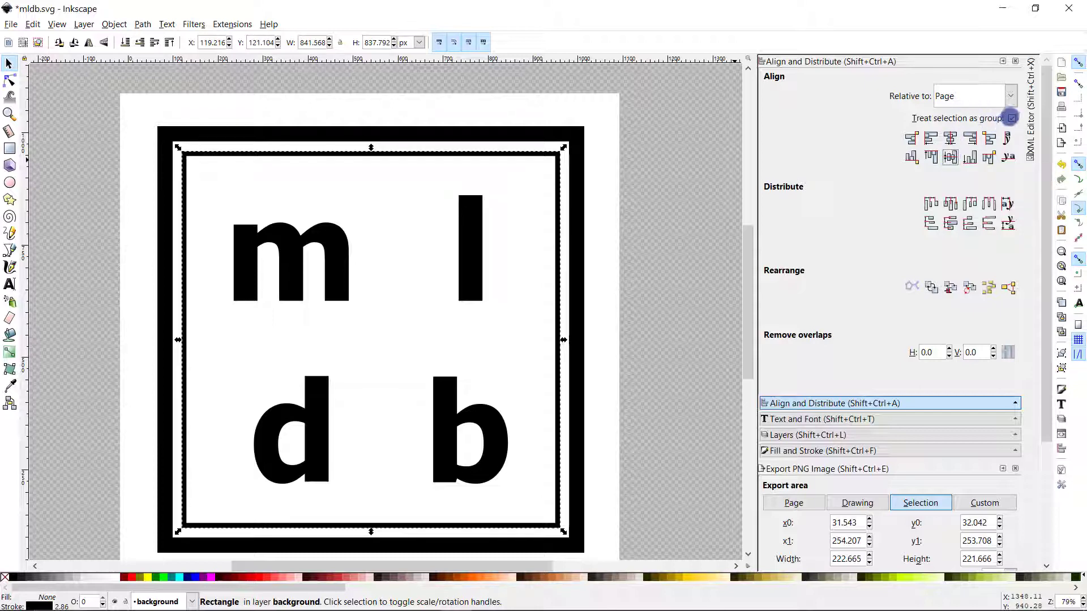
click(1010, 117)
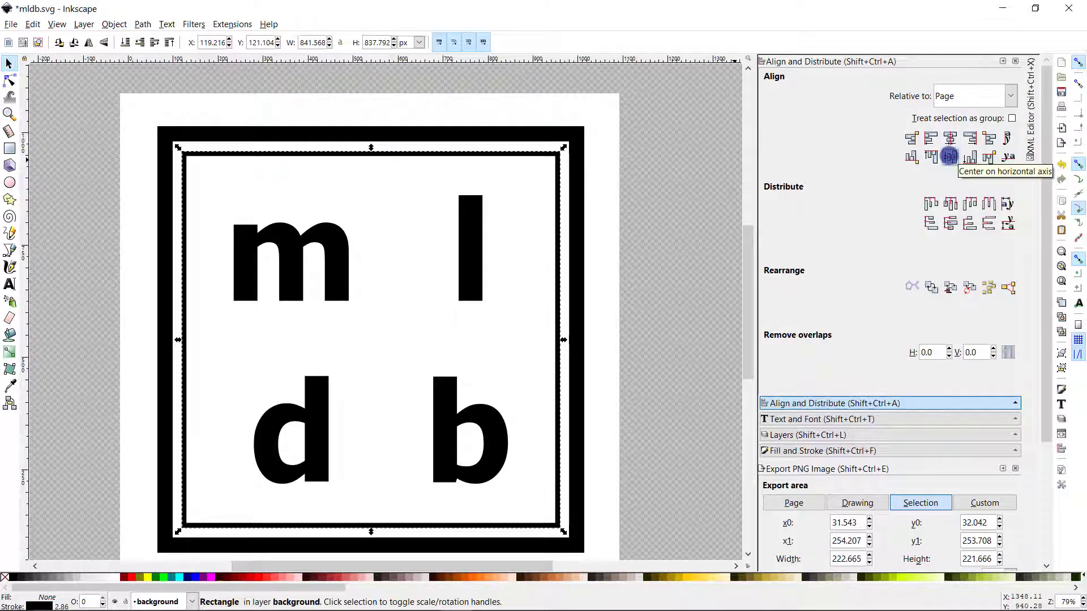
Step: Deselect the inner rectangle and save the document
click(689, 176)
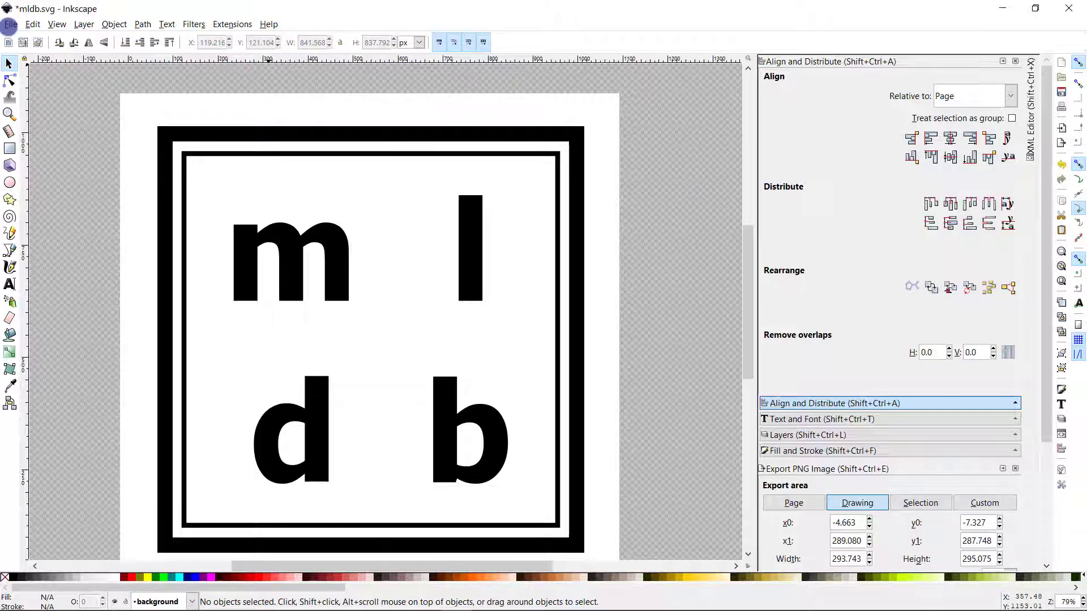
click(11, 24)
click(24, 107)
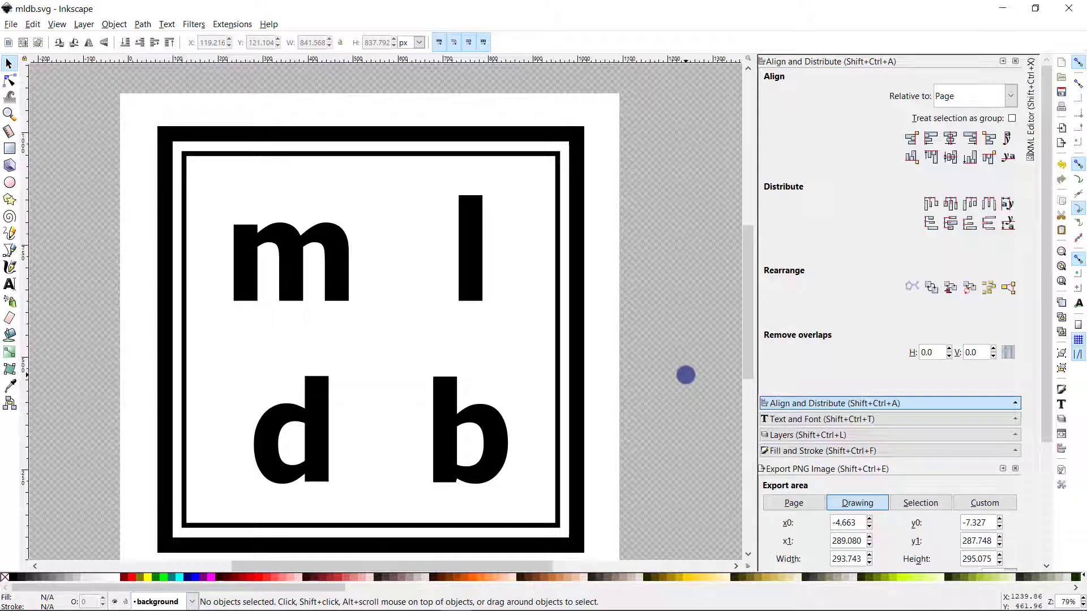
Step: Set the PNG export area to the page and its units to px
key(ctrl+shift+e)
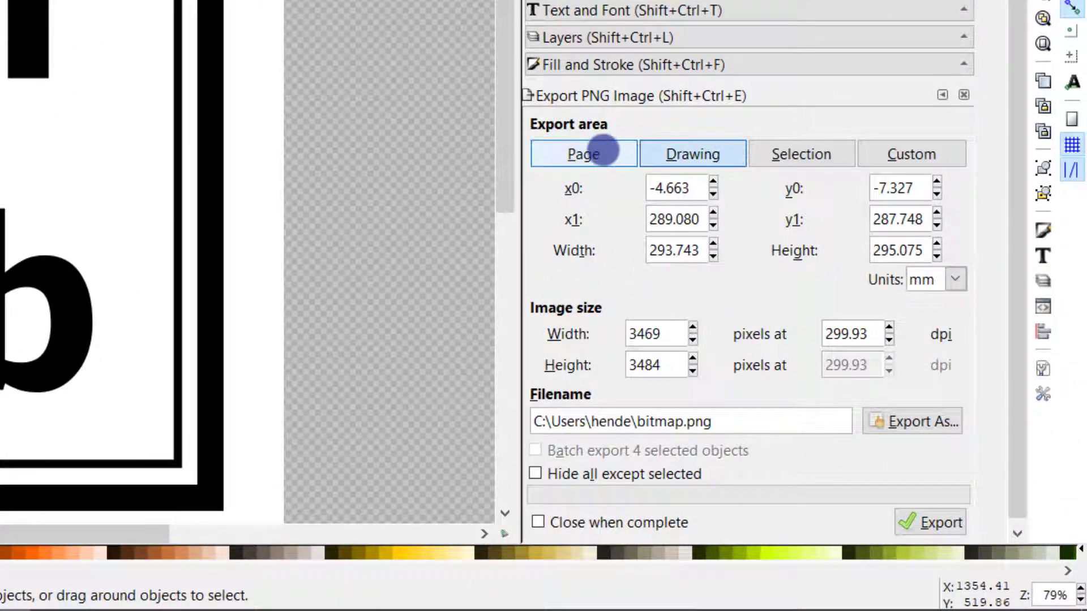
click(602, 152)
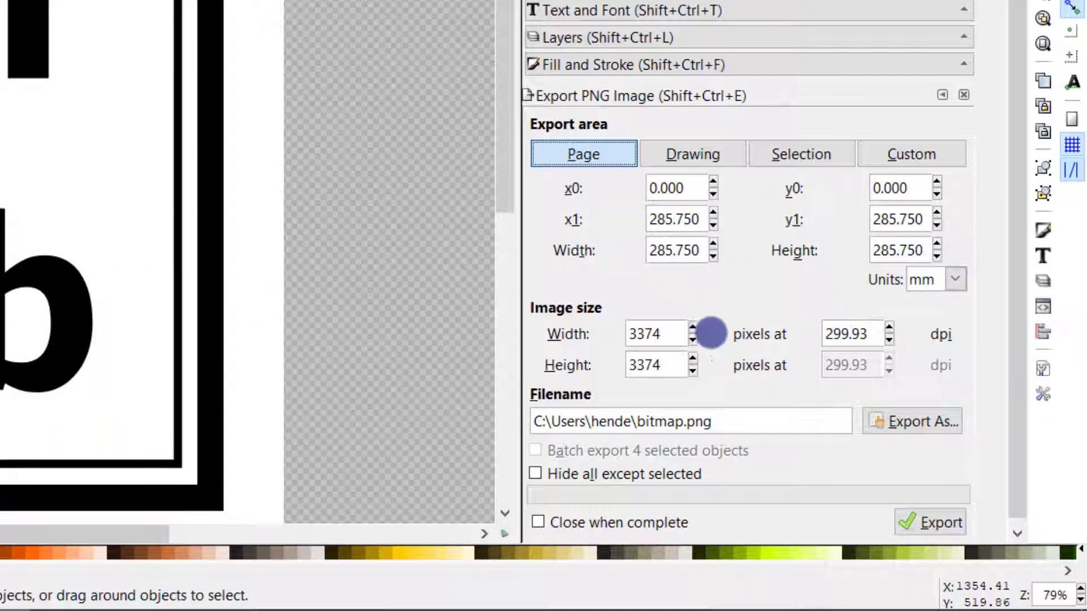
double_click(642, 334)
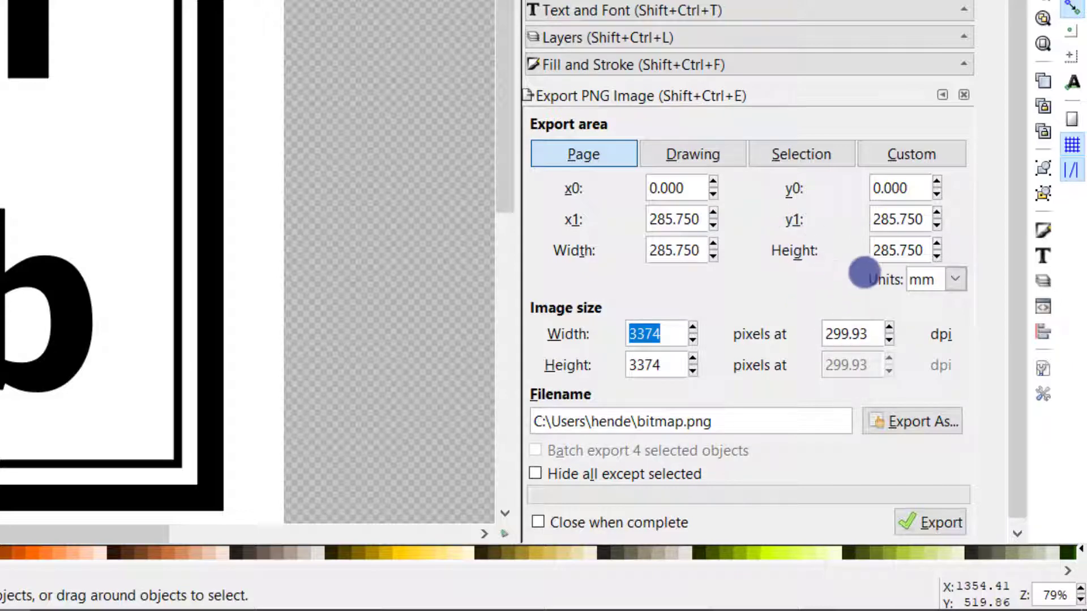
click(939, 283)
click(925, 443)
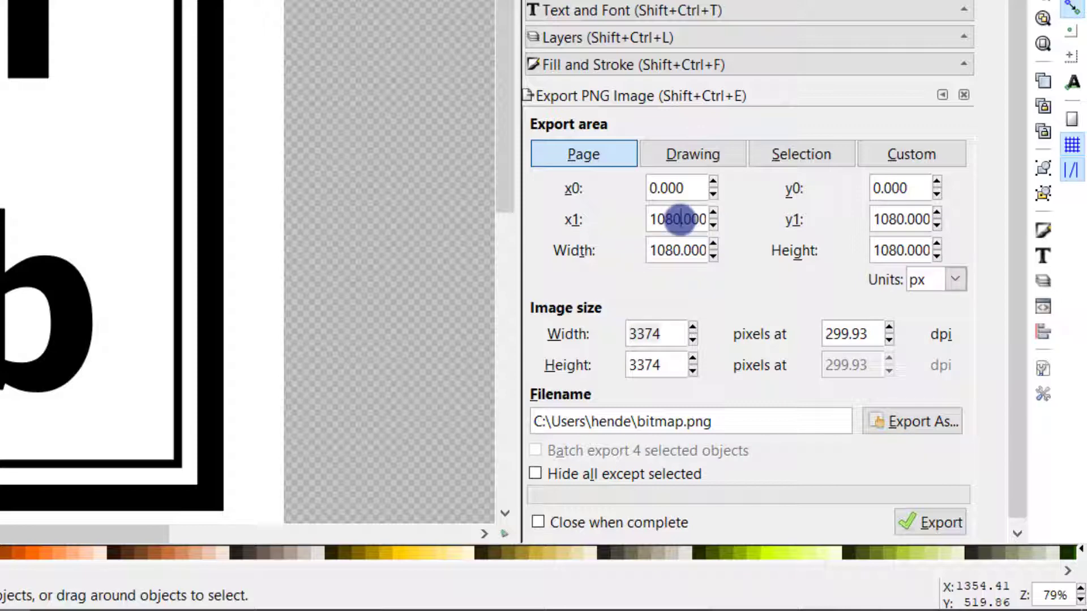
Step: Set the export image width to 1080 pixels and choose mldb logo.png in the Documents\_design folder as the export file
click(889, 340)
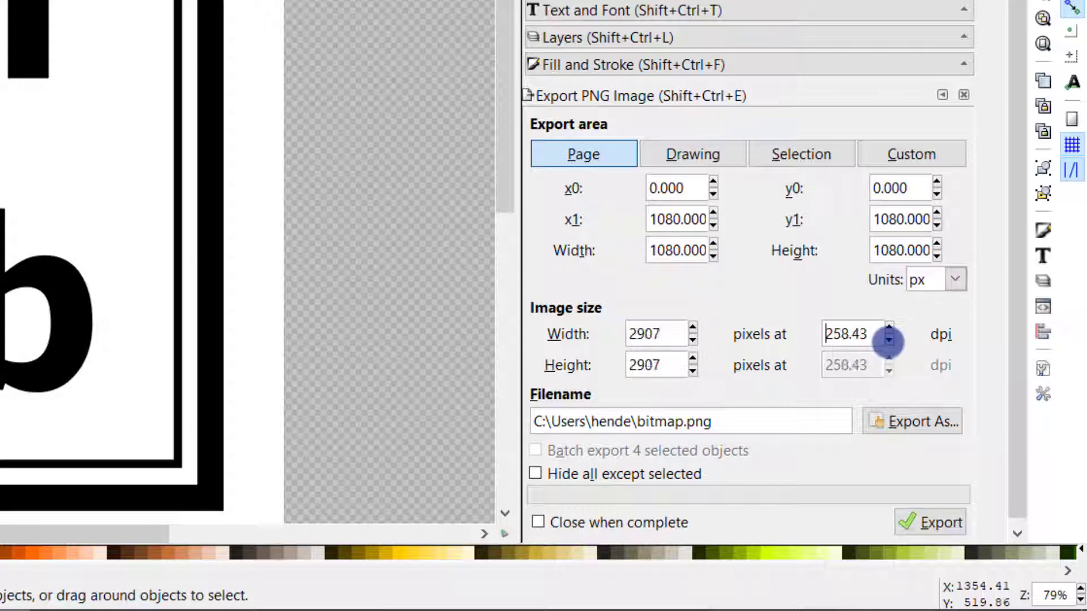
drag(888, 340, 888, 339)
drag(665, 335, 585, 328)
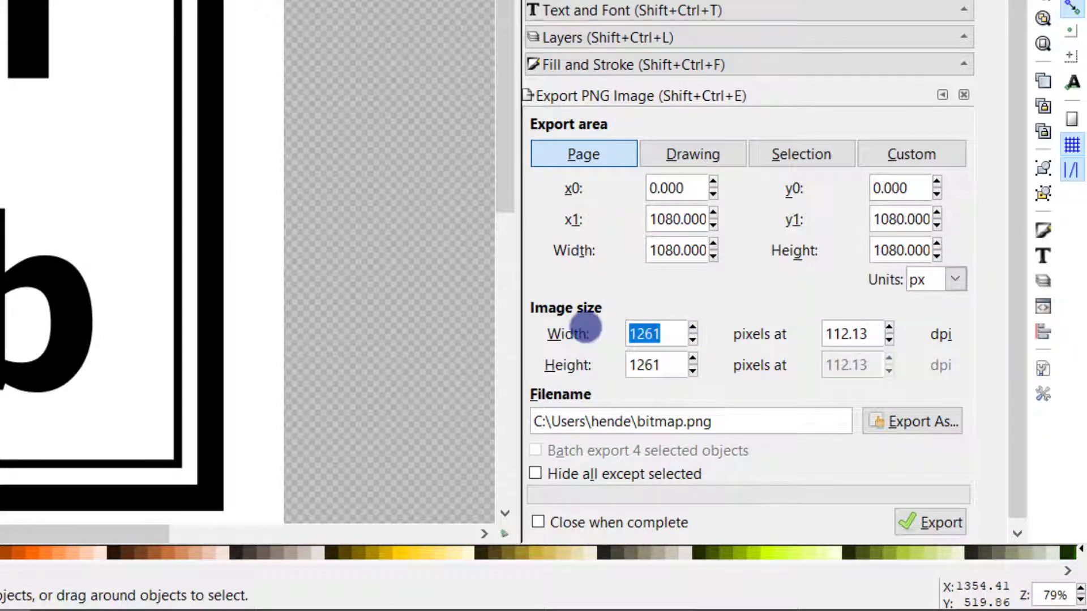
text(1080)
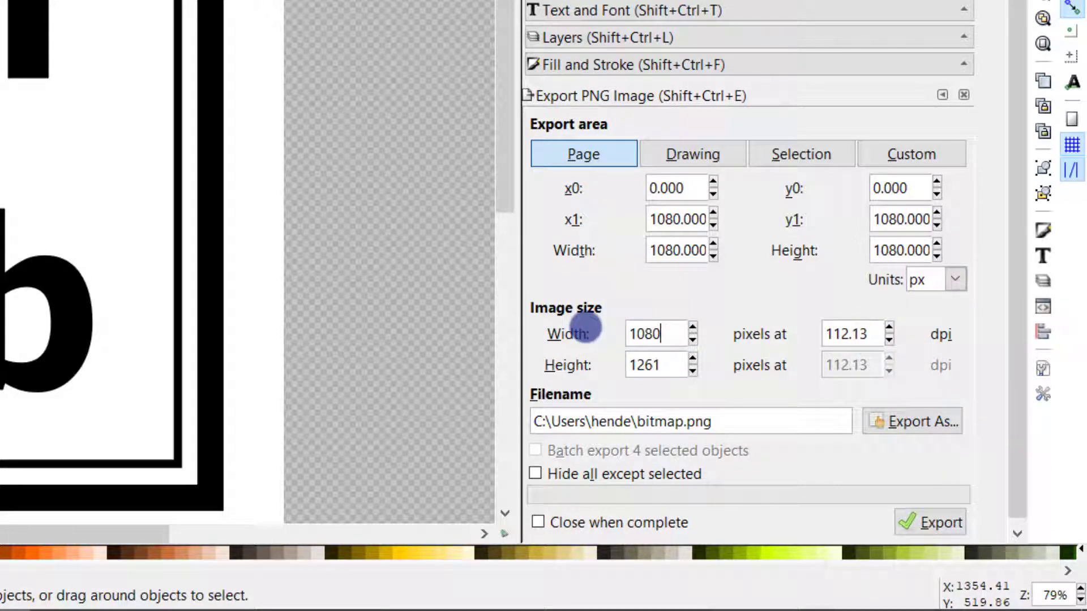
key(Tab)
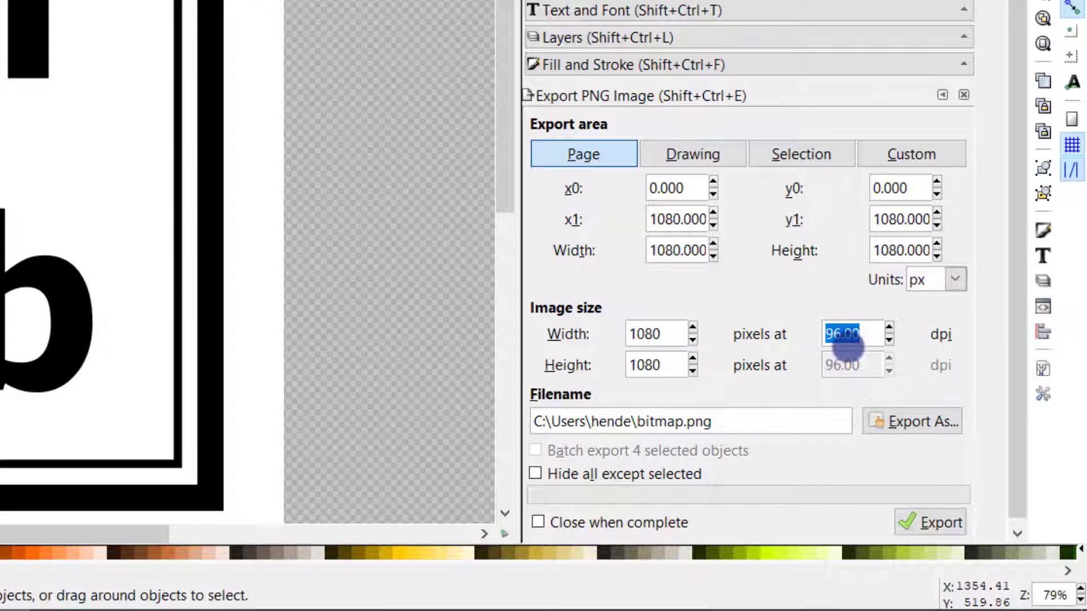
click(875, 334)
drag(874, 334, 830, 333)
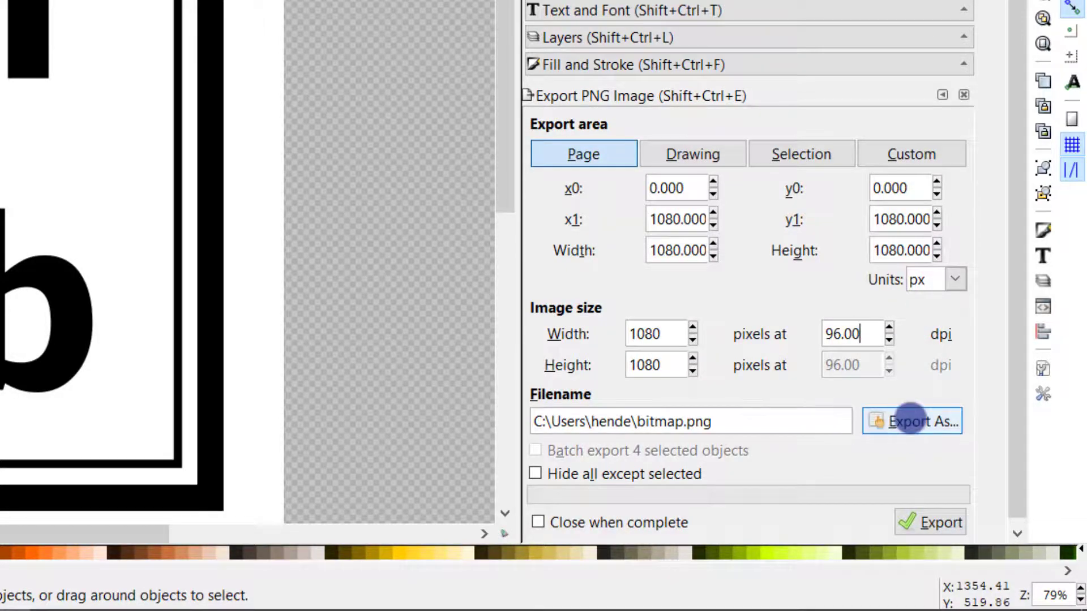
click(906, 420)
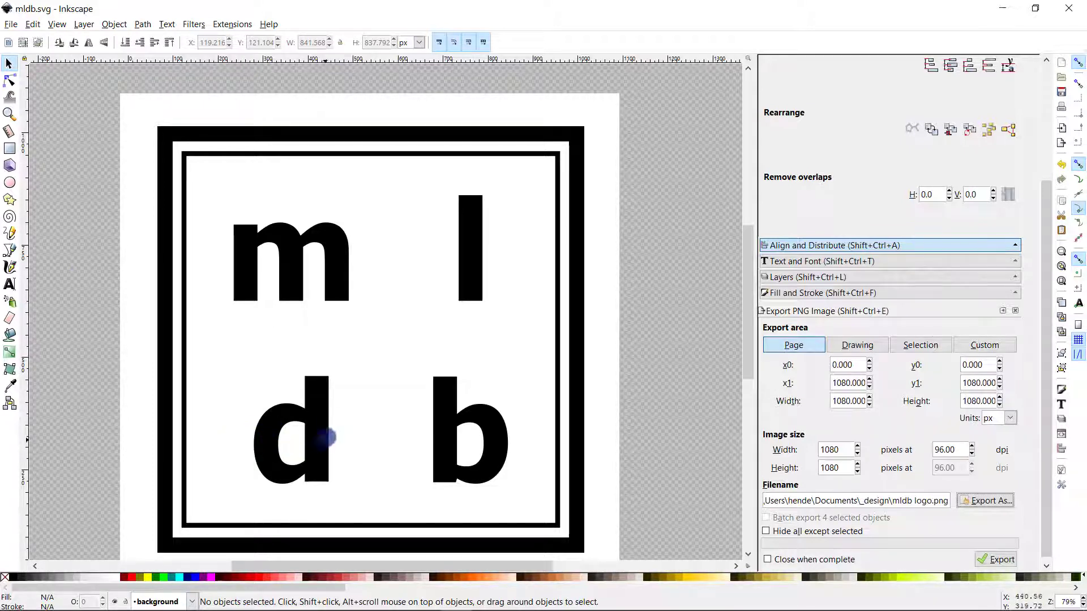
Step: Move the letter d slightly to the left
click(280, 423)
drag(279, 425, 267, 425)
click(87, 369)
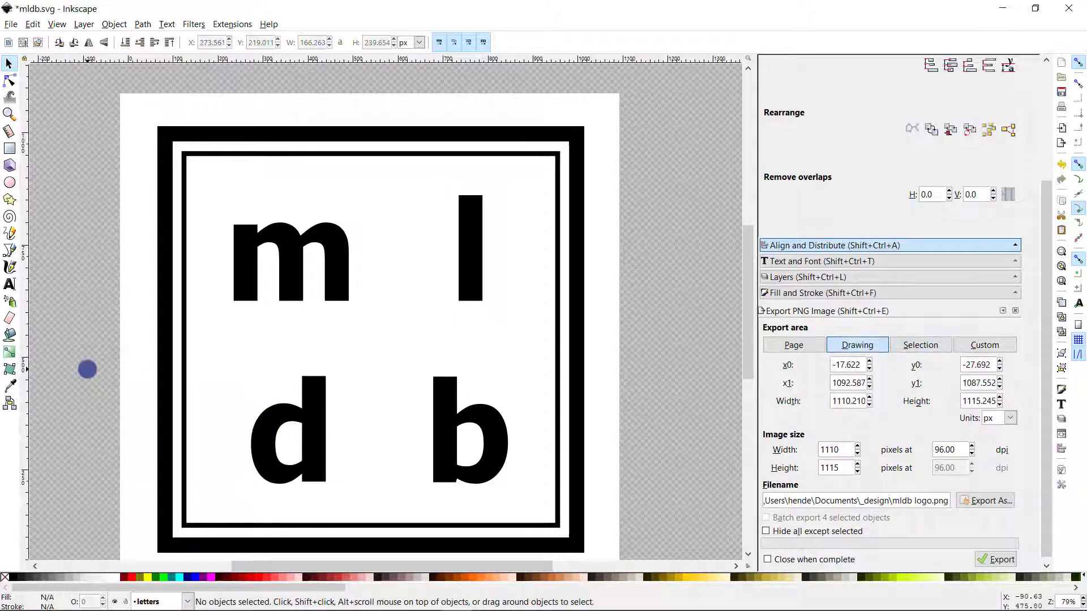
Step: Nudge the letter d slightly left and up, and align the bottom edges of d and b relative to the selection area
drag(256, 438, 253, 436)
click(97, 404)
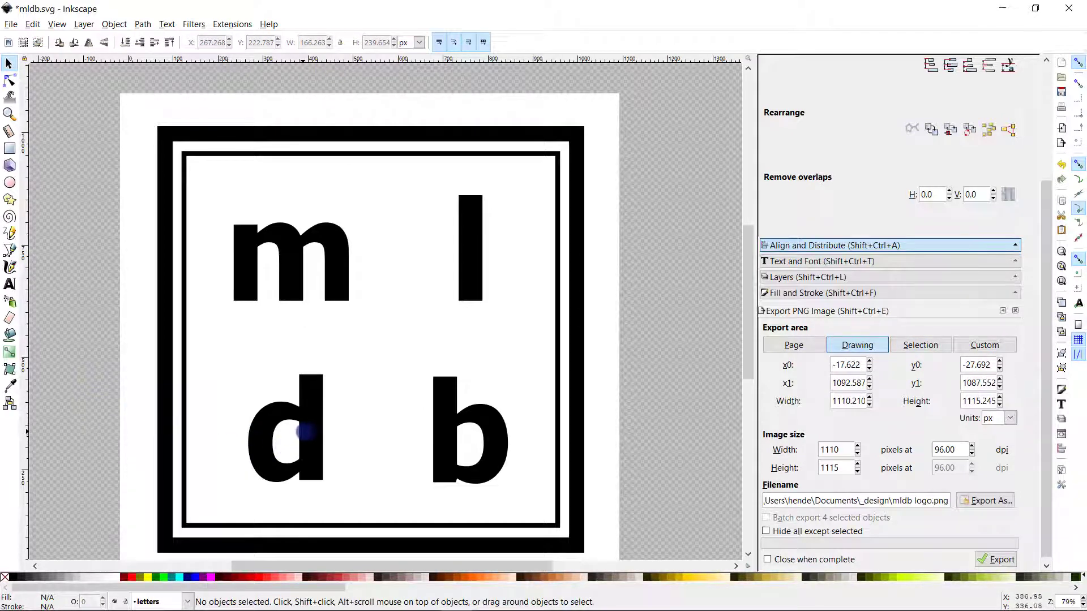
click(308, 431)
shift+click(445, 448)
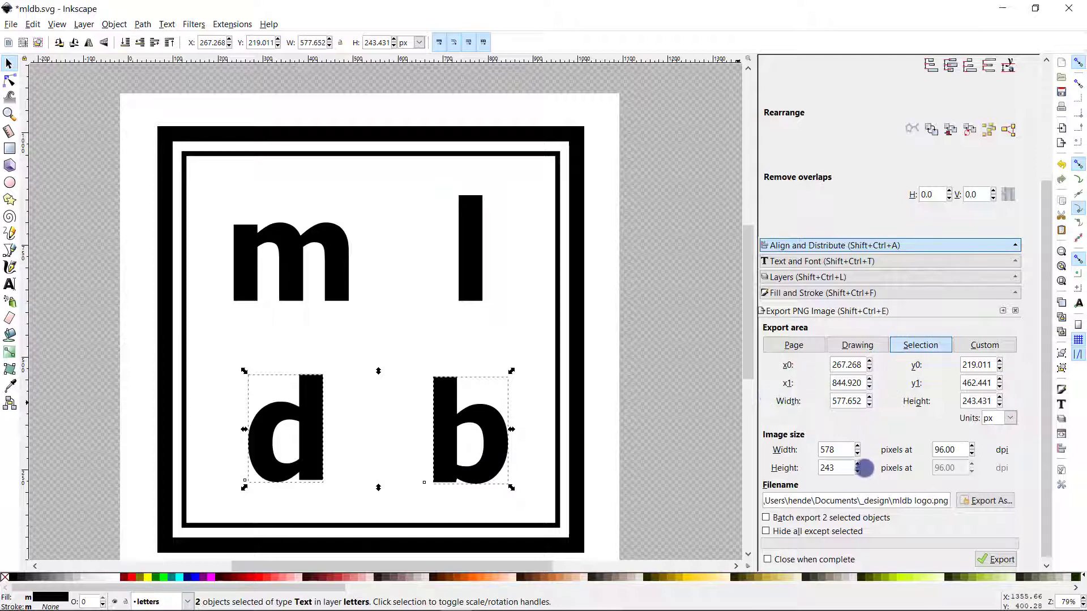
click(888, 245)
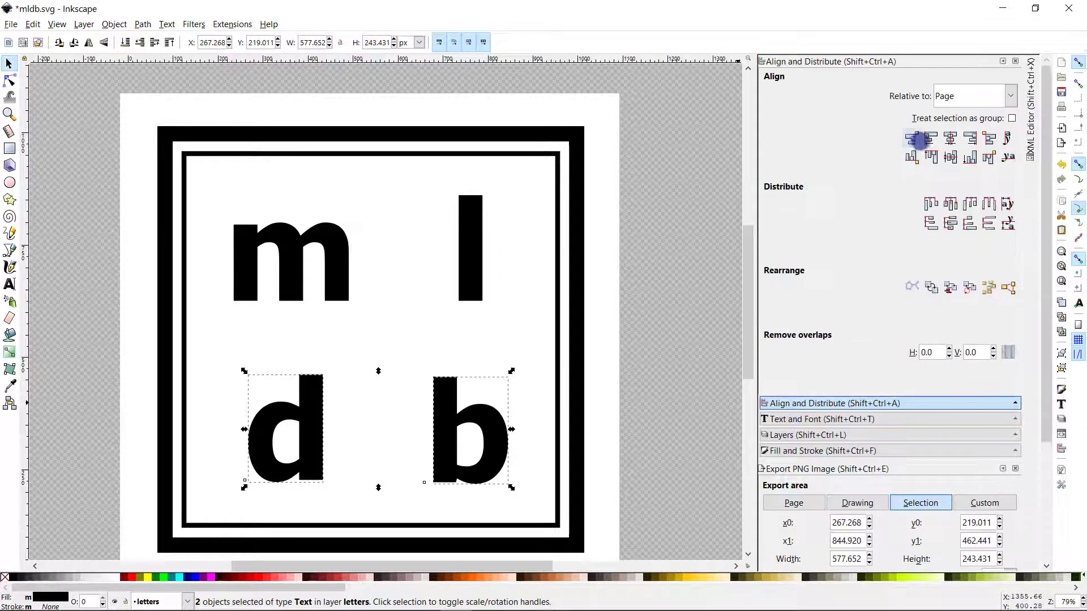
click(967, 97)
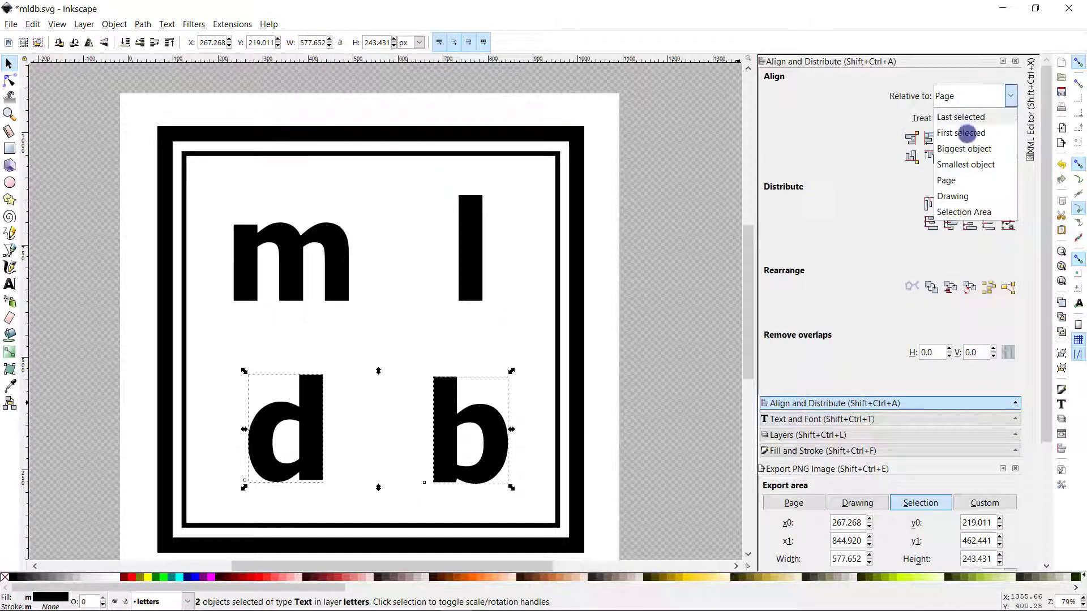
click(963, 212)
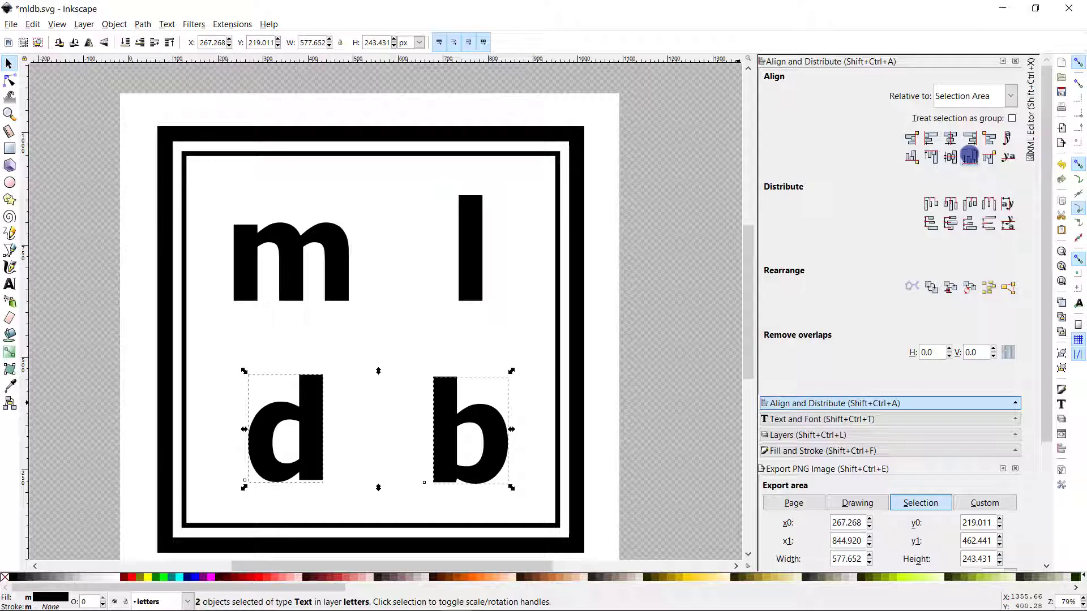
click(969, 154)
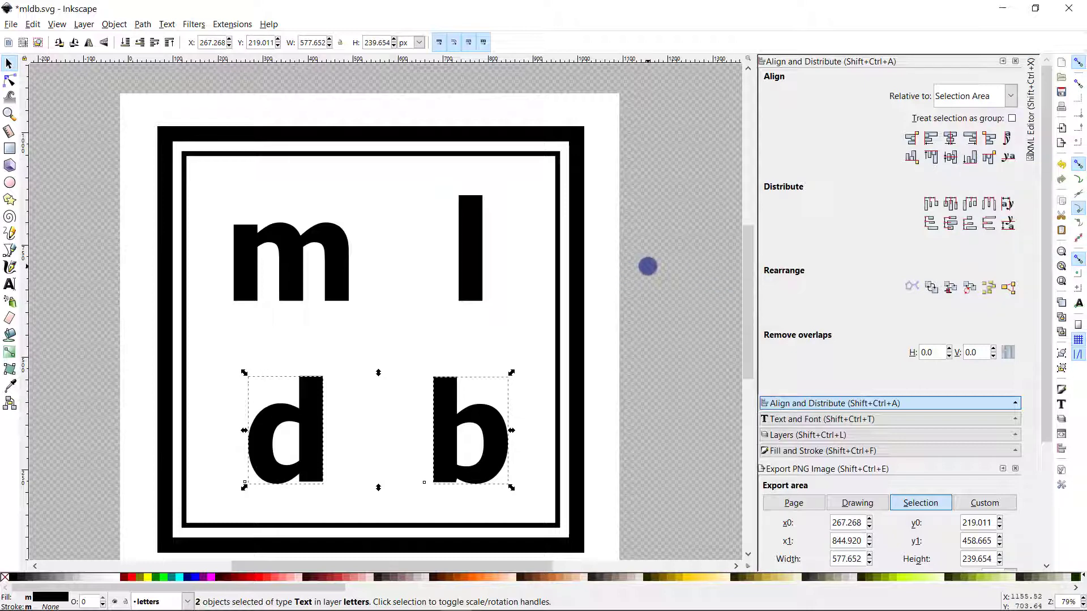
click(648, 266)
Step: Export the page area as the 1080 px mldb logo.png and save the document
scroll(889, 348, down, 3)
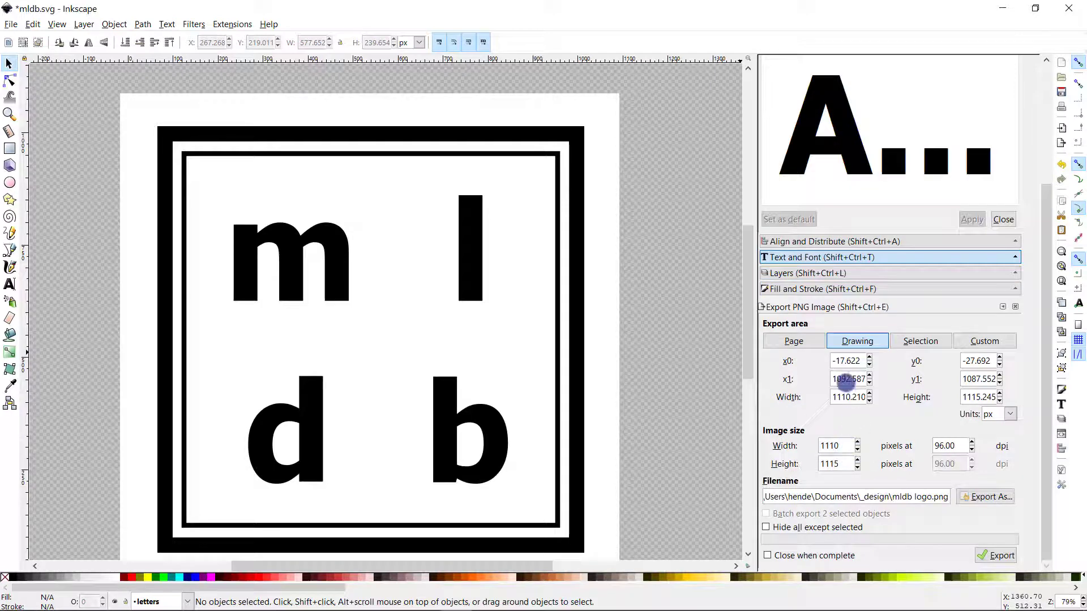
click(792, 342)
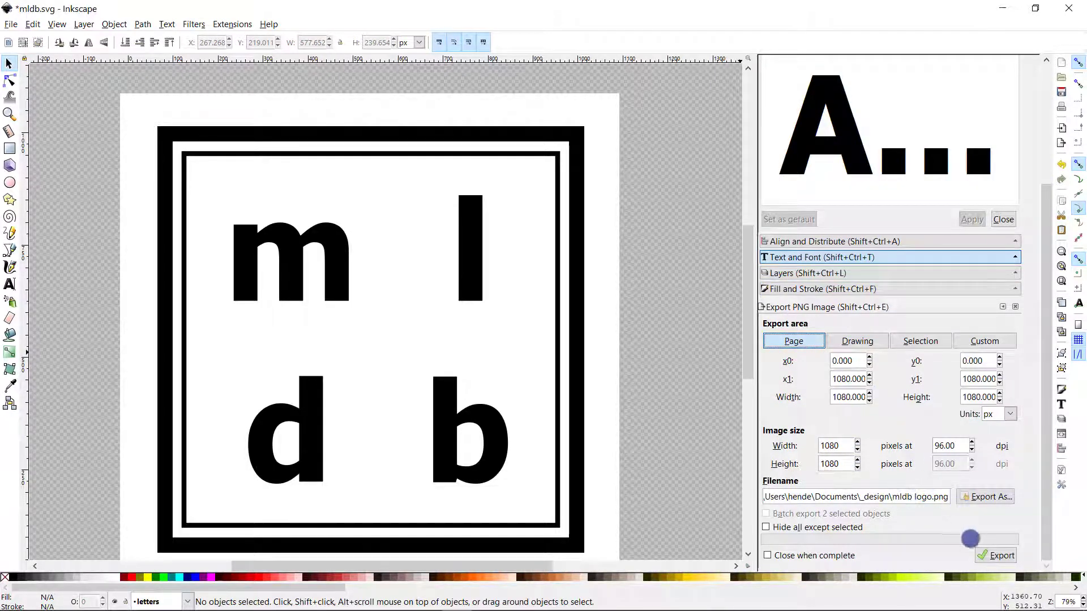
click(990, 553)
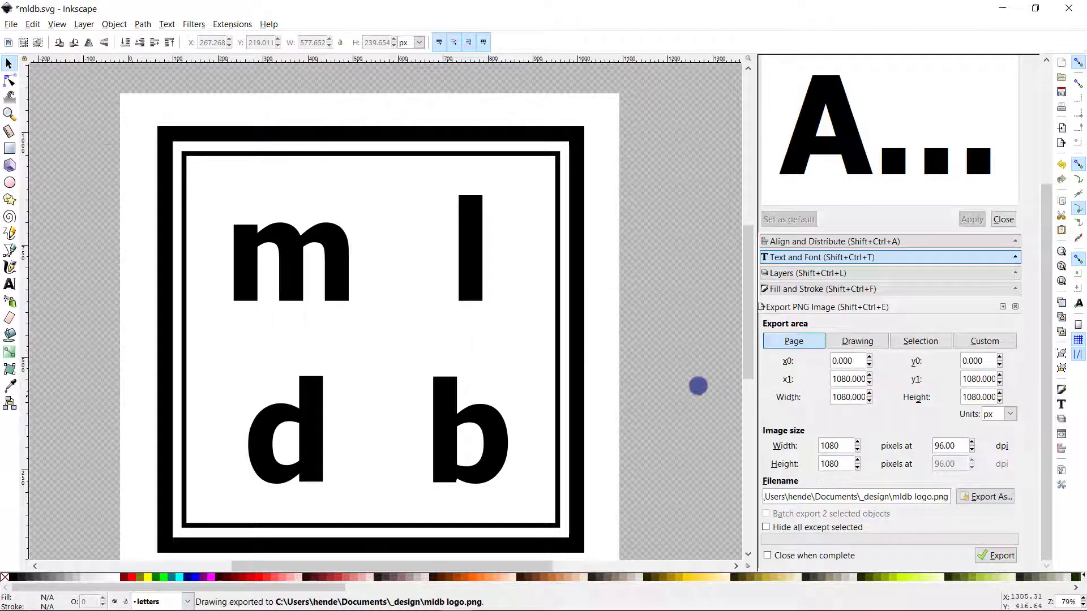
click(11, 24)
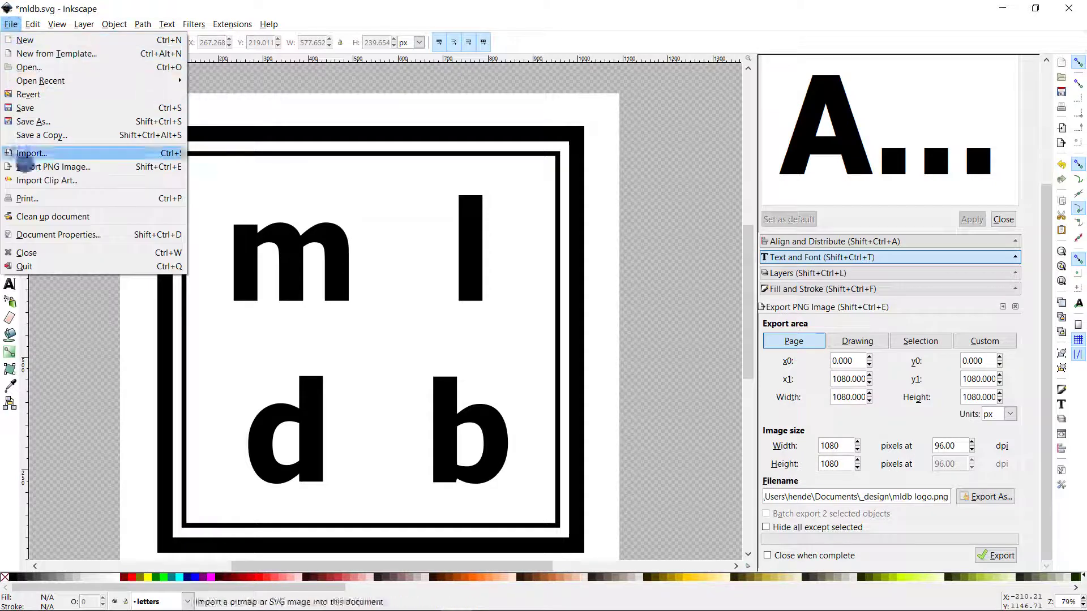
click(38, 107)
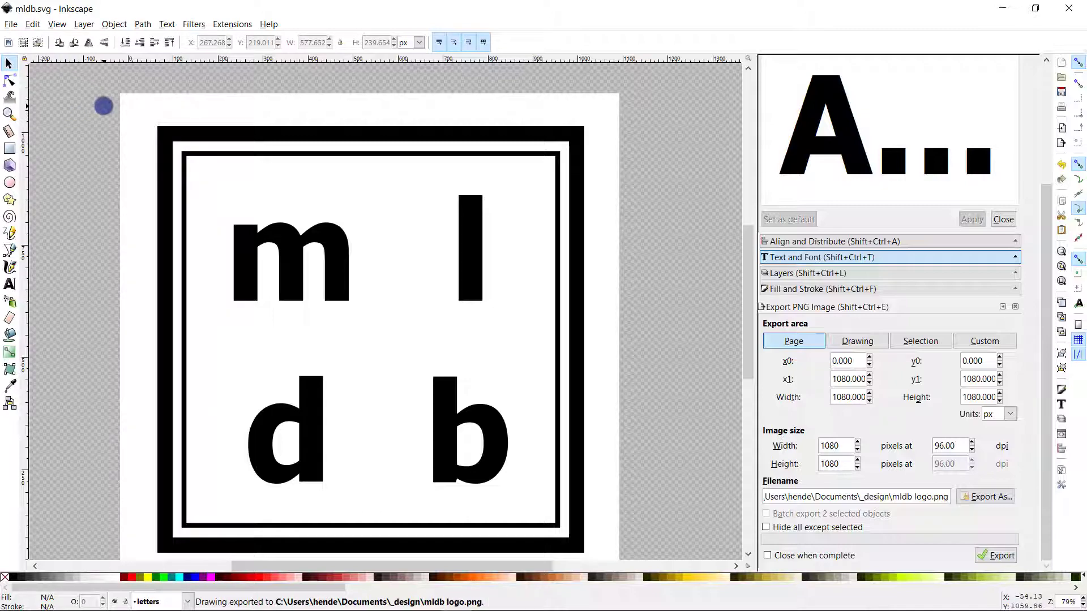
Step: Switch to the Strikingly site editor in the browser and start replacing the pencil image above the *Warning heading
key(alt+Tab)
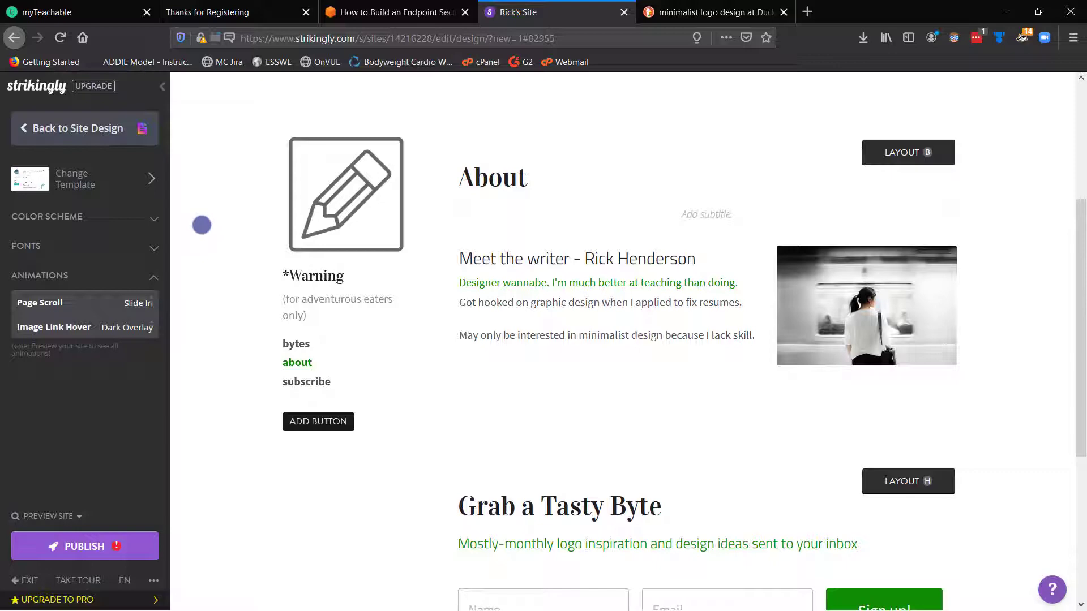
scroll(202, 221, down, 5)
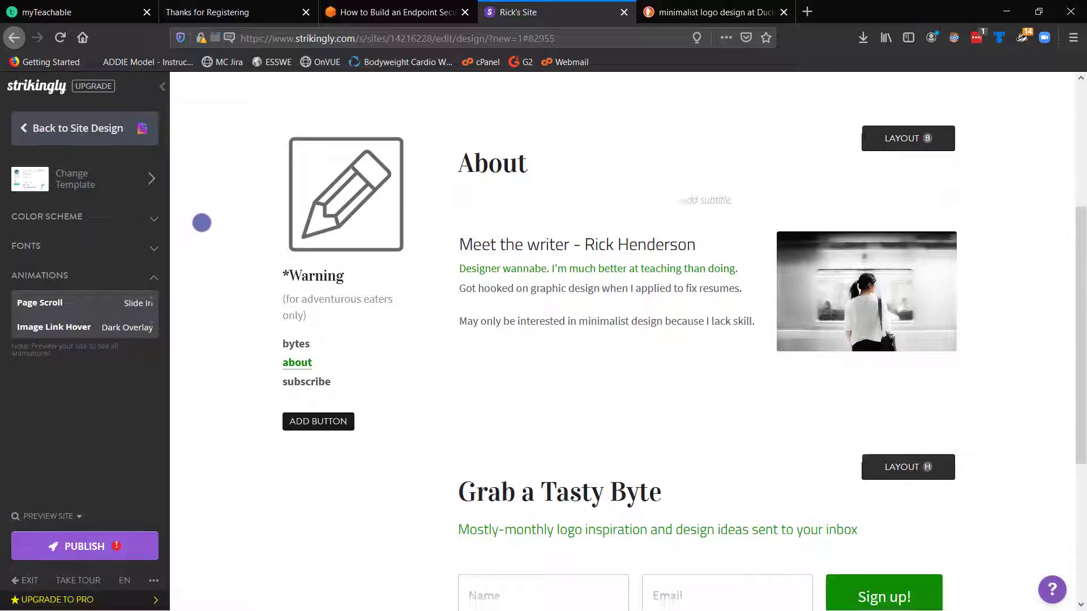
scroll(201, 223, up, 9)
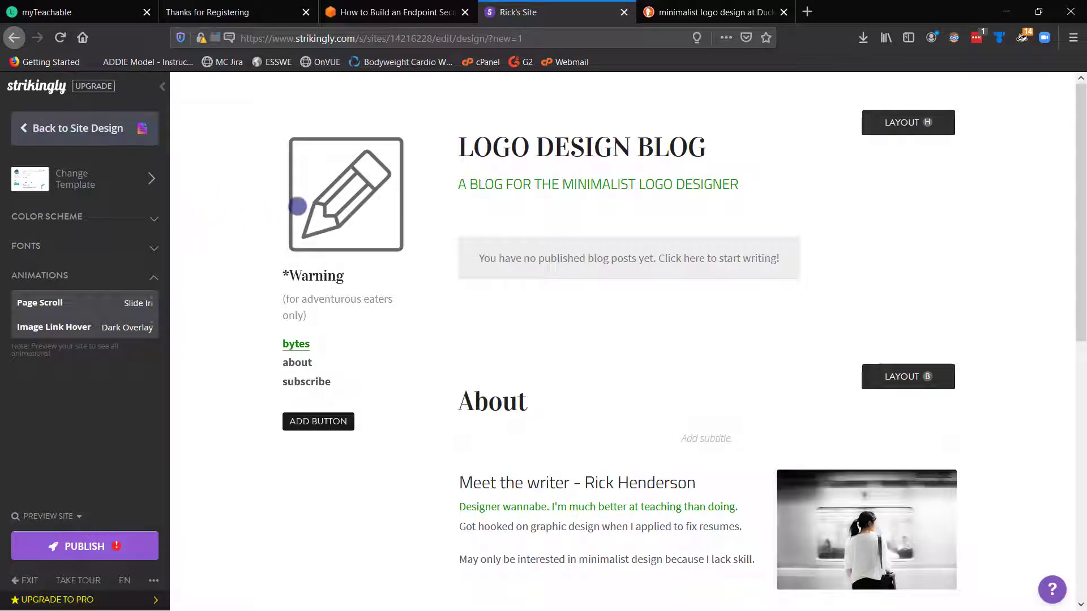
click(352, 190)
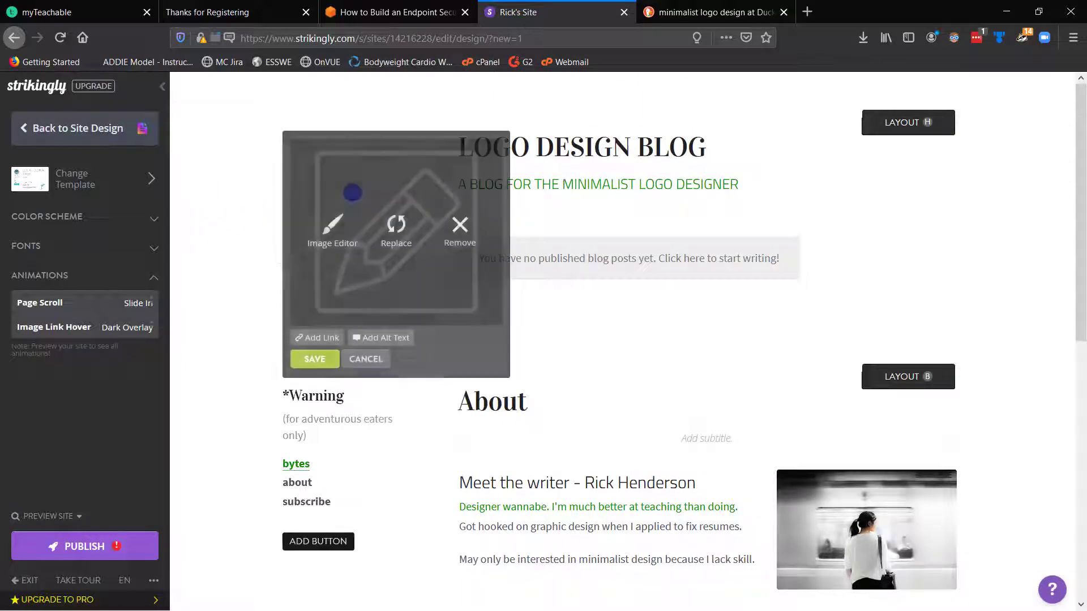
click(395, 225)
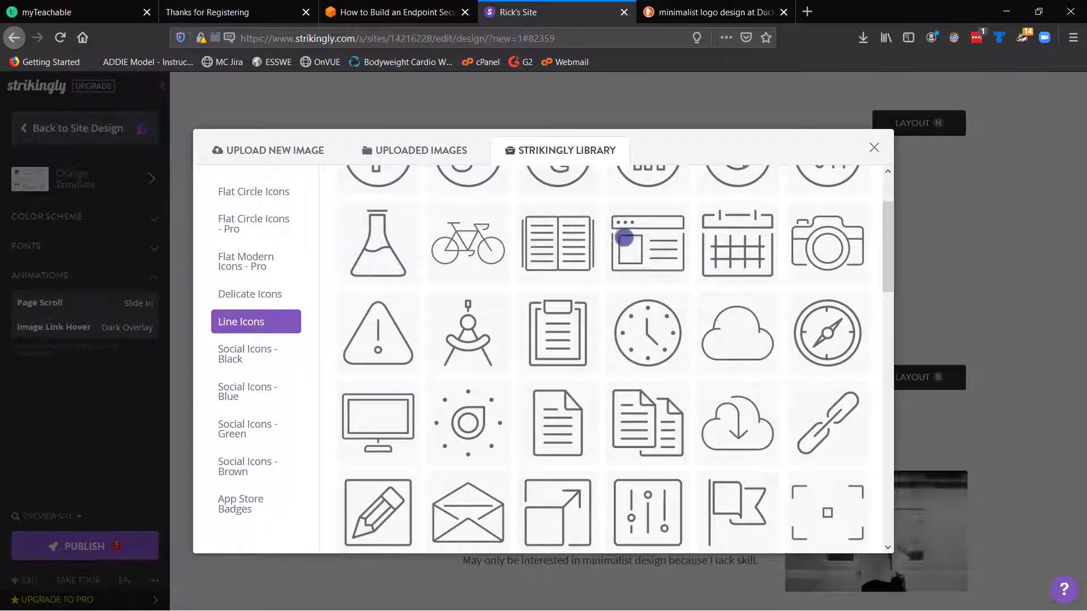
Step: Browse the line, flat modern and social icon sets in the built-in image library for a replacement logo
scroll(617, 266, down, 10)
scroll(610, 258, up, 10)
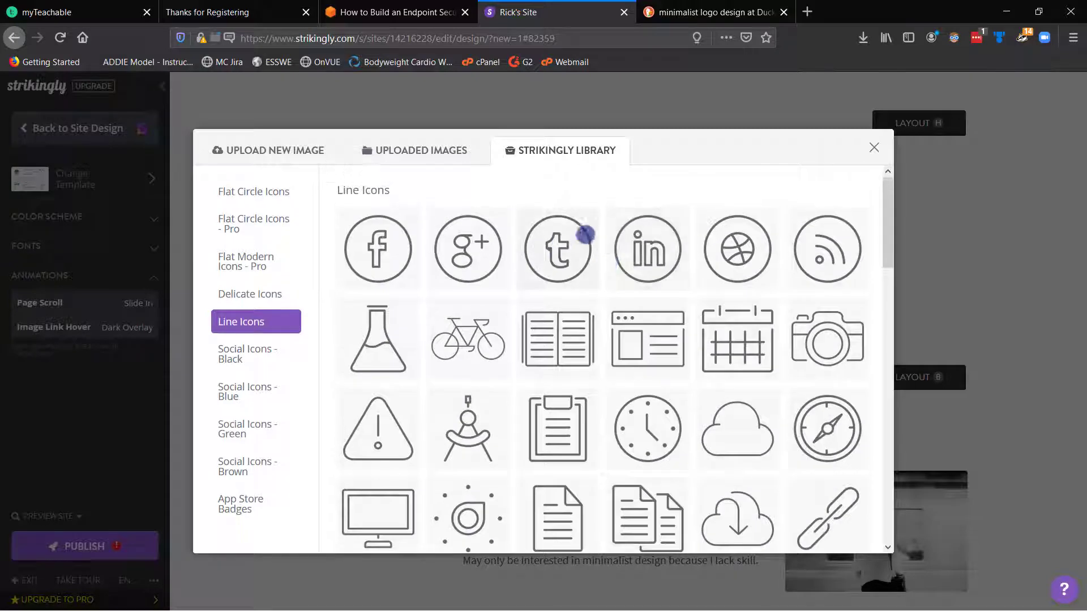
click(247, 257)
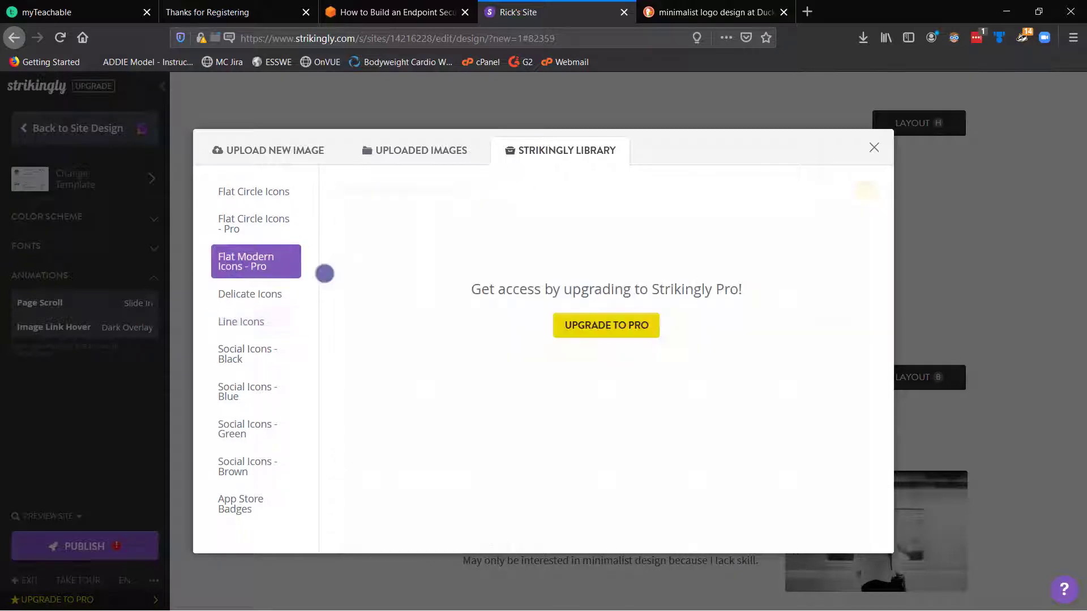
click(219, 358)
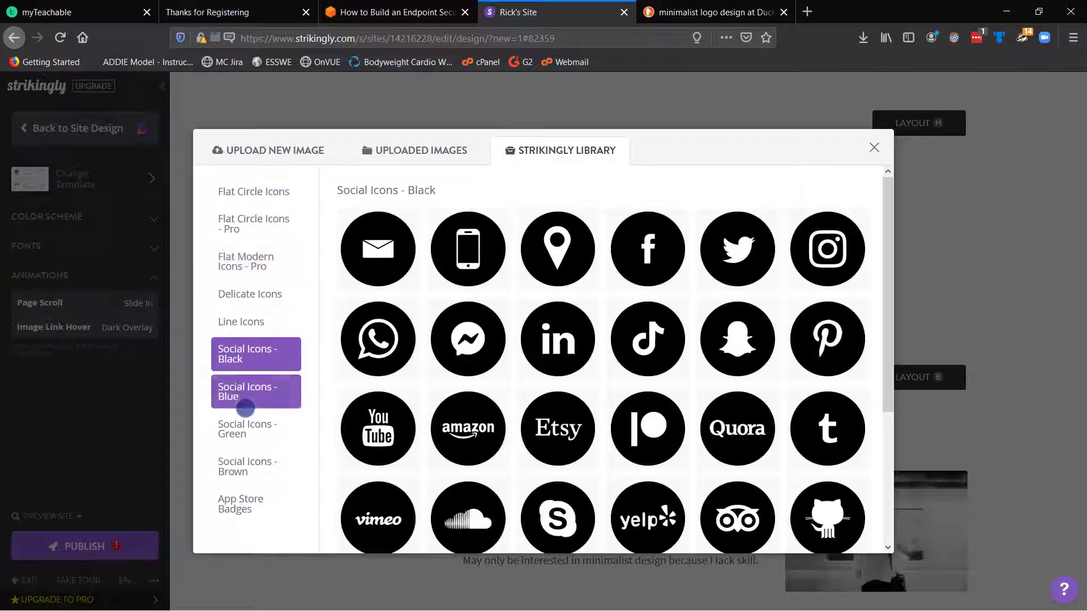
click(240, 391)
click(239, 418)
click(241, 467)
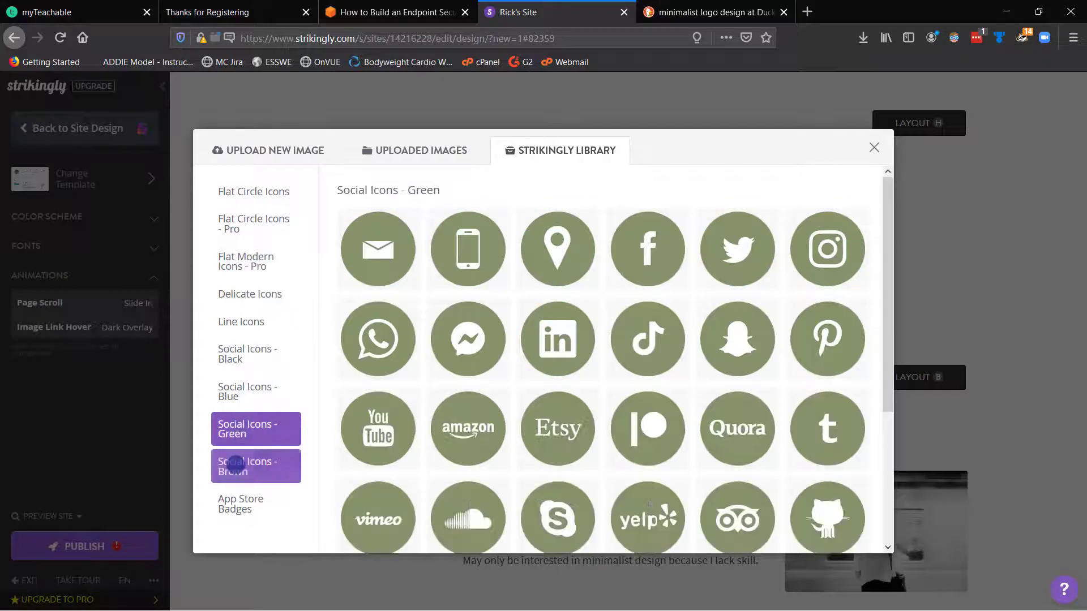
scroll(355, 294, down, 3)
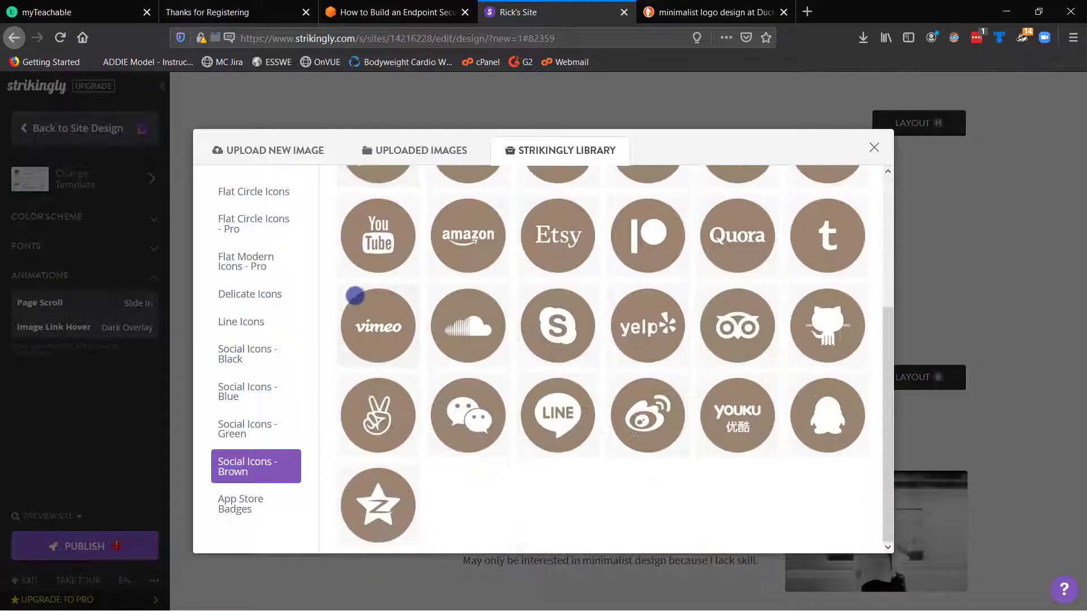
scroll(355, 293, up, 3)
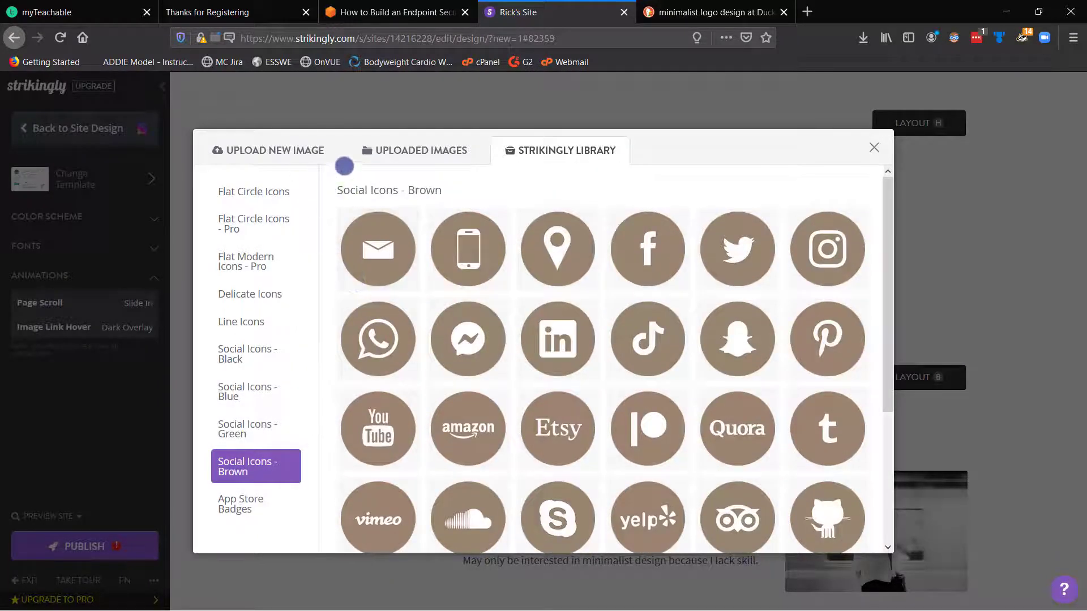
Step: Upload the exported mldb logo from the computer as the site's logo image, leaving its link and alt text unedited
click(417, 158)
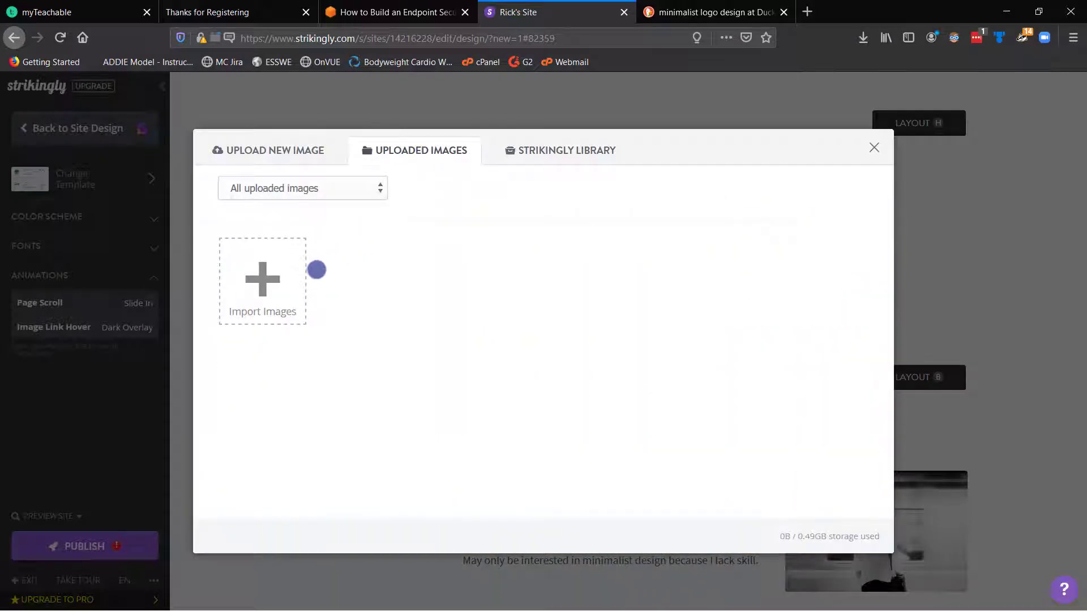
click(279, 151)
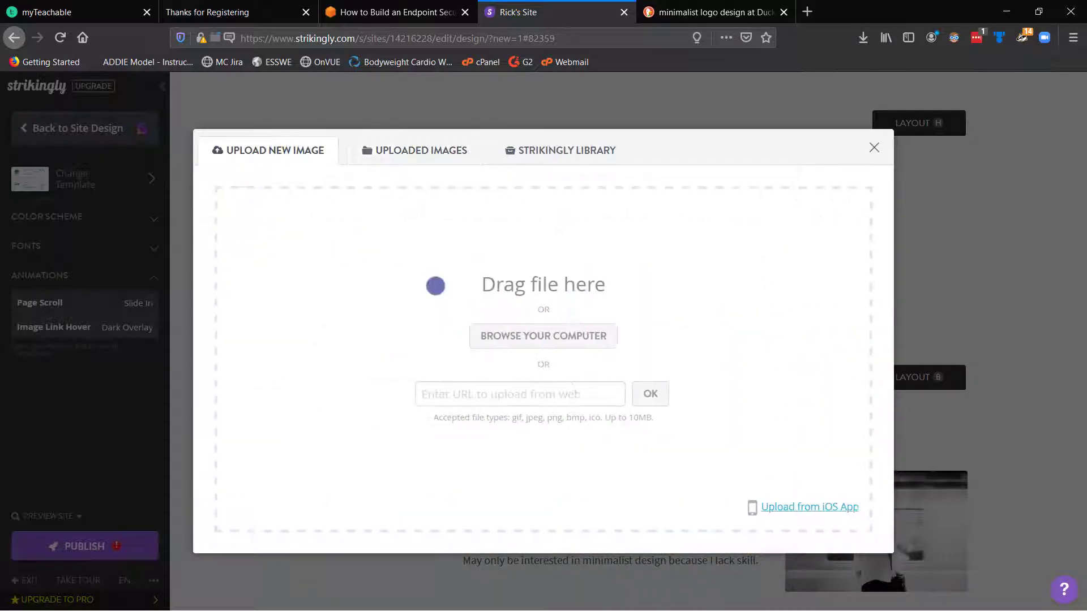
click(505, 335)
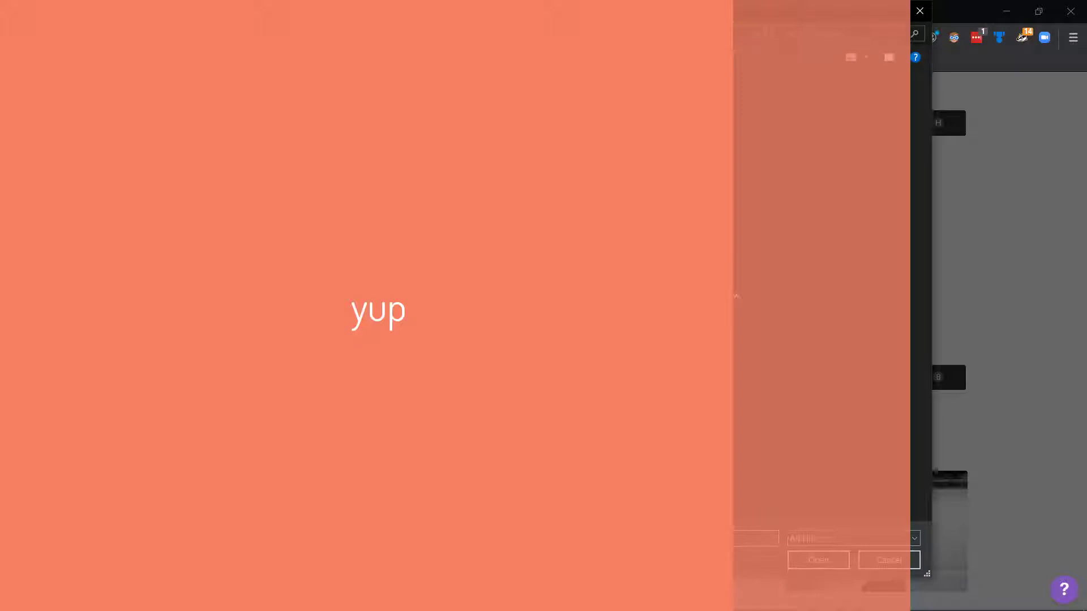
key(Escape)
key(Escape)
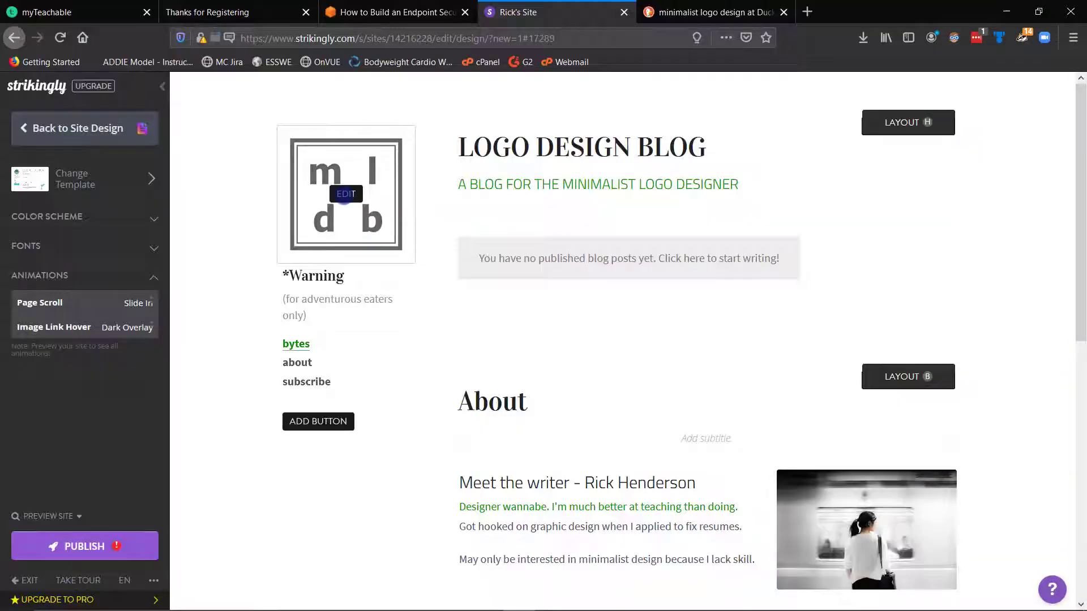
click(344, 194)
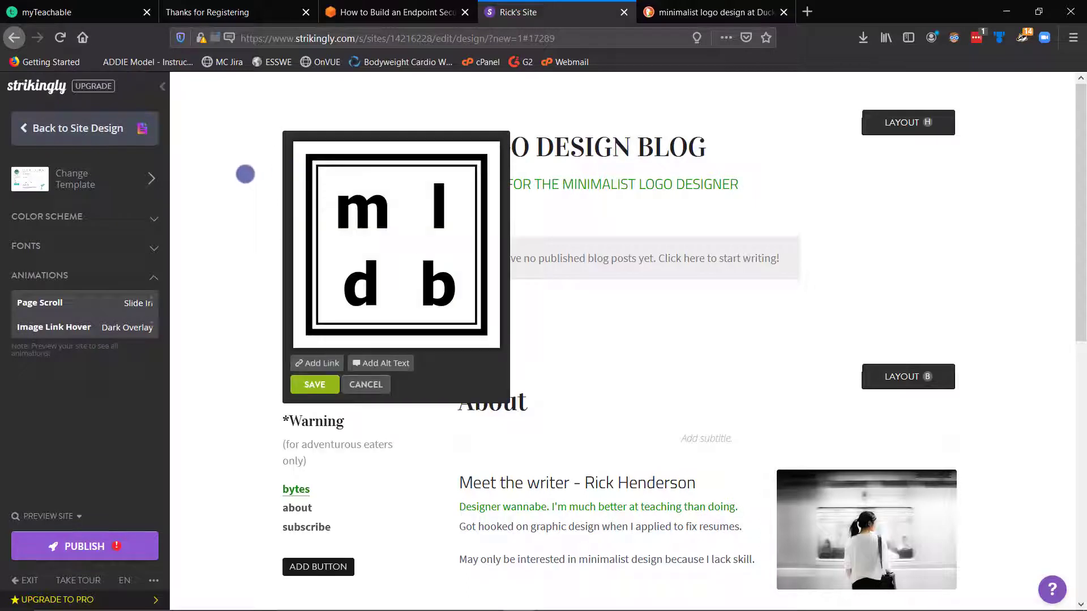
click(367, 384)
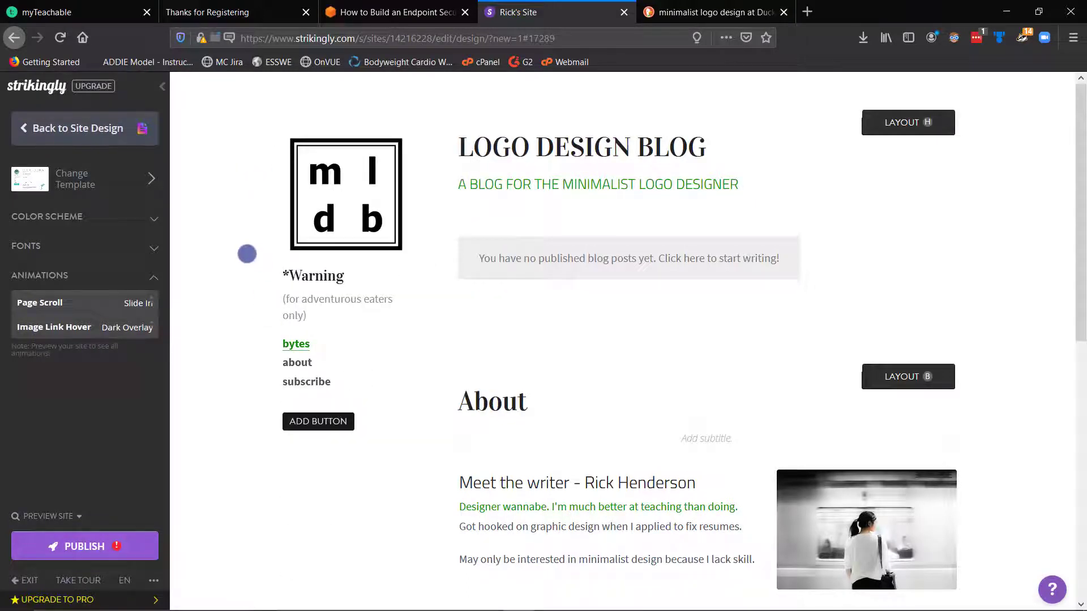